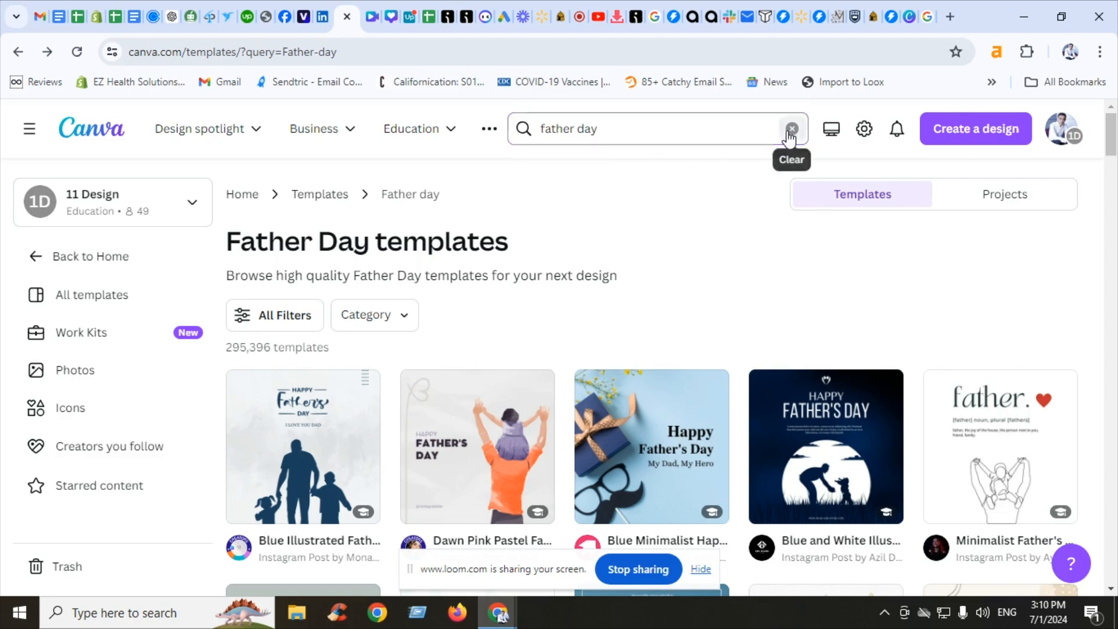
Search the templates for "4th of july"
left_click(791, 129)
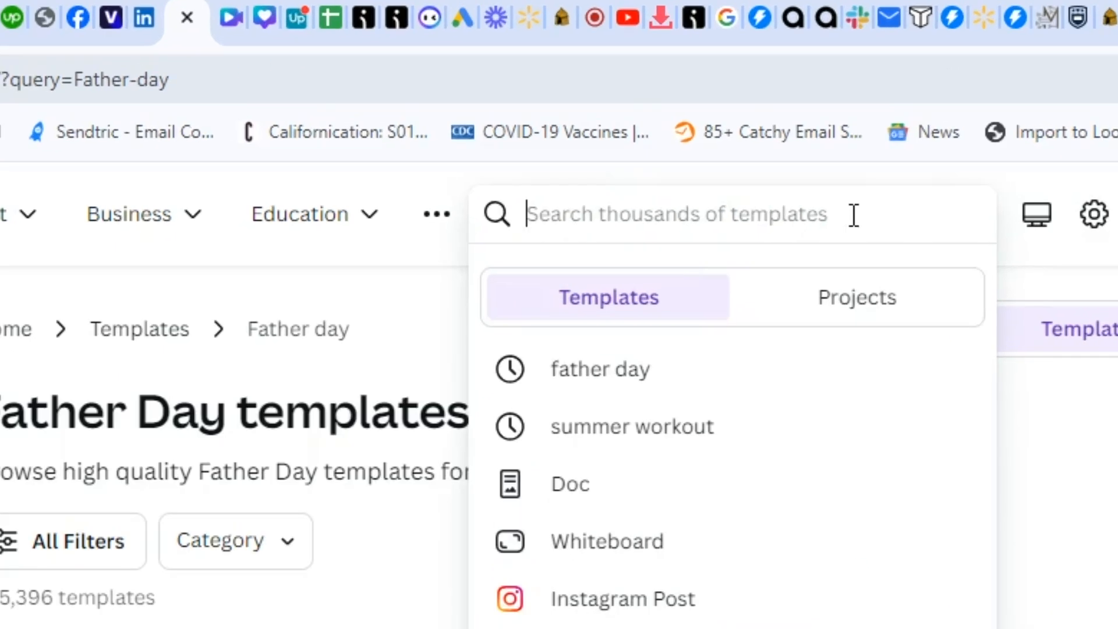
type("4th of")
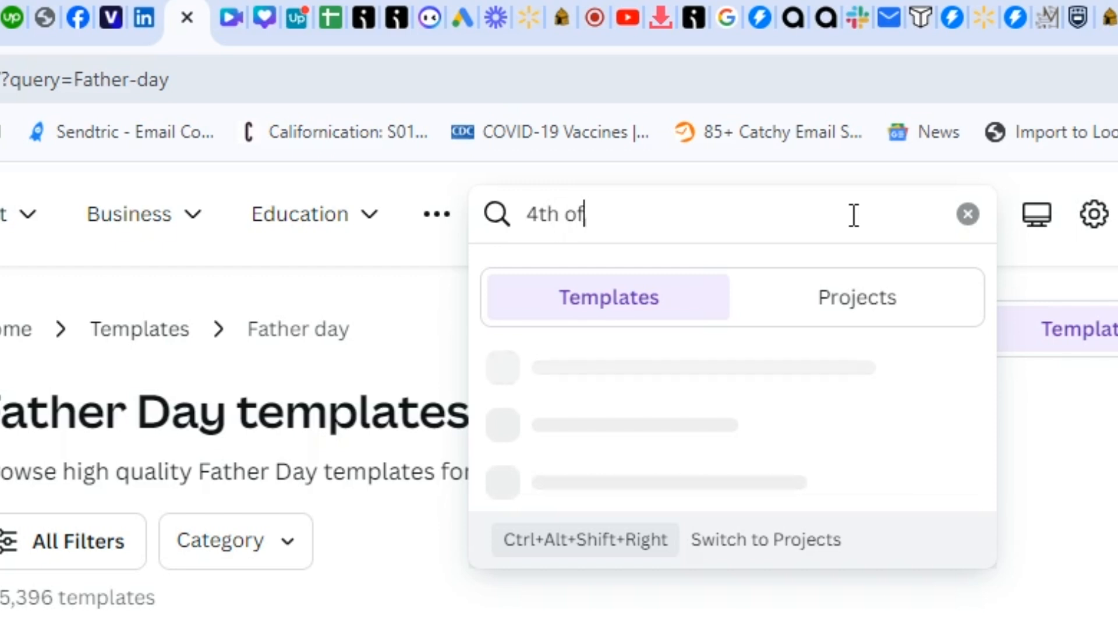
type(" juky")
key("Return")
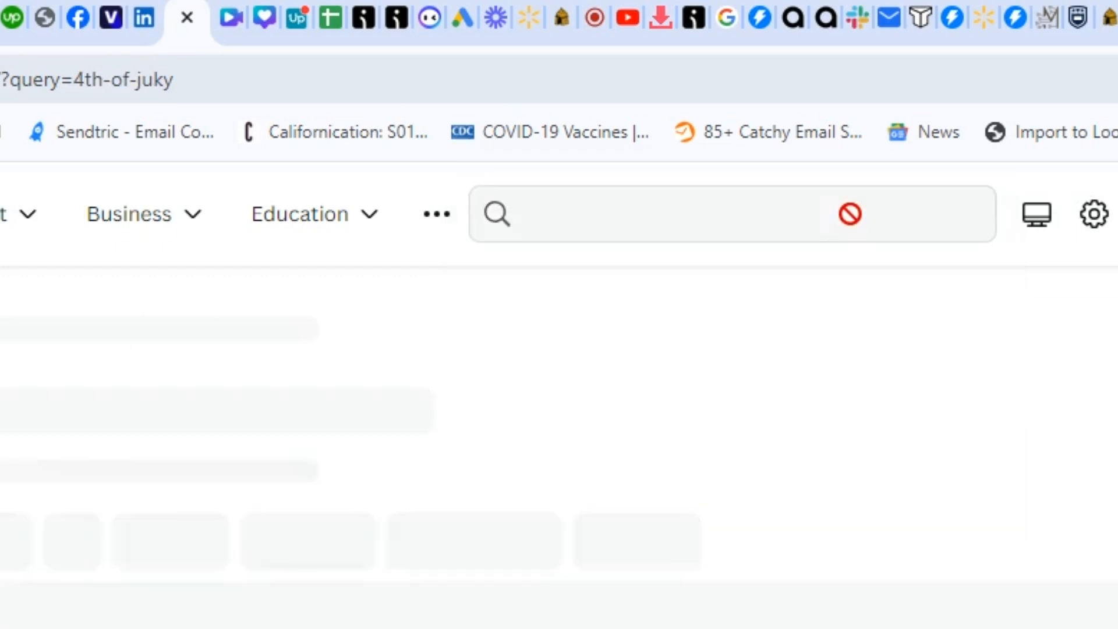
left_click(674, 221)
left_click(659, 362)
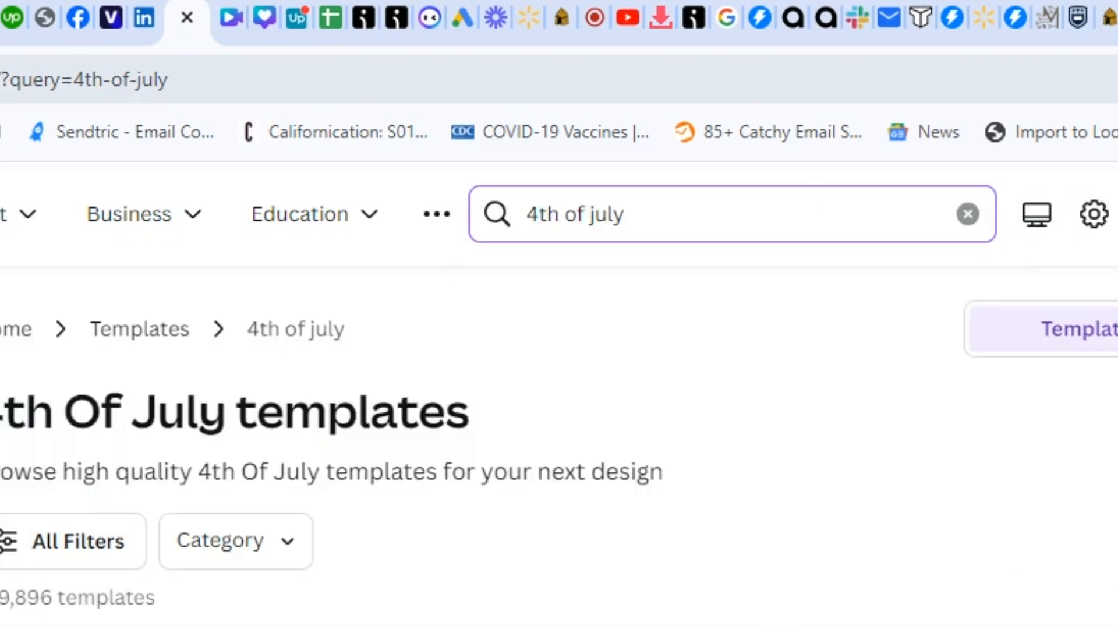
Browse the results and start customizing the Red Blue Modern USA Happy Celebration Live Dj Flyer template
left_click_drag(1113, 135, 1114, 233)
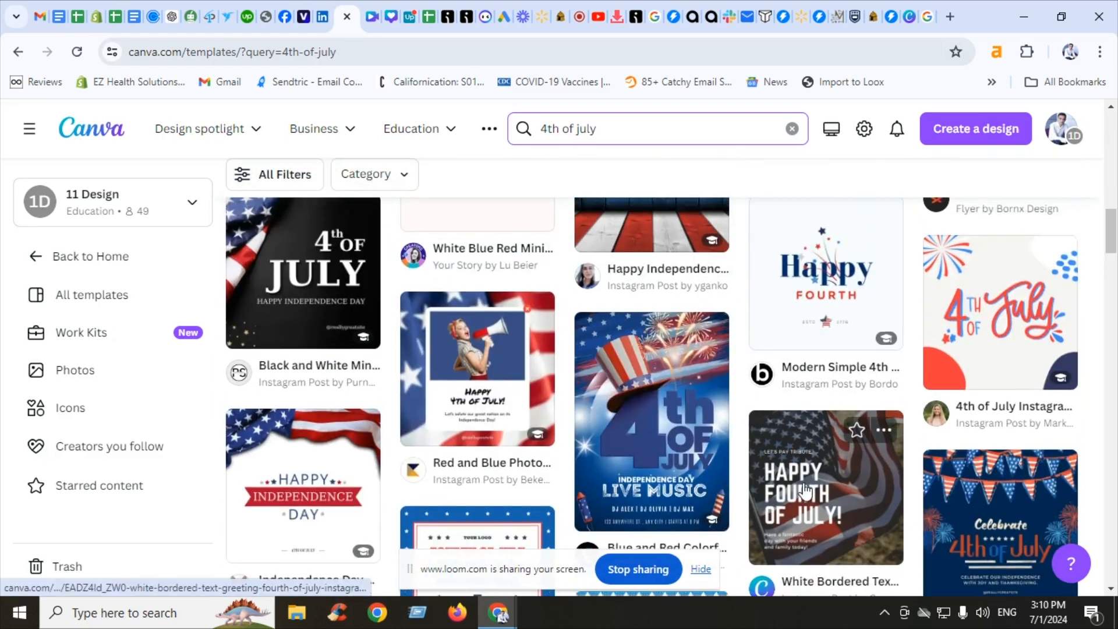
left_click_drag(1114, 245, 1115, 320)
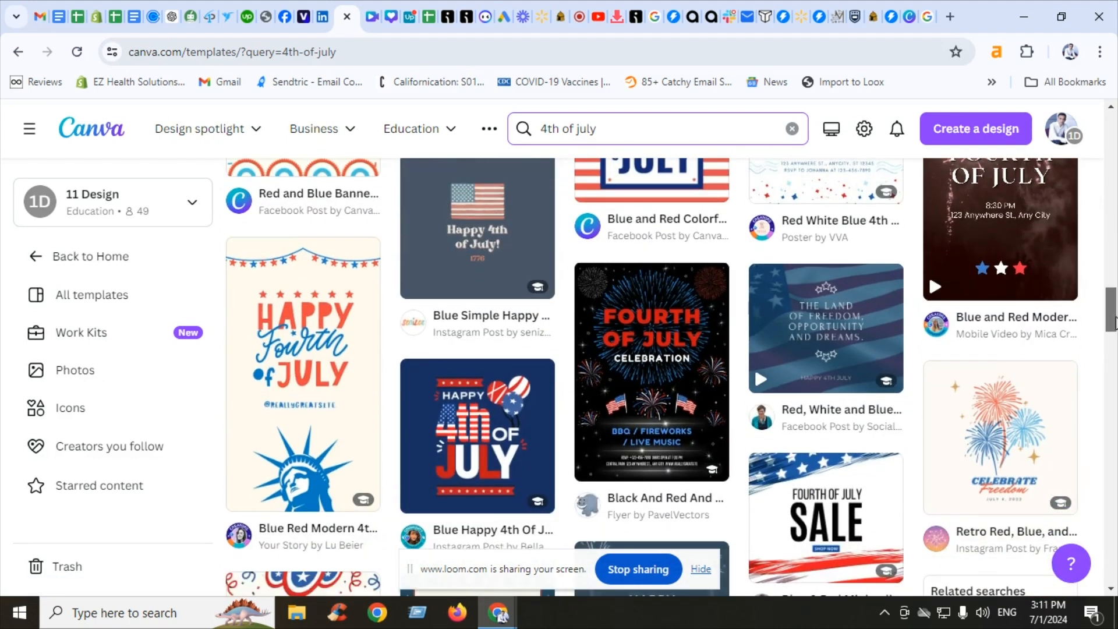
left_click(594, 382)
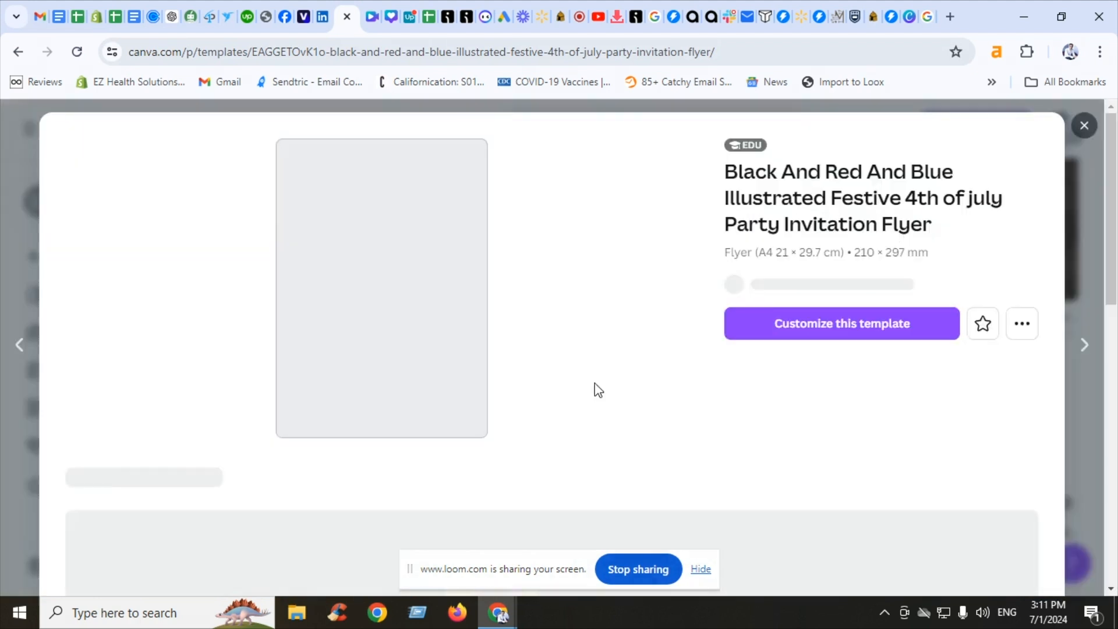
left_click_drag(1115, 223, 1073, 131)
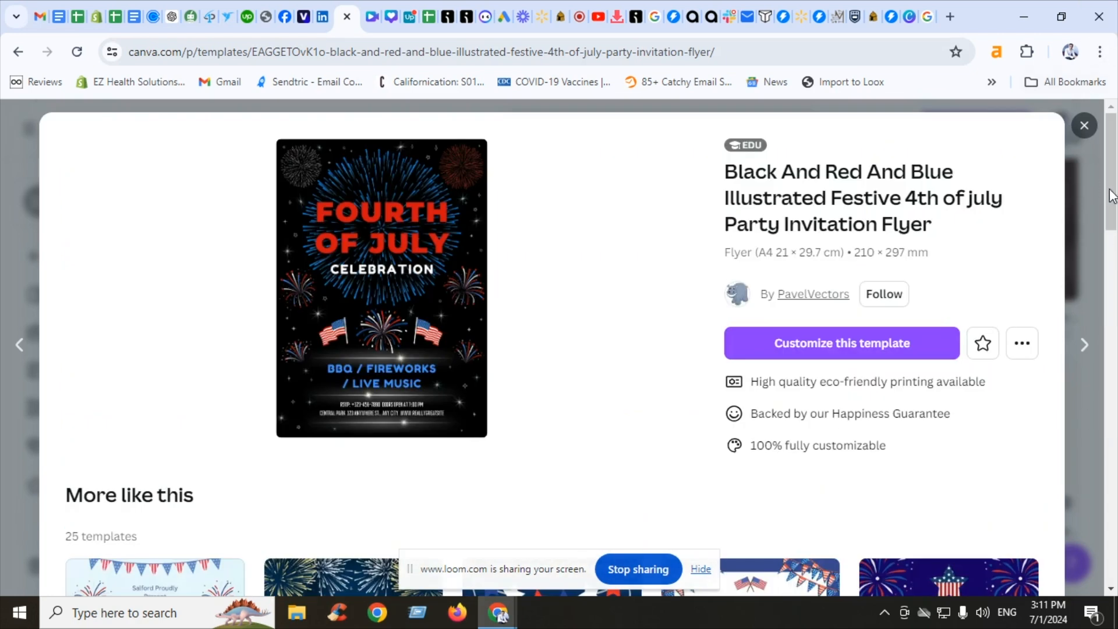
left_click_drag(1112, 197, 1114, 522)
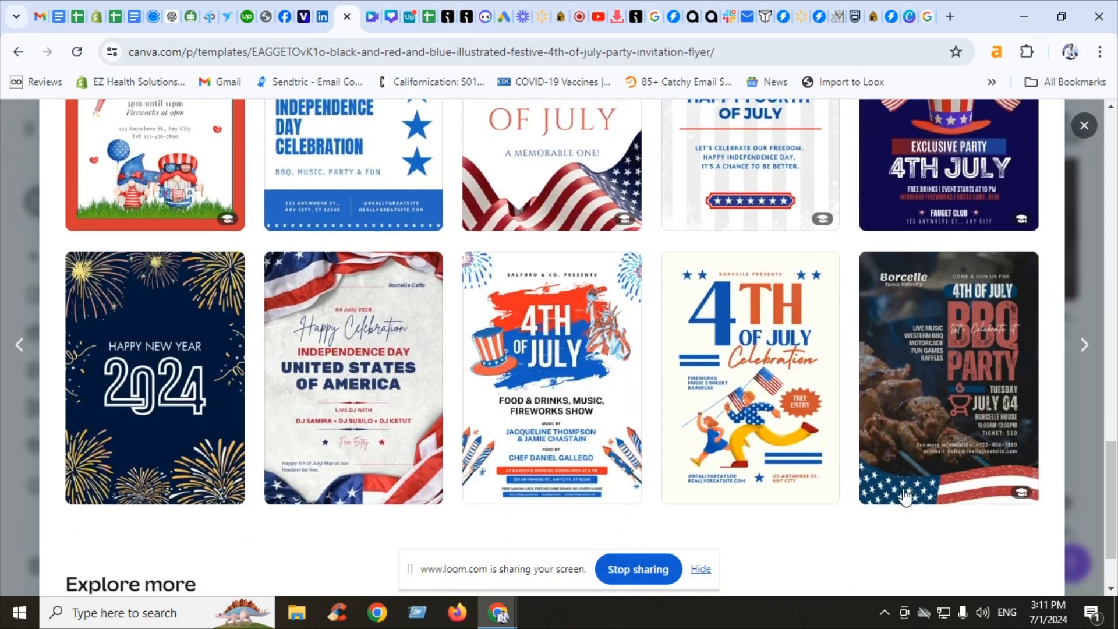
left_click(334, 391)
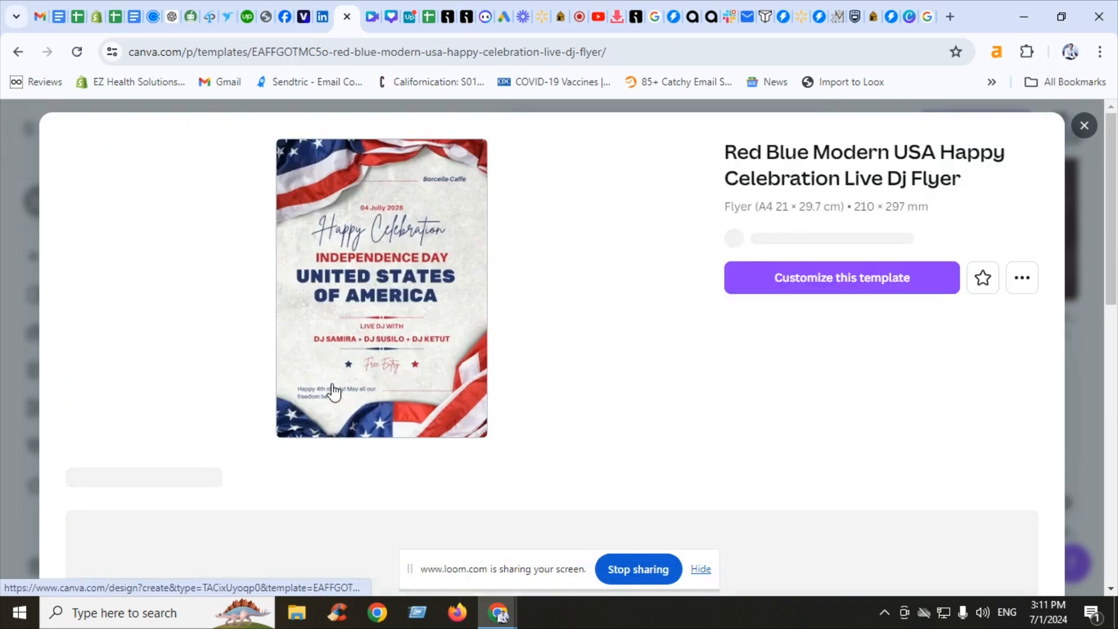
left_click(815, 300)
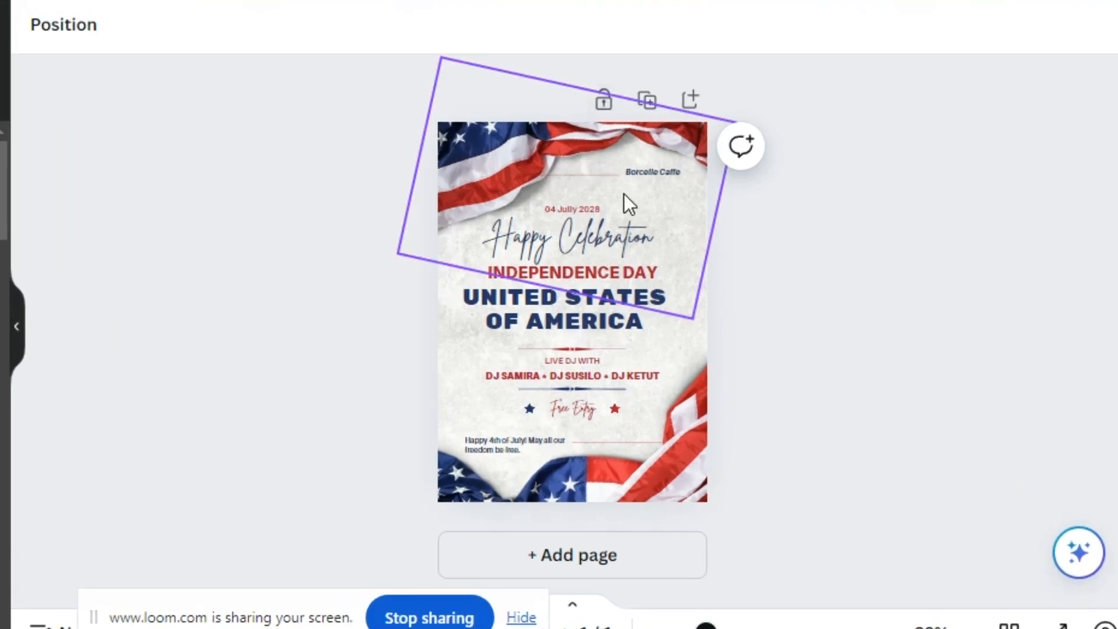
left_click(670, 170)
left_click(640, 107)
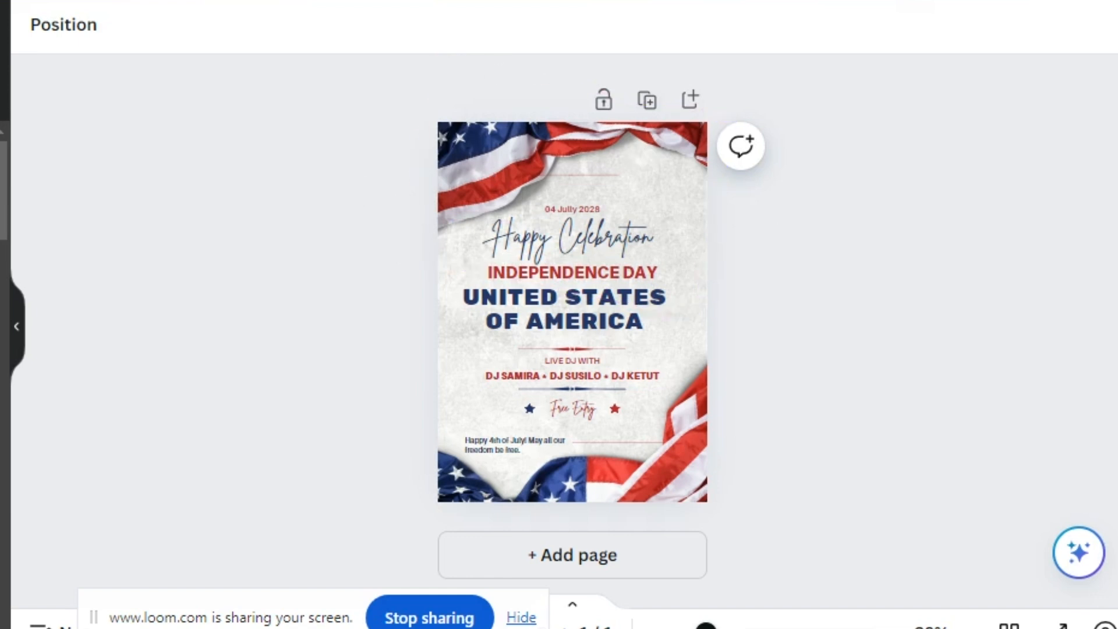
key("ctrl+z")
Replace the "Borcelle Caffe" label at the top of the flyer with "Ez Health SOlutions"
double_click(680, 169)
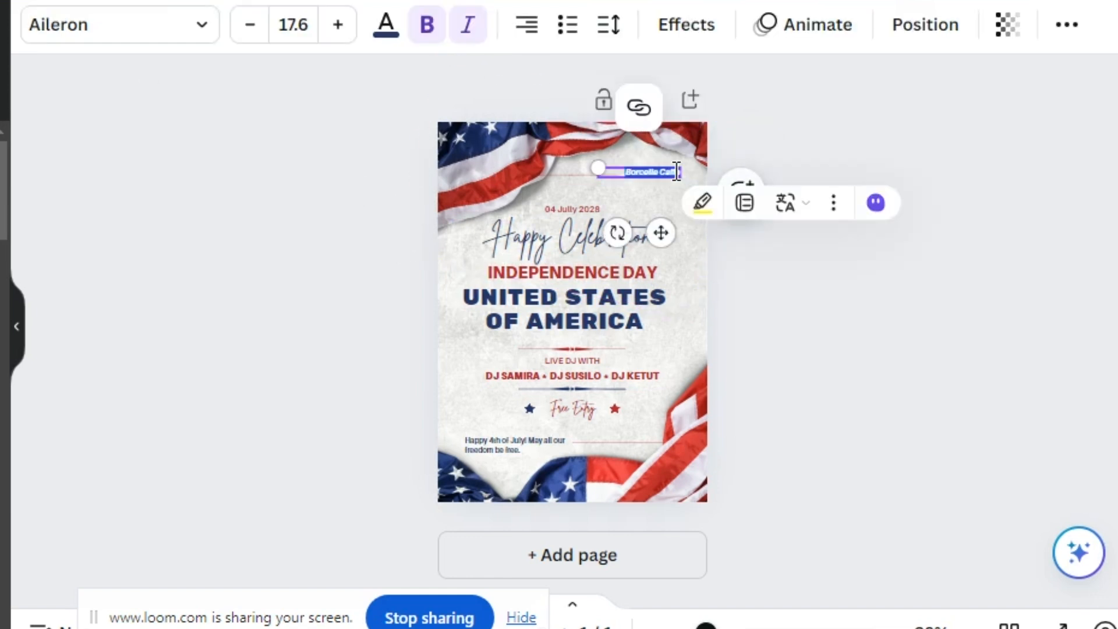
key("BackSpace")
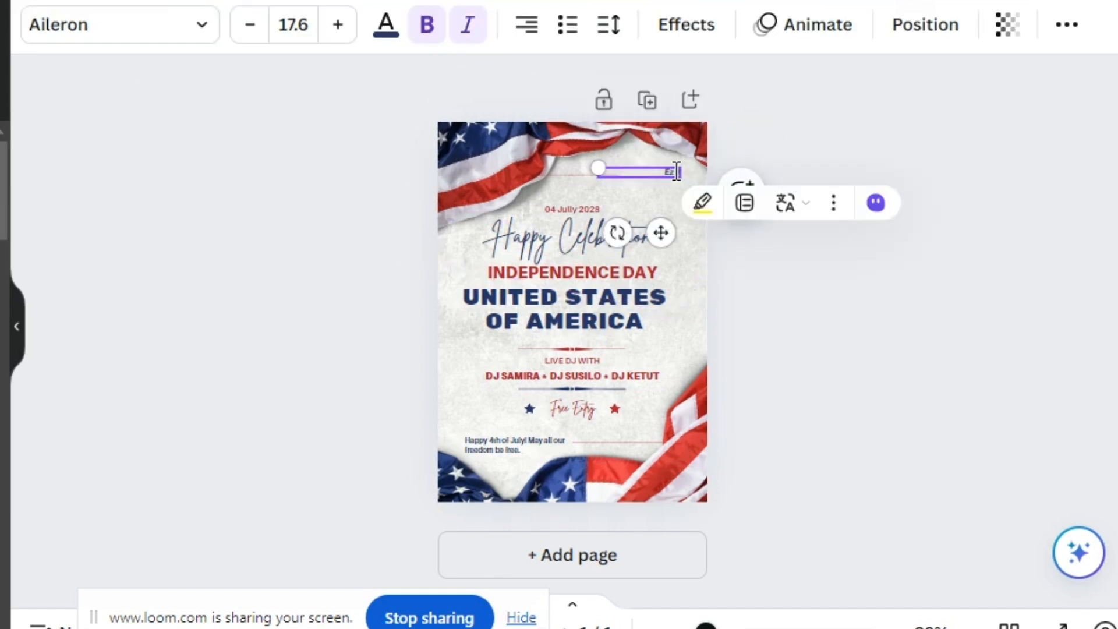
type("Ez Health Solution")
key("ctrl+a")
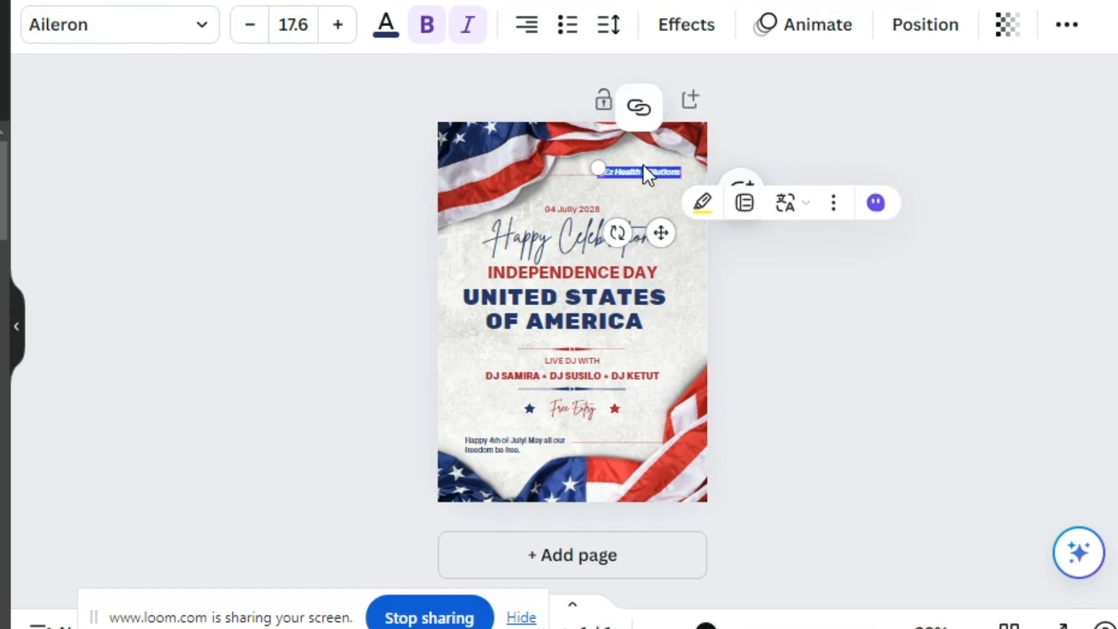
left_click(656, 167)
left_click(658, 170)
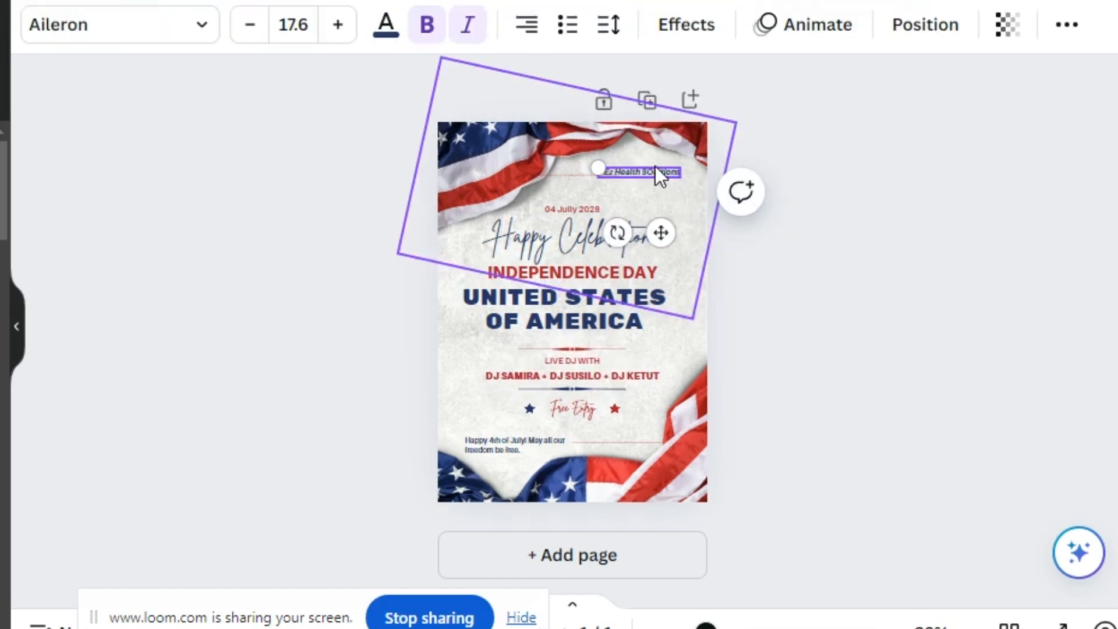
Change the business name label's font to Belleza
left_click_drag(705, 624, 801, 624)
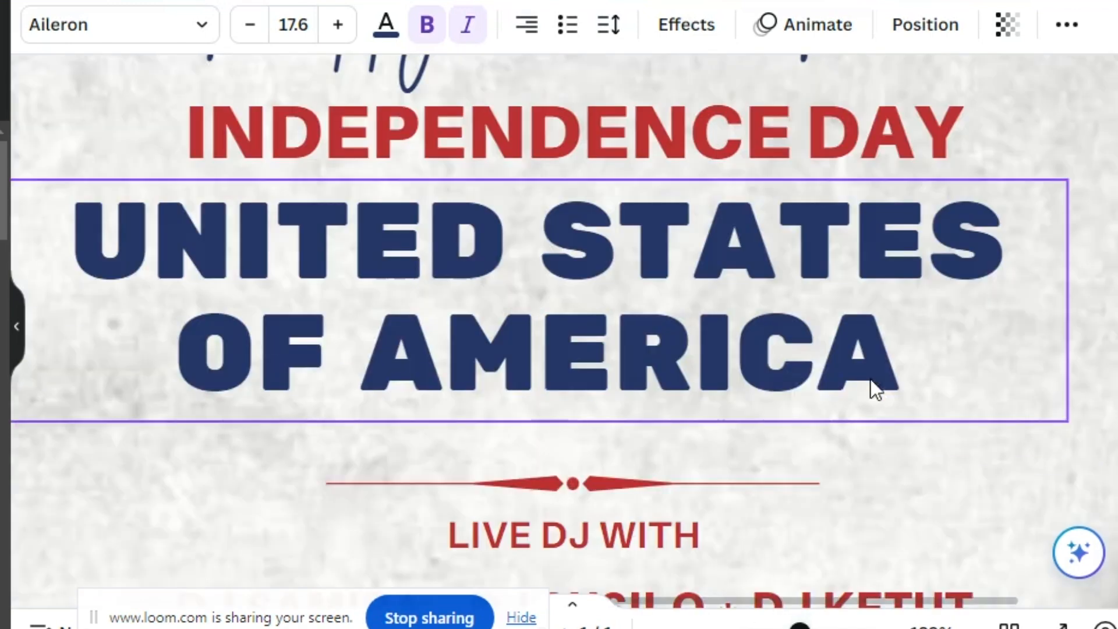
scroll(932, 346, "up", 10)
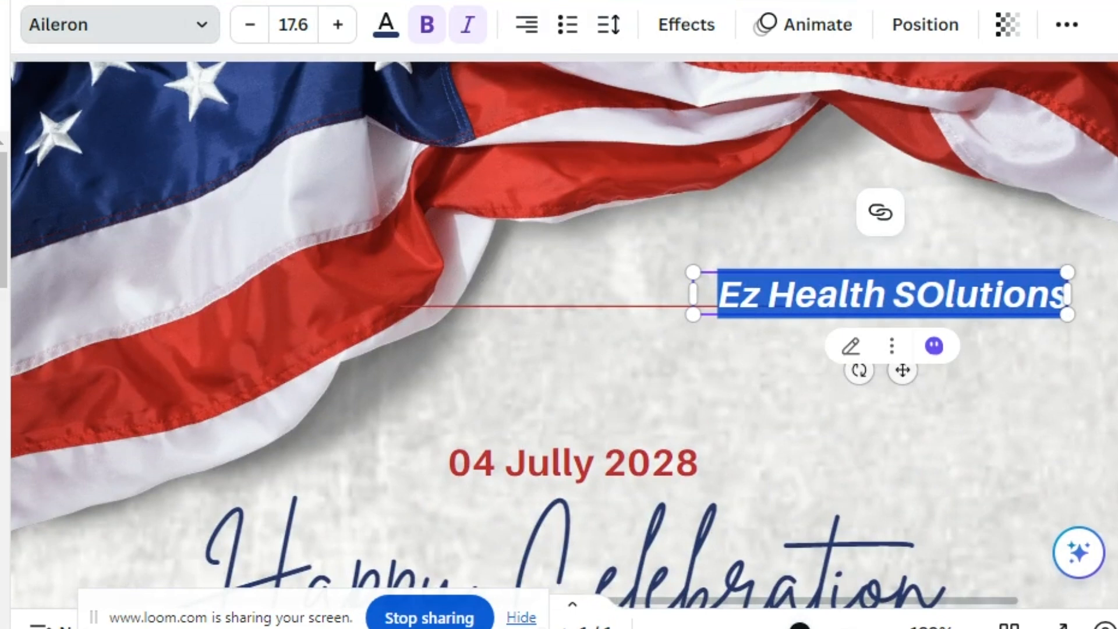
key("Escape")
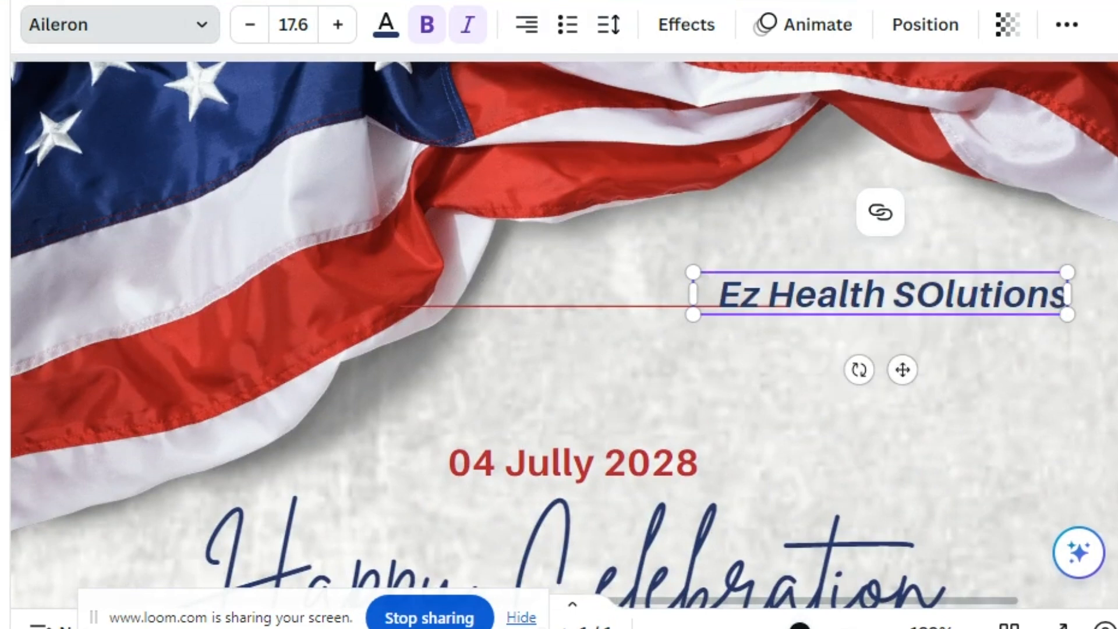
left_click(4, 309)
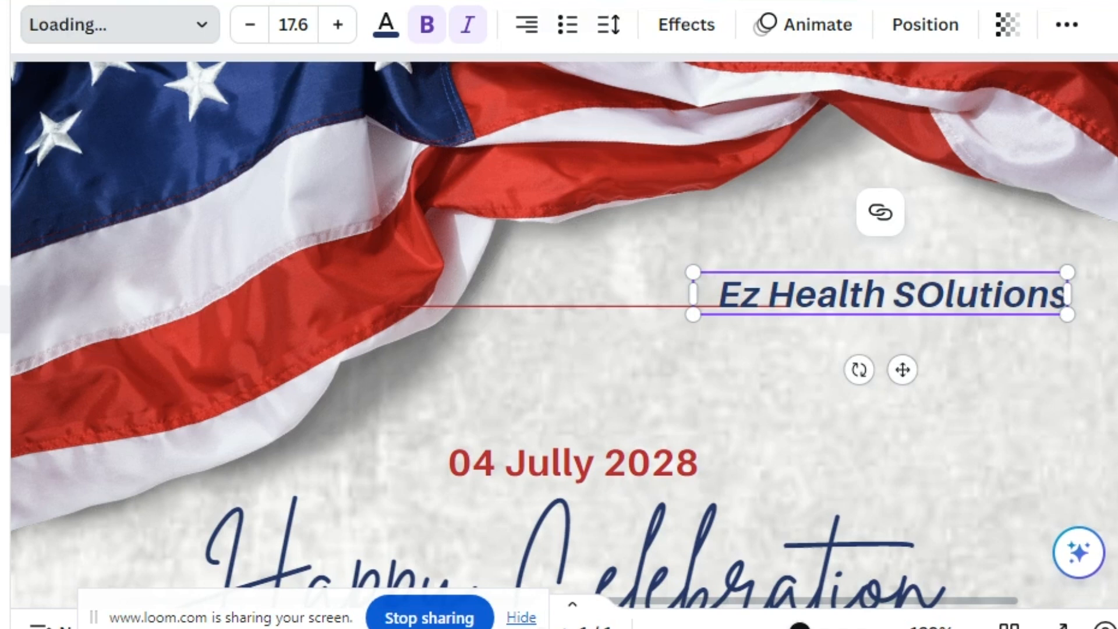
left_click(1105, 416)
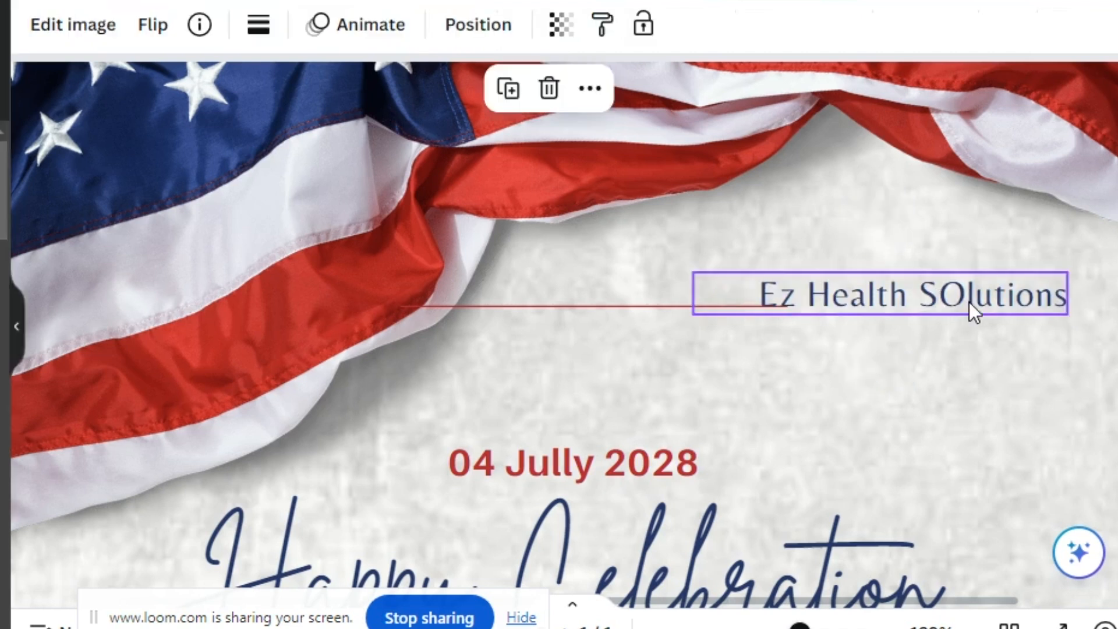
Correct the label's text to "Ez Health Solutions"
left_click_drag(969, 303, 997, 304)
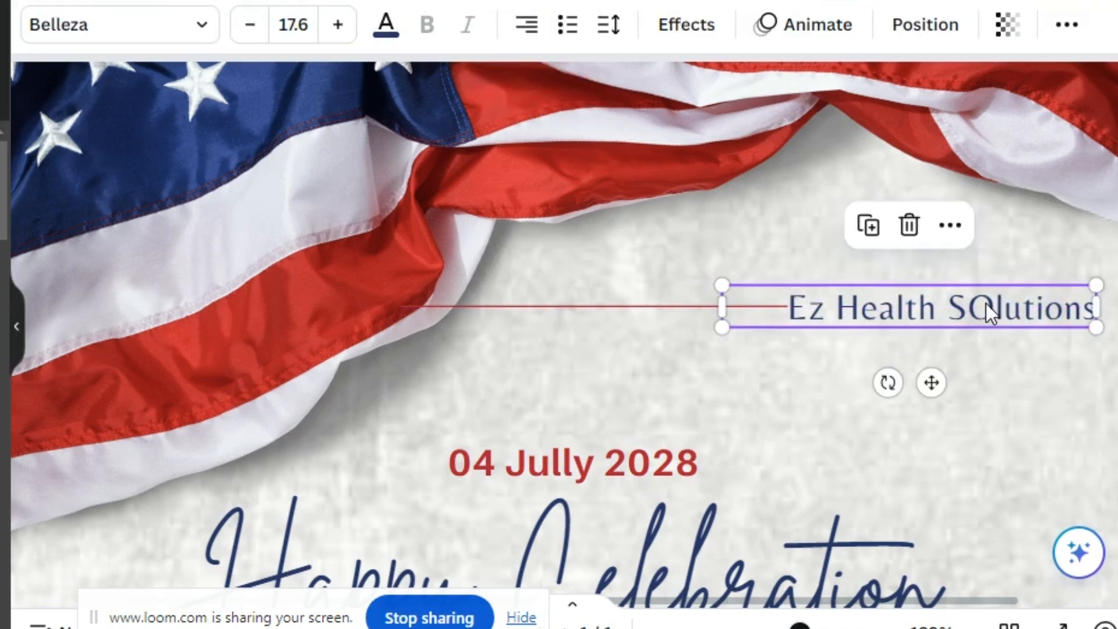
double_click(996, 304)
triple_click(997, 303)
left_click(994, 304)
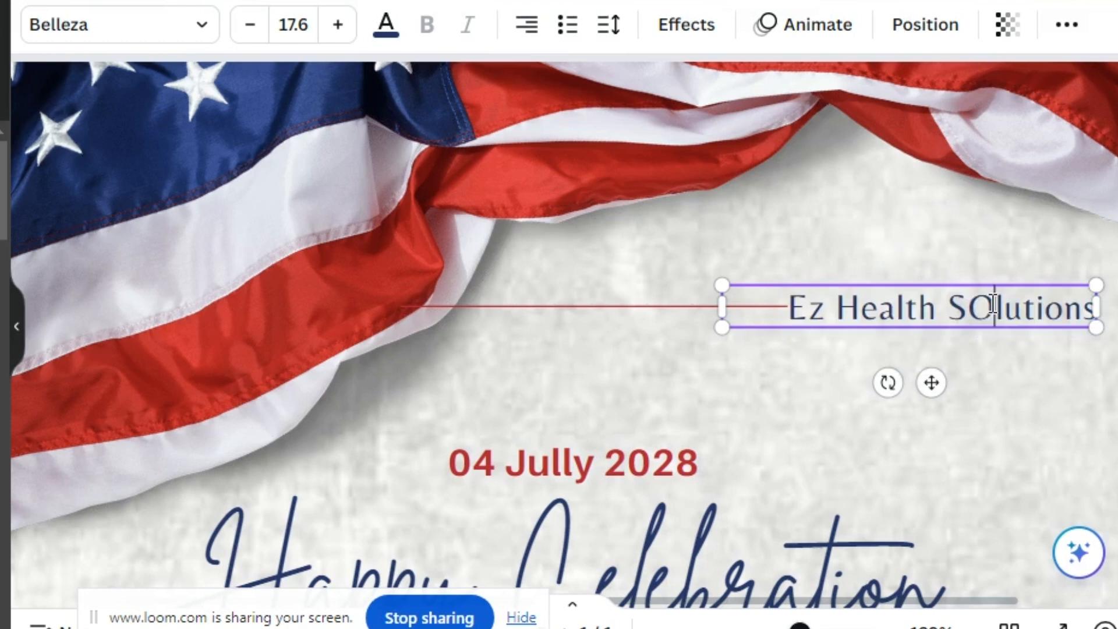
key("BackSpace")
type("o")
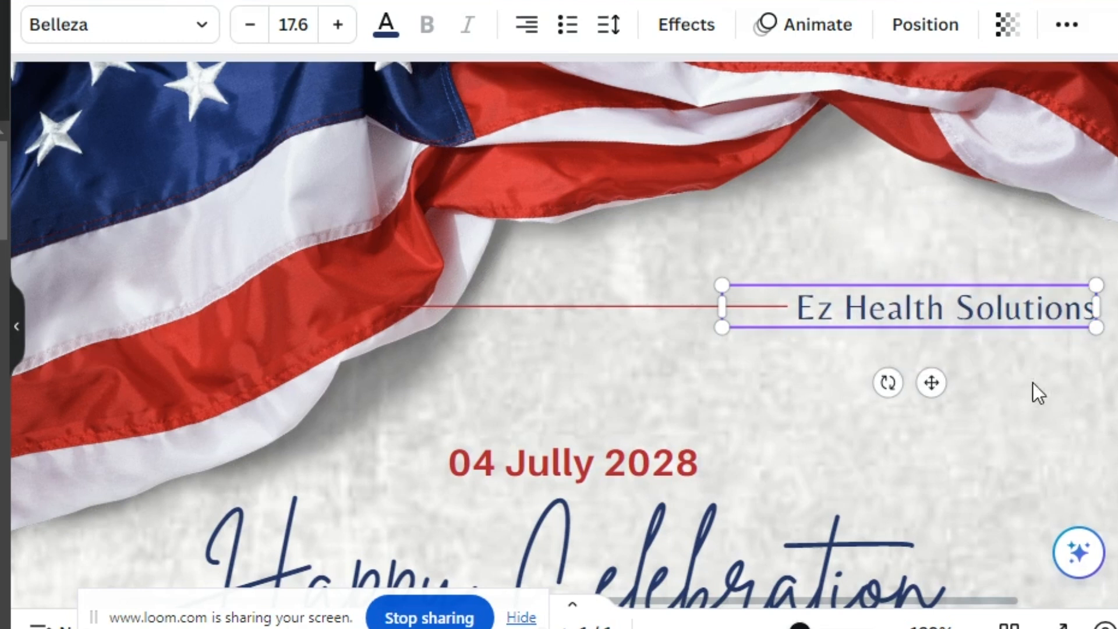
left_click(1020, 398)
Download the design as a PNG file
scroll(591, 294, "down", 5)
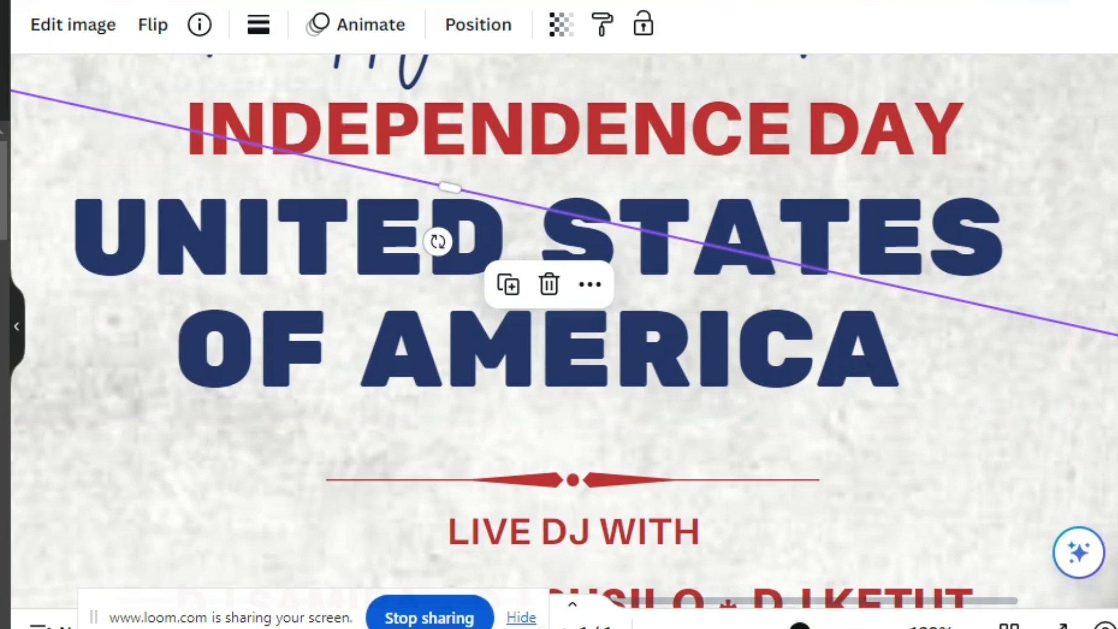
scroll(559, 291, "down", 10)
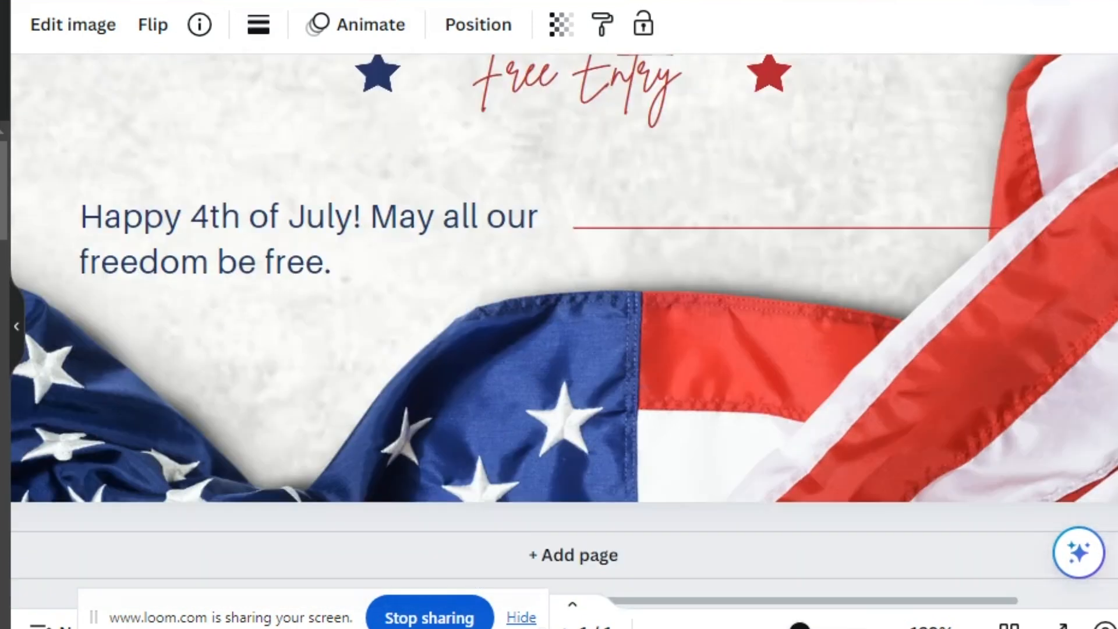
left_click(1086, 7)
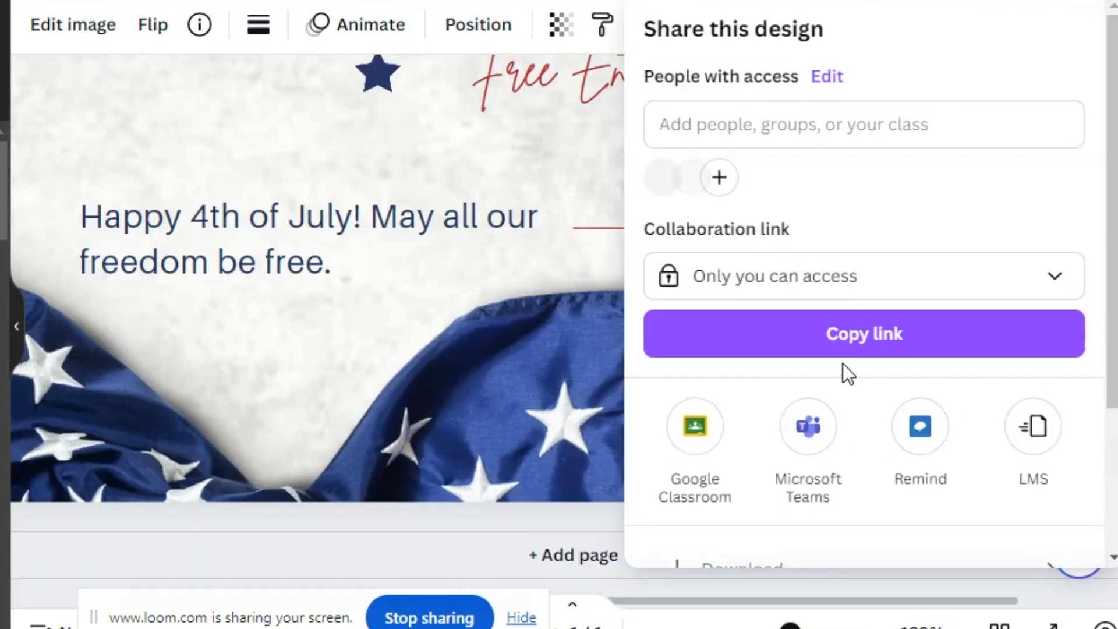
scroll(1108, 365, "down", 3)
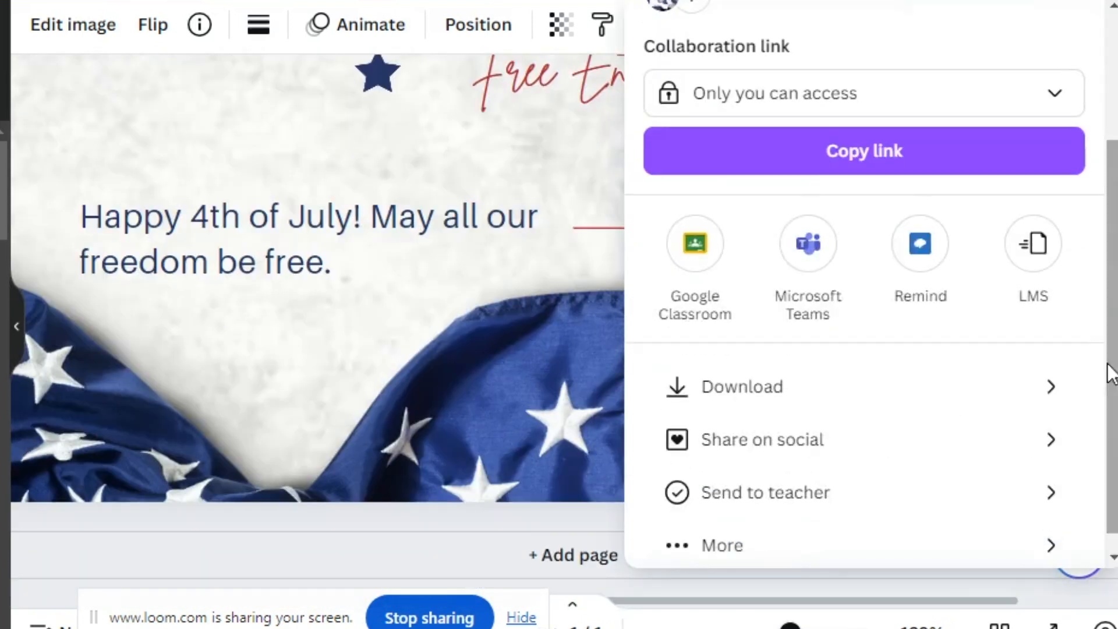
left_click(815, 375)
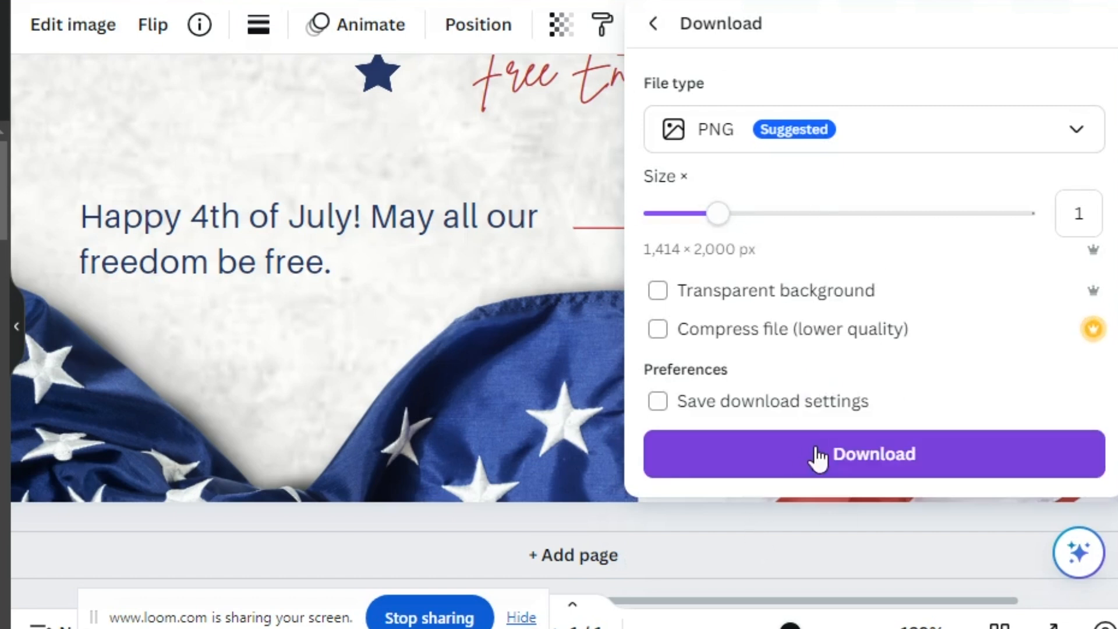
left_click(751, 464)
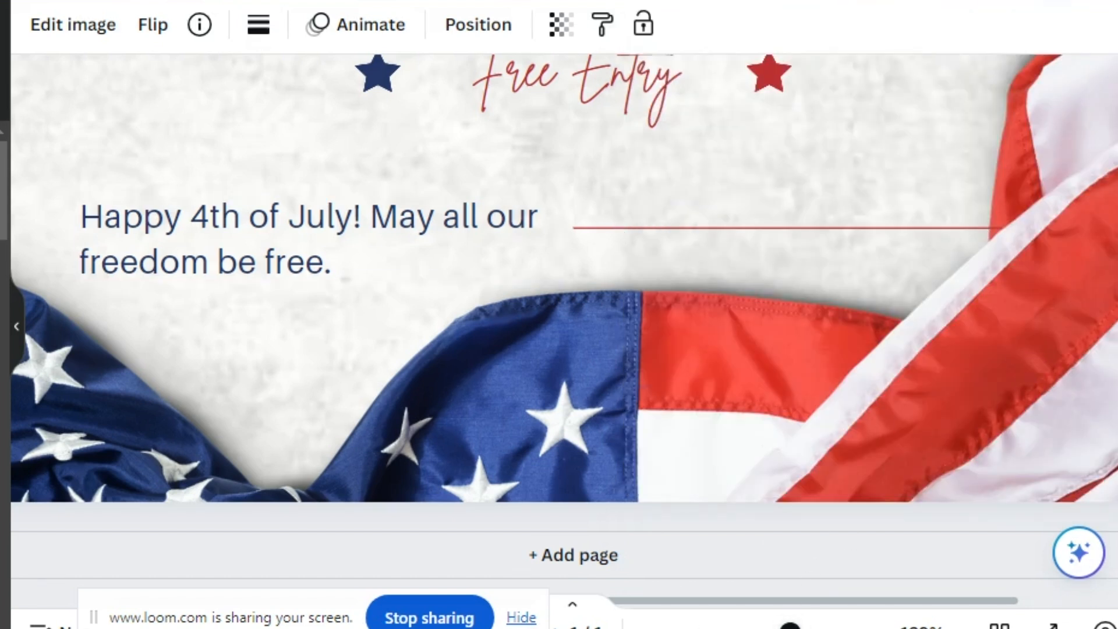
Open the downloaded flyer image to review it, then return to the template page
scroll(559, 332, "up", 10)
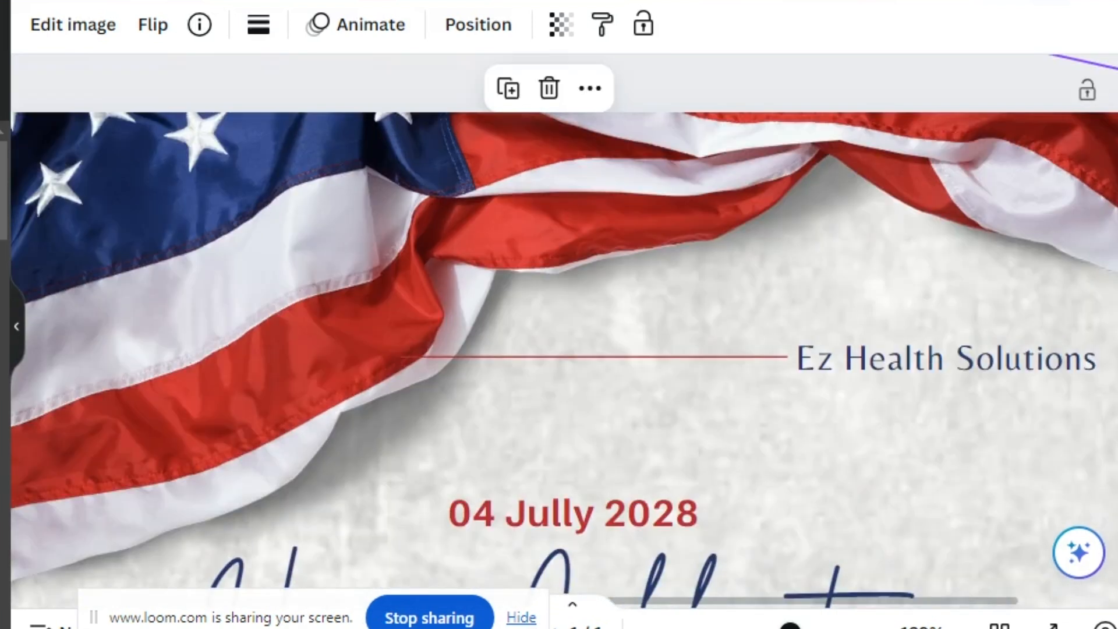
scroll(558, 332, "down", 5)
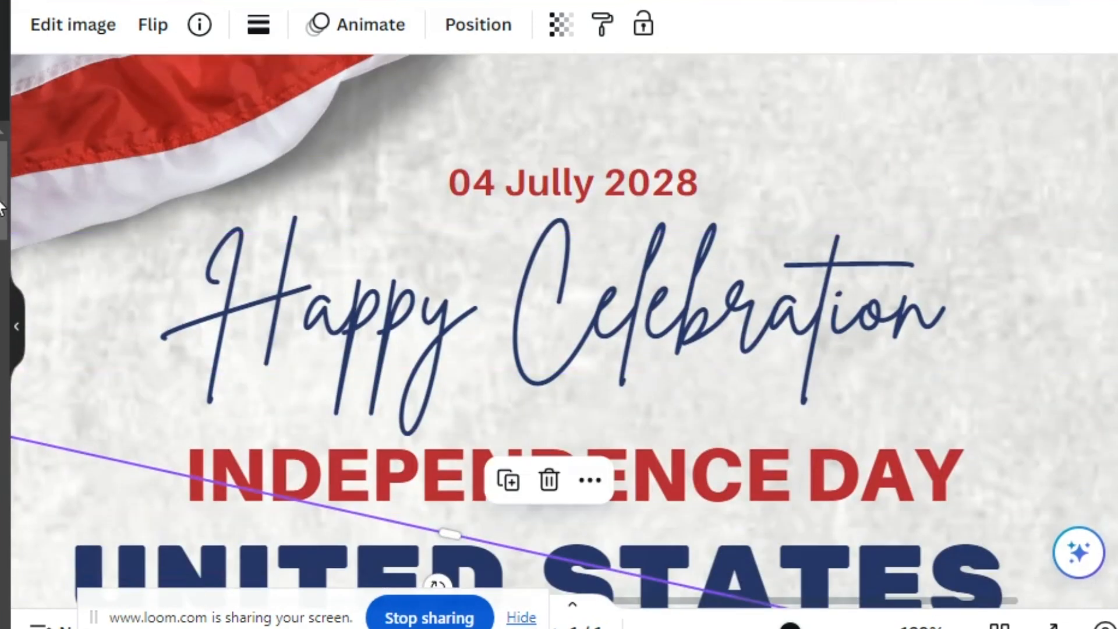
left_click(319, 1)
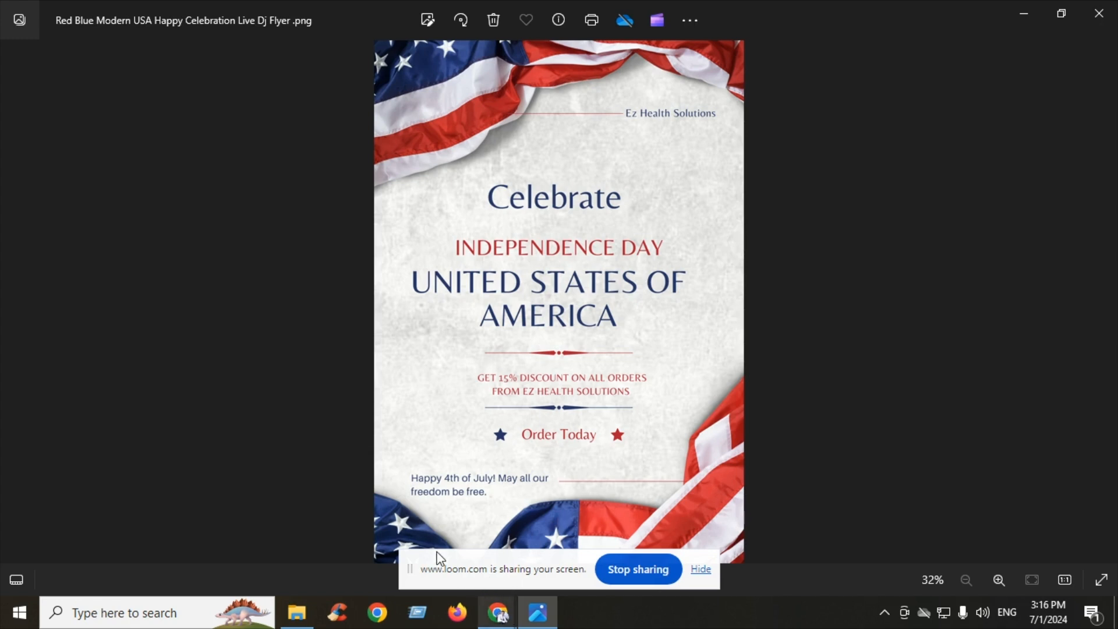
left_click(396, 518)
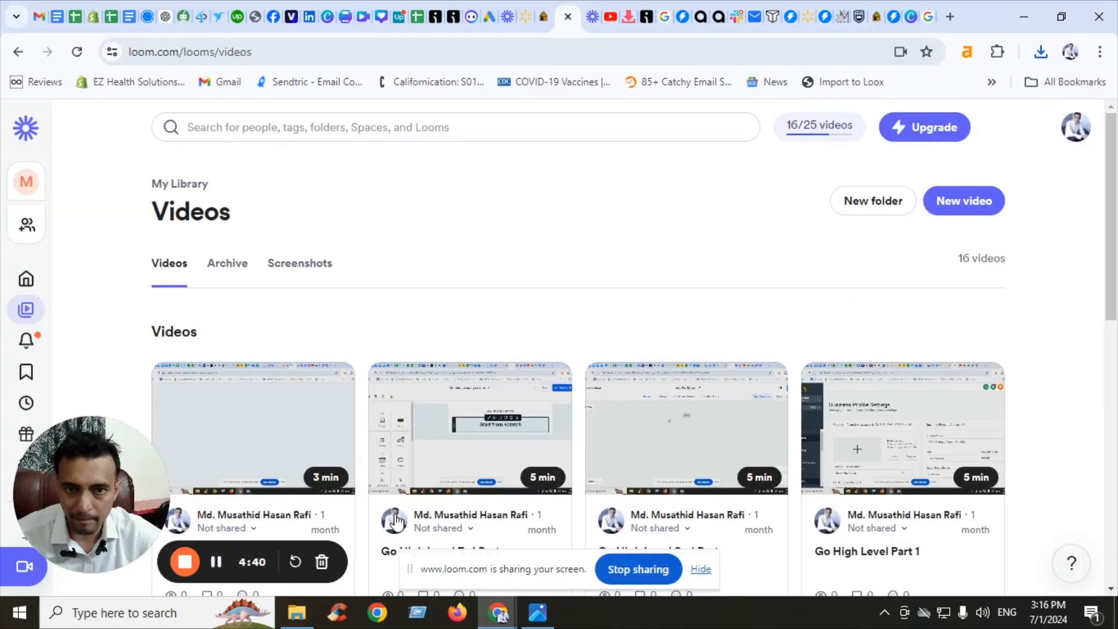
left_click(327, 8)
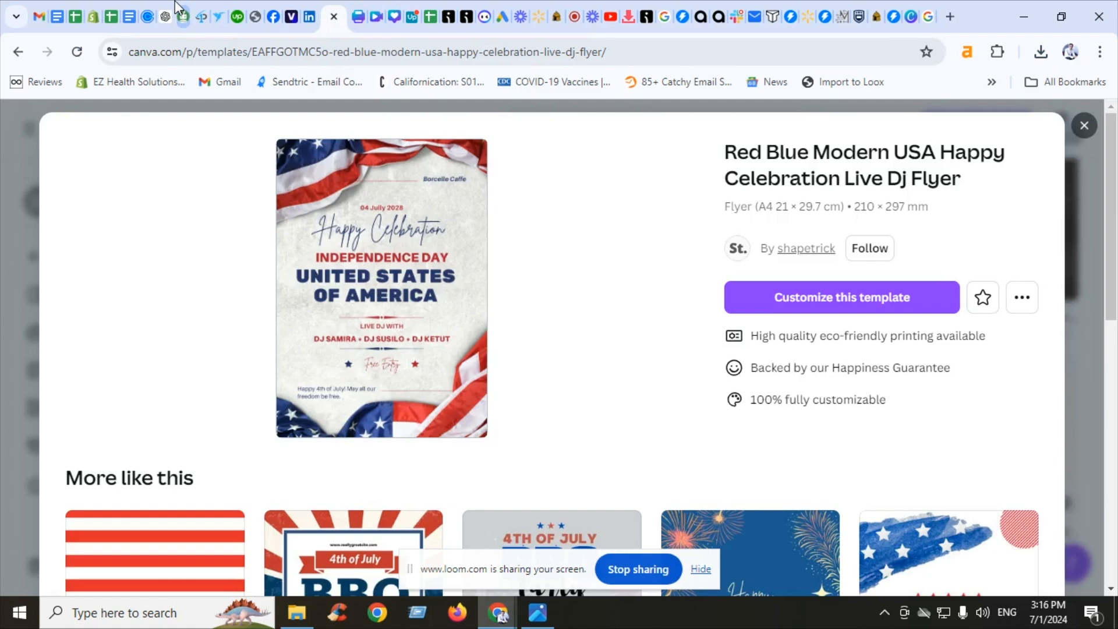
Switch to the ChatGPT conversation and review the newsletter prompt for Ez Health Solutions
left_click(183, 8)
left_click(160, 8)
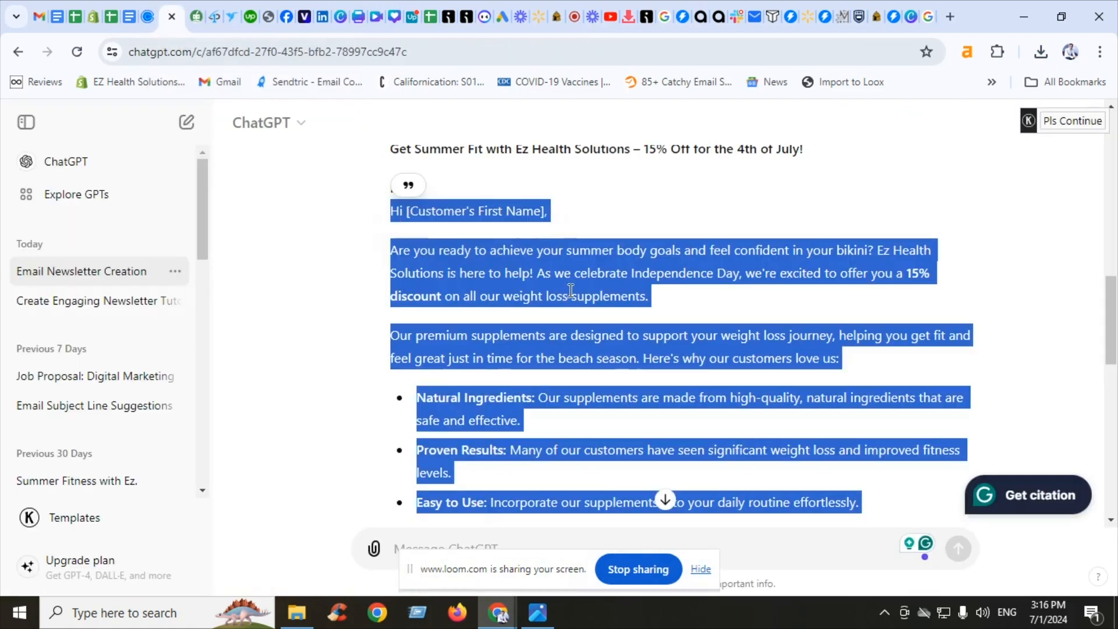
left_click(610, 377)
left_click_drag(1111, 317, 1111, 154)
left_click_drag(808, 263, 557, 176)
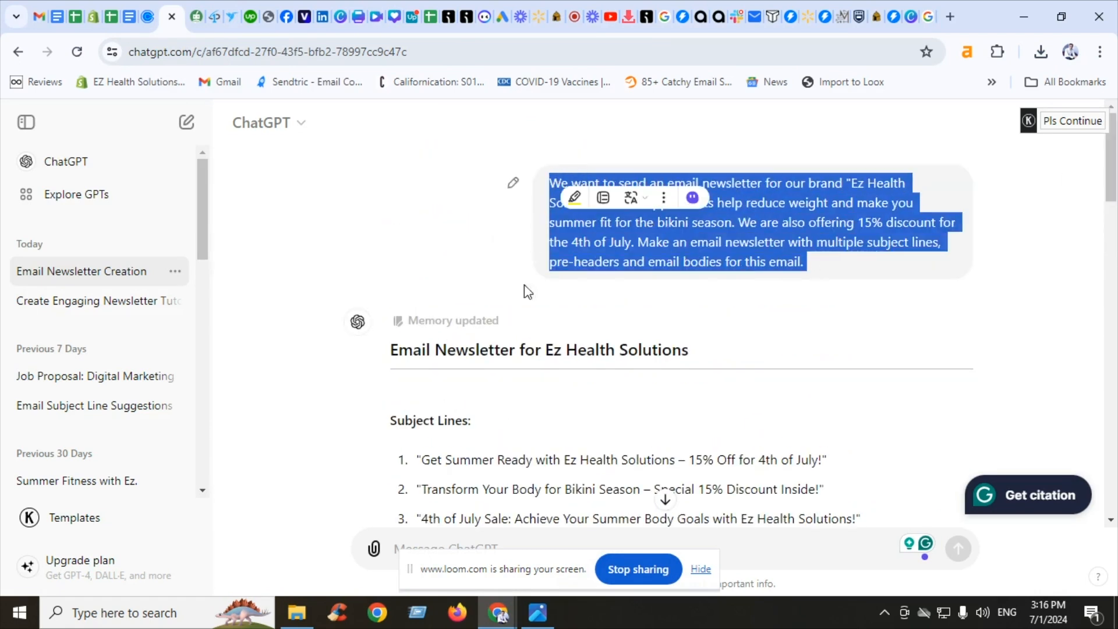
left_click(559, 429)
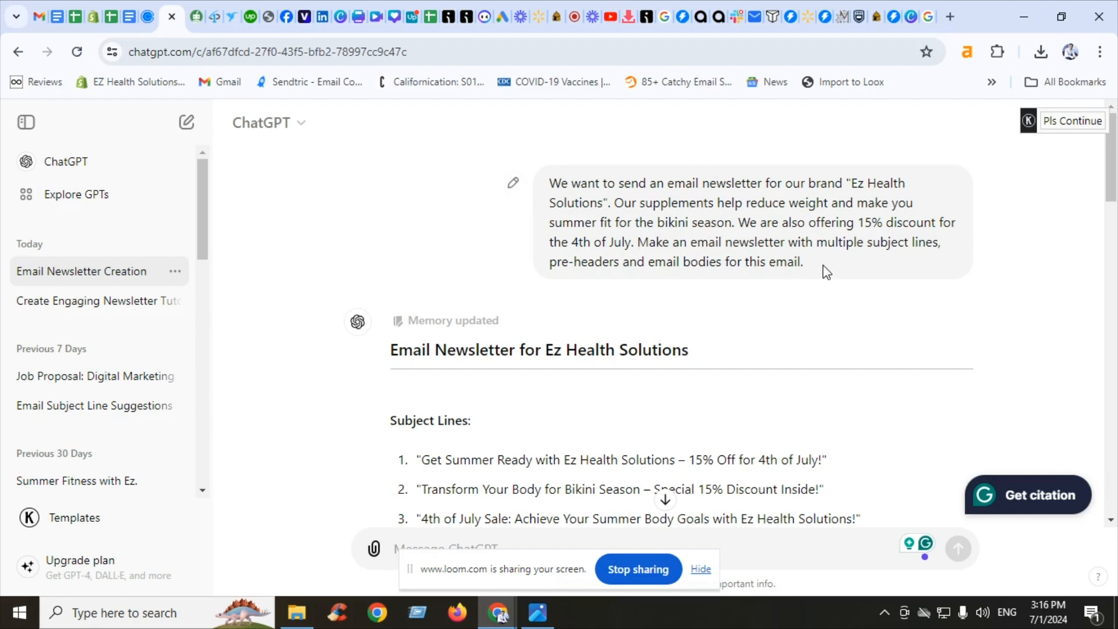
Copy the ChatGPT email body, from the greeting onward, into the QuillBot Paraphraser input, replacing its text
scroll(1106, 187, "down", 1)
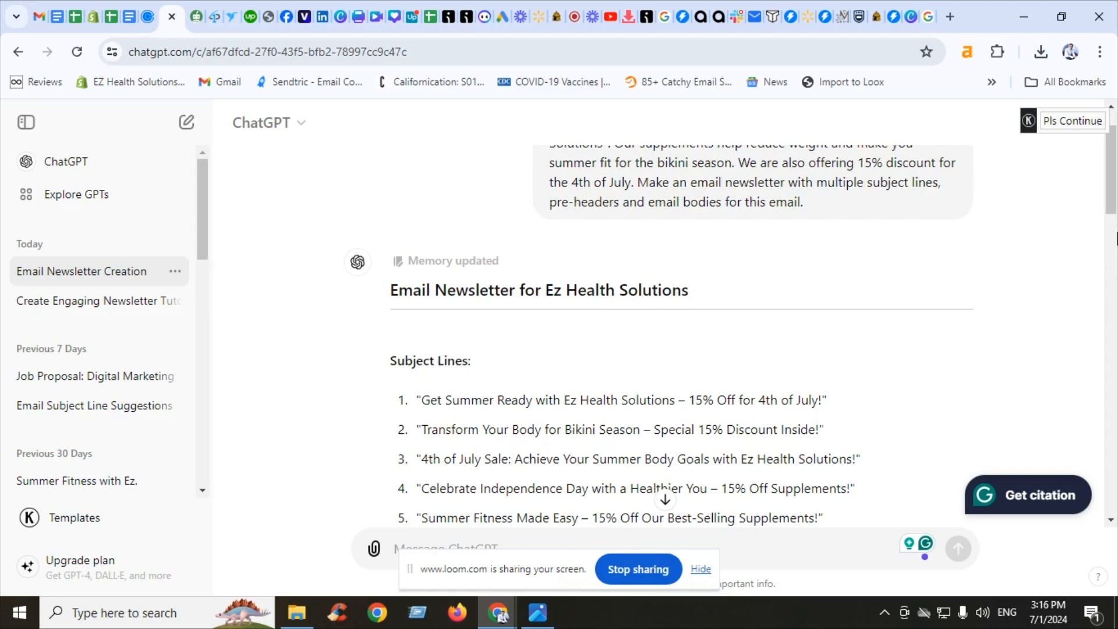
scroll(1091, 355, "down", 12)
scroll(1096, 361, "down", 2)
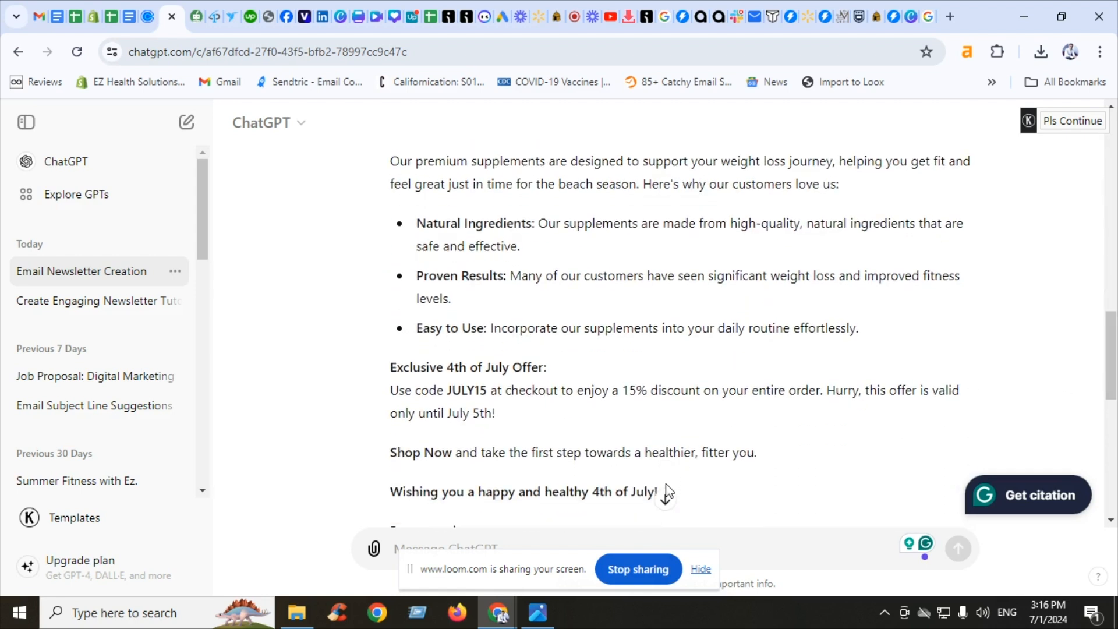
left_click_drag(659, 492, 358, 171)
left_click_drag(359, 236, 390, 446)
key("ctrl+c")
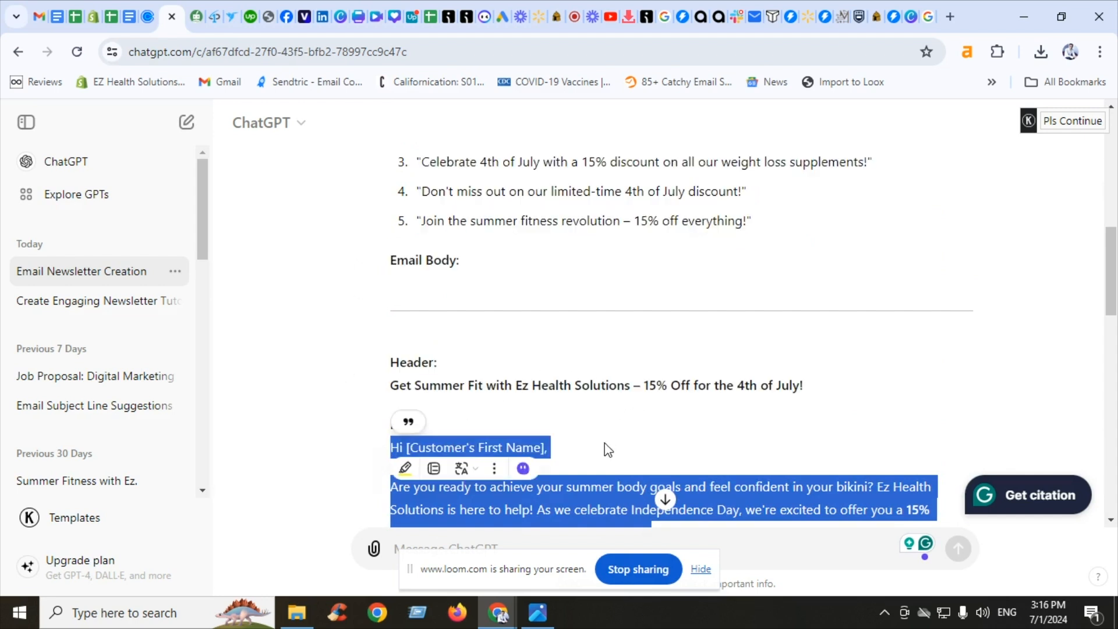
left_click(196, 16)
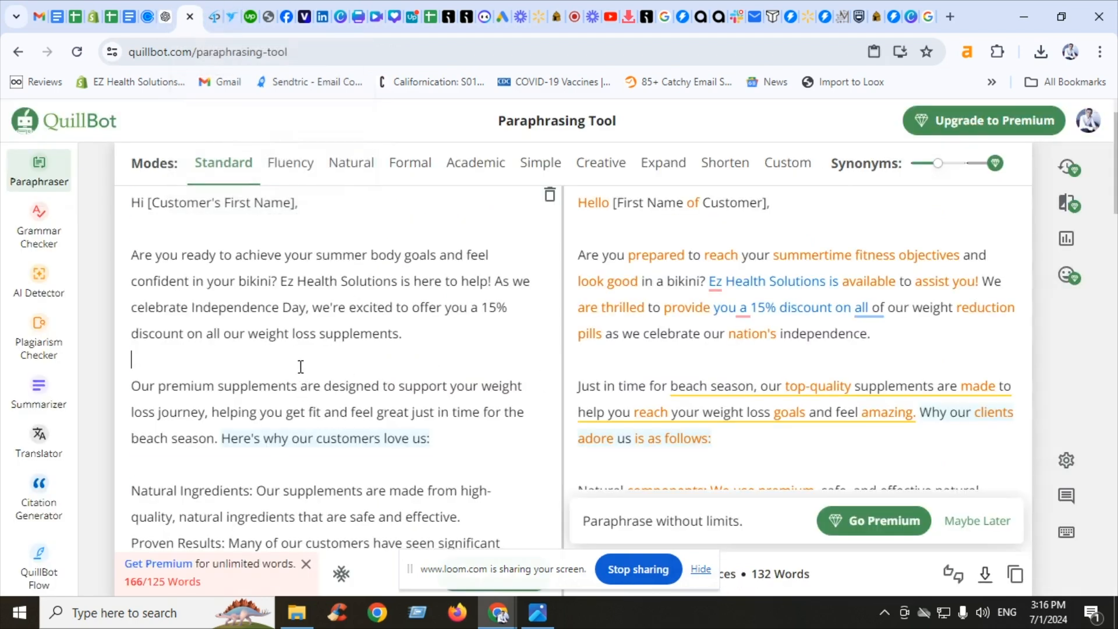
key("ctrl+a")
key("ctrl+v")
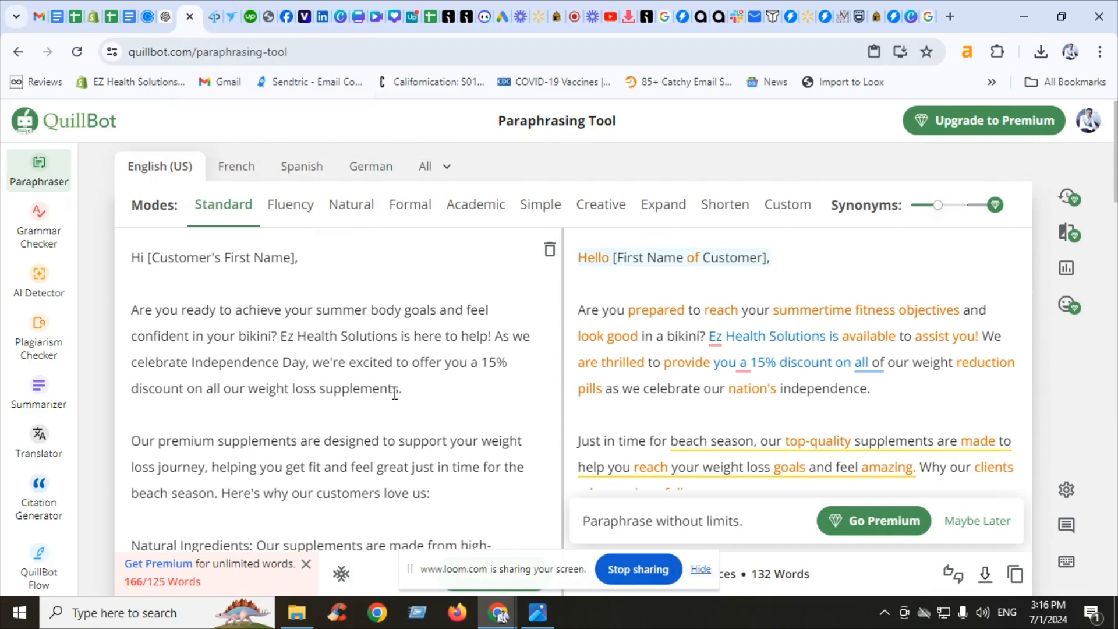
Replace 'fitness objectives' with the synonym 'fitness goals' in the paraphrased opening paragraph
scroll(395, 392, "down", 5)
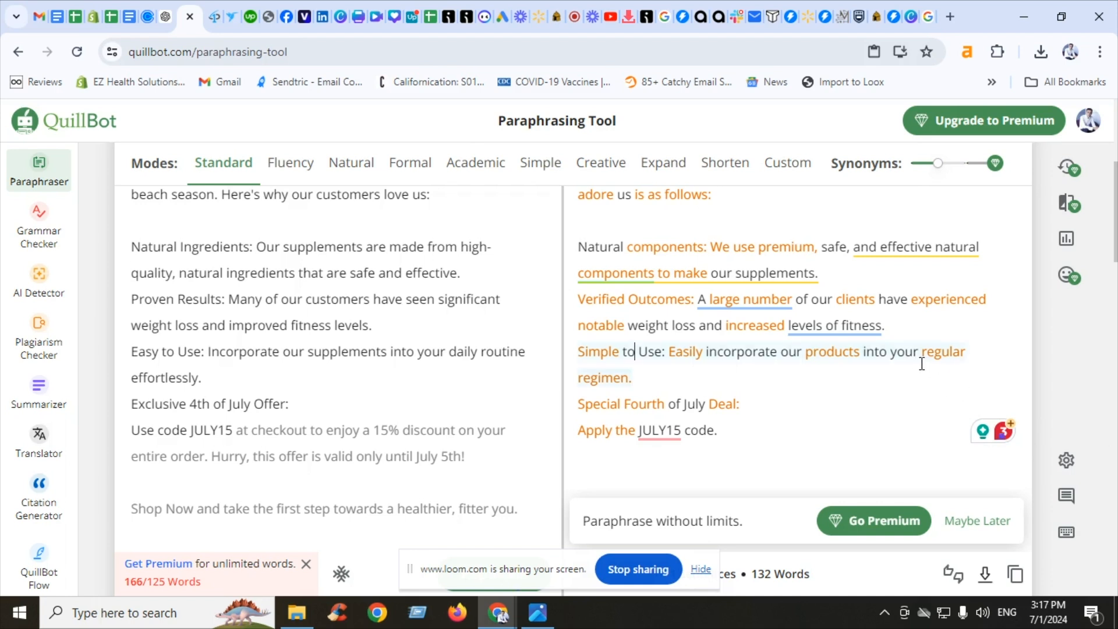
scroll(915, 369, "up", 3)
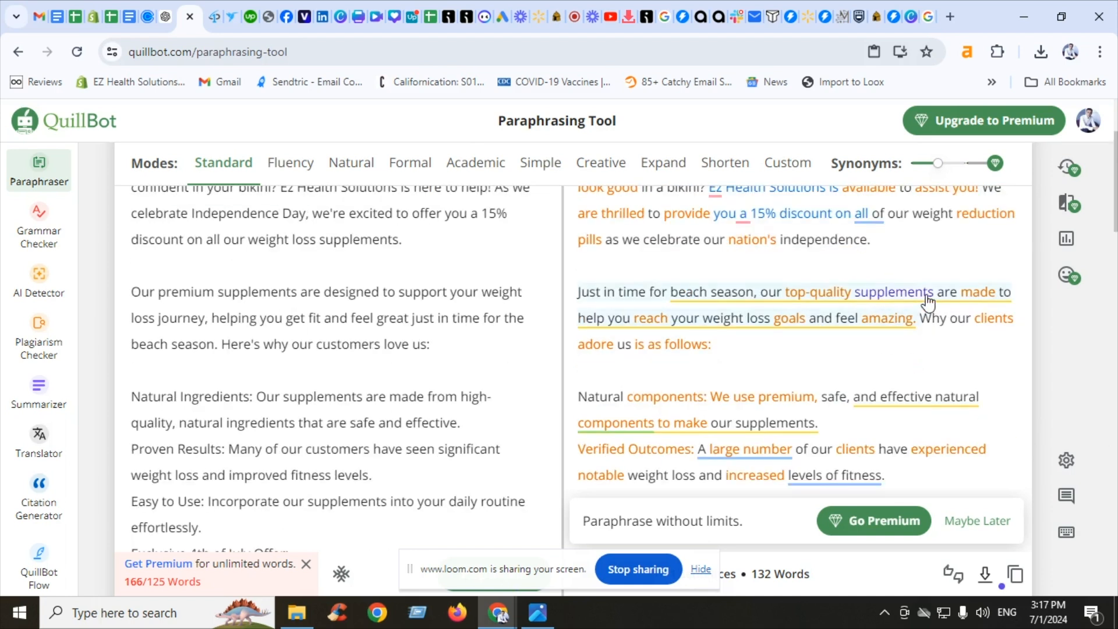
scroll(1115, 209, "up", 3)
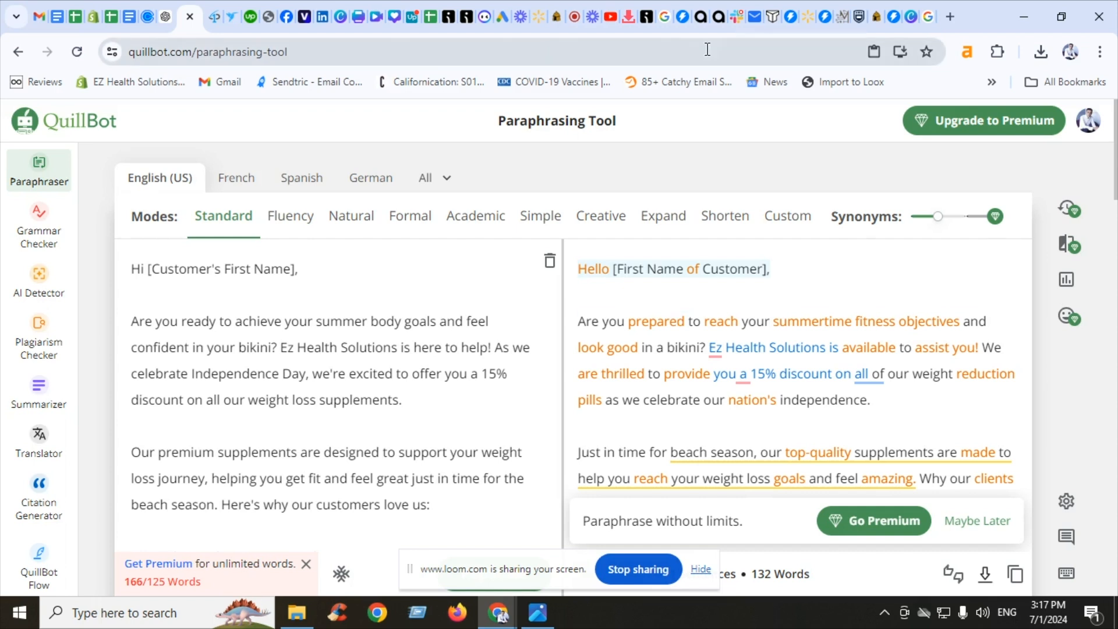
left_click(655, 323)
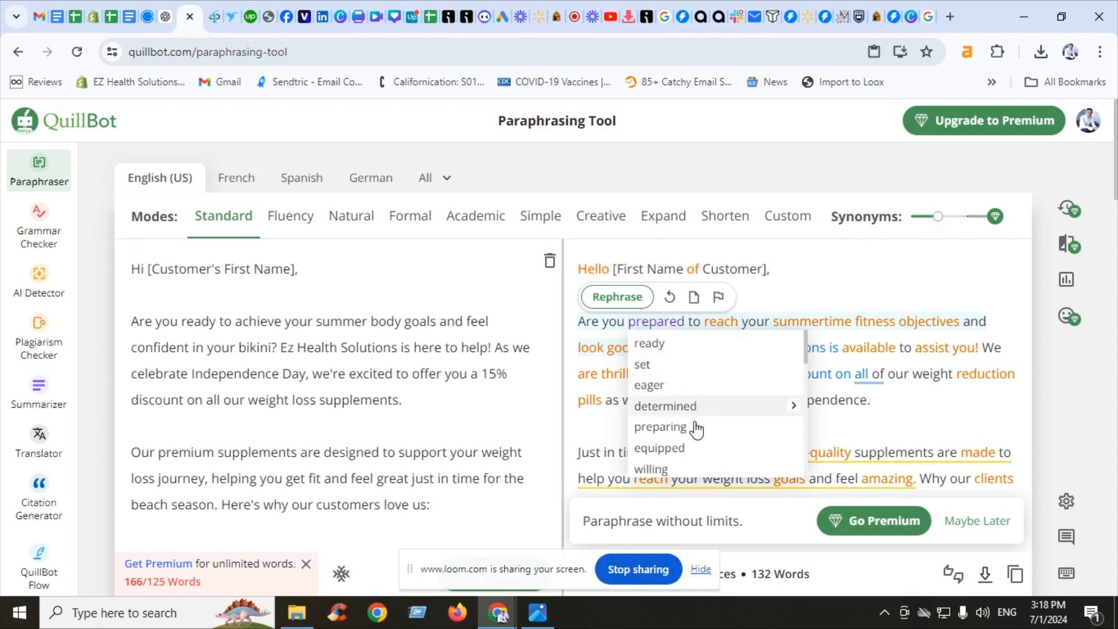
left_click(886, 324)
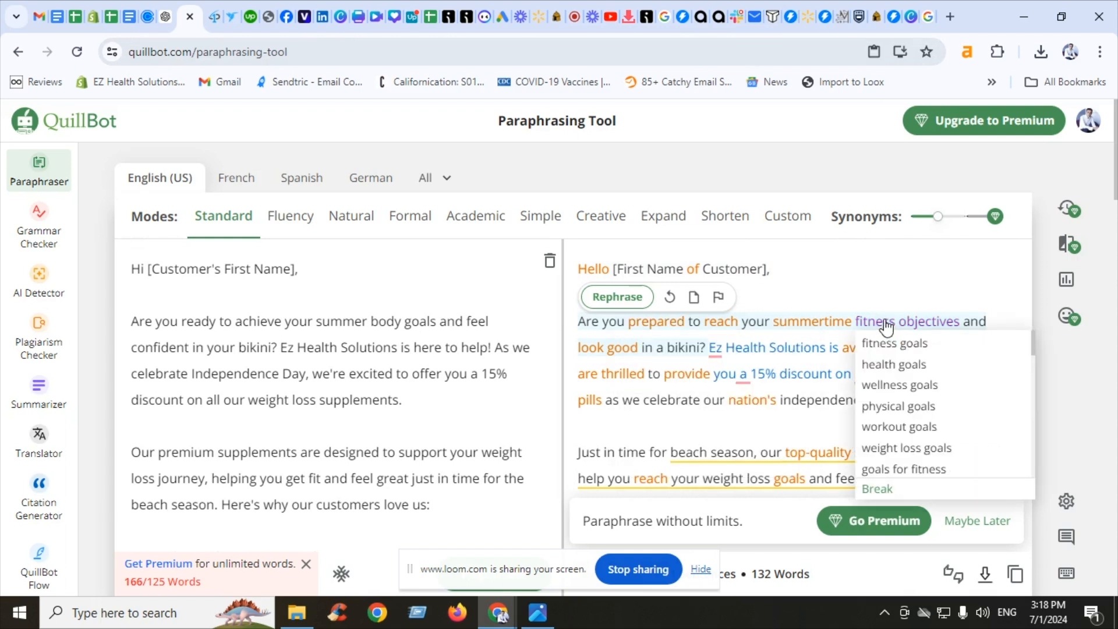
left_click(953, 347)
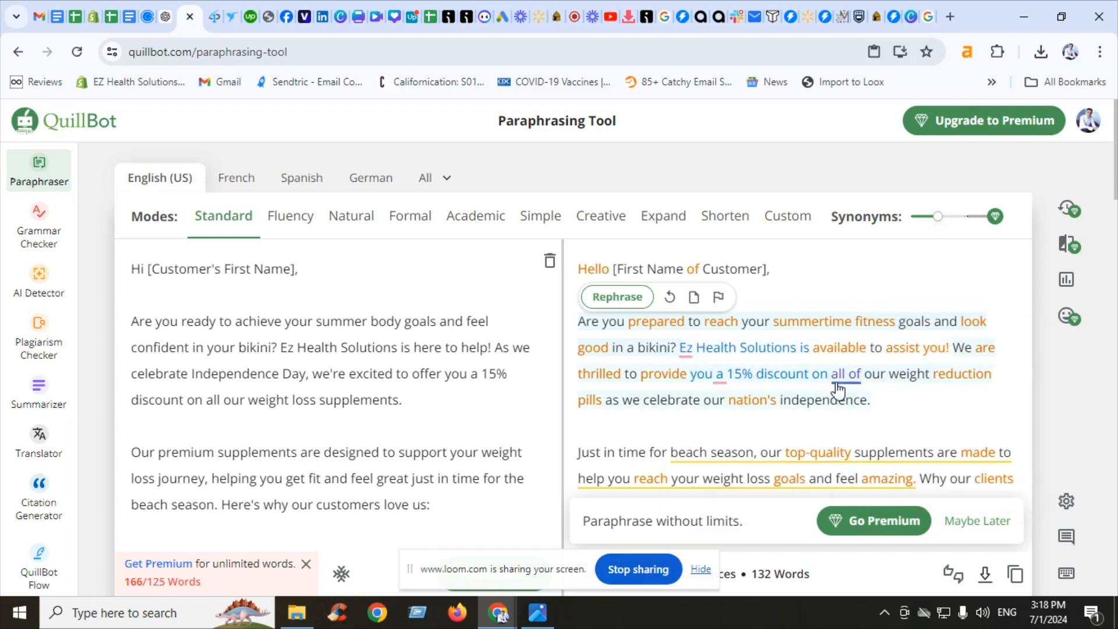
Reword the discount clause in the paraphrase to 'provide you with a 15% discount'
mouse_move(838, 379)
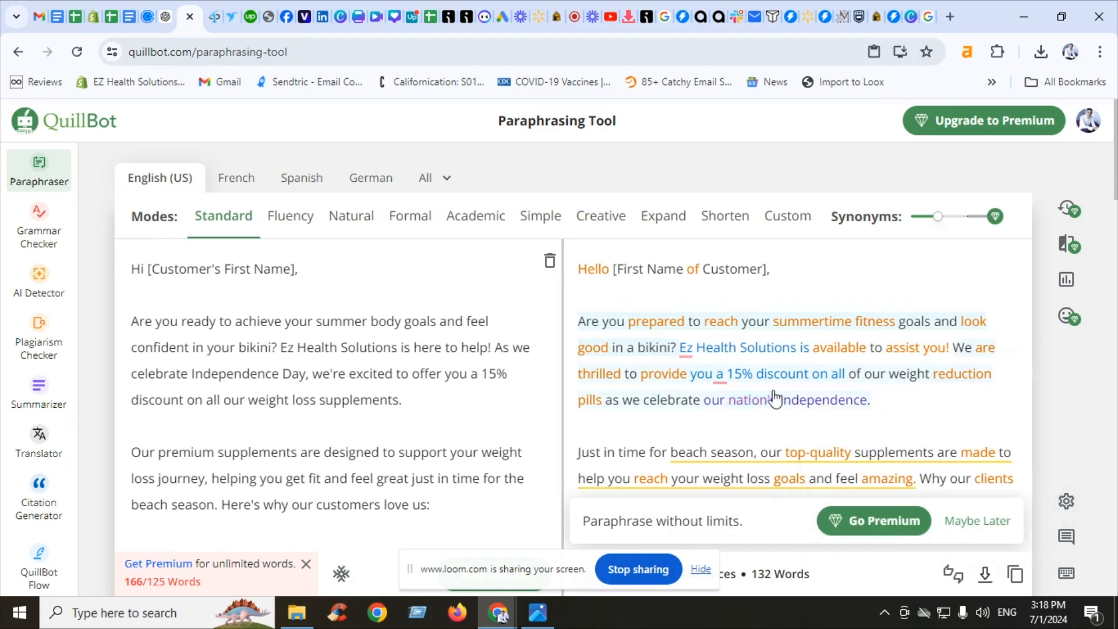
mouse_move(722, 385)
left_click(757, 427)
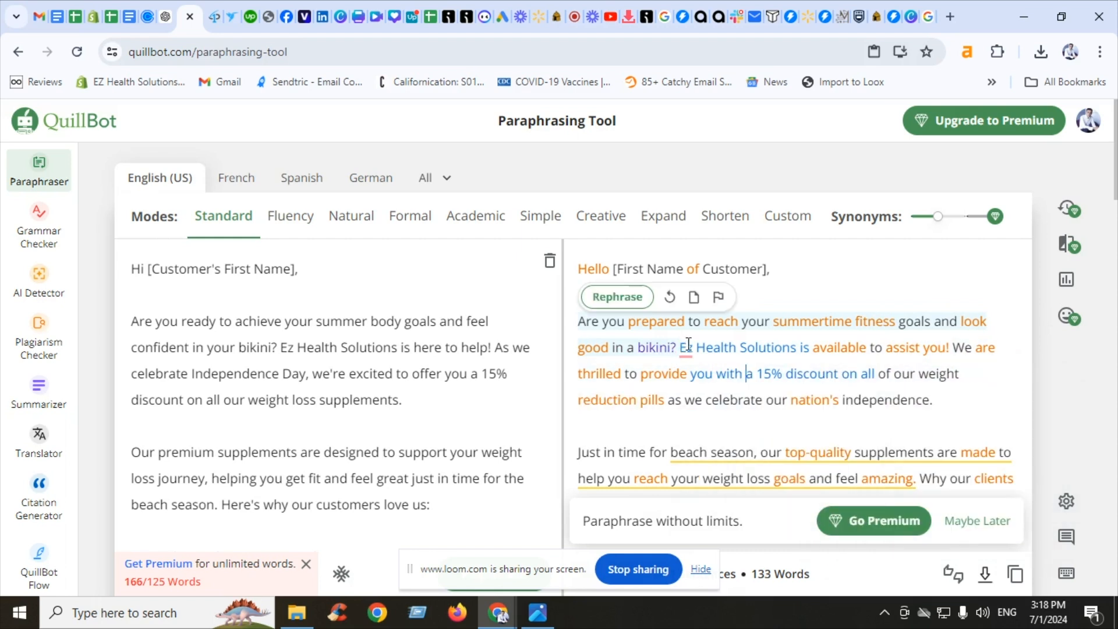
mouse_move(689, 351)
left_click(980, 409)
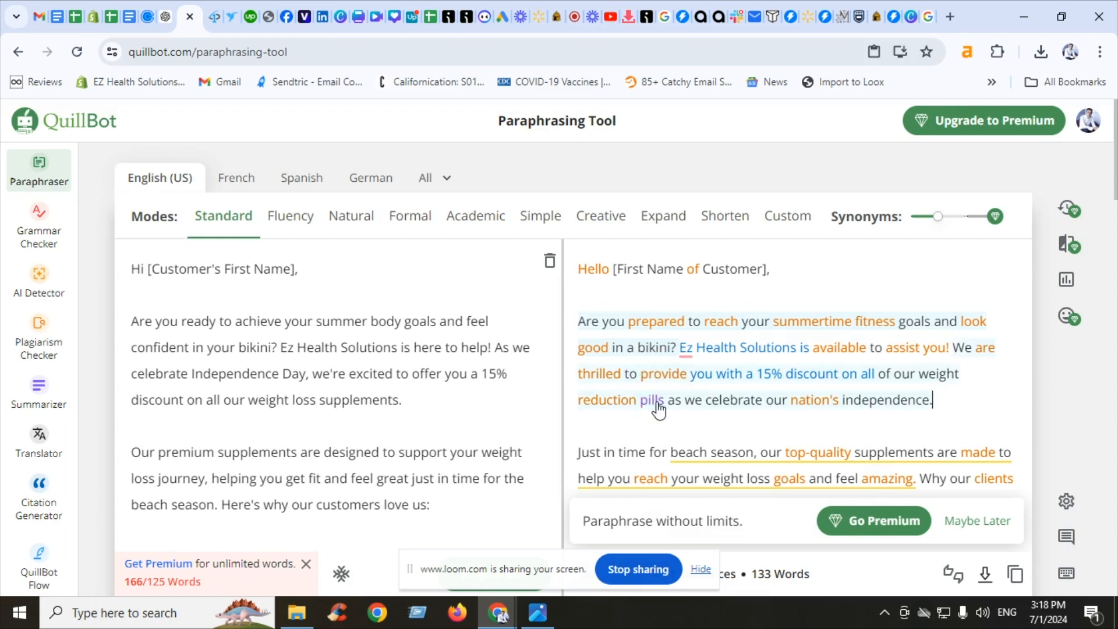
Browse synonym suggestions for words in the paraphrased beach-season sentence
left_click(815, 460)
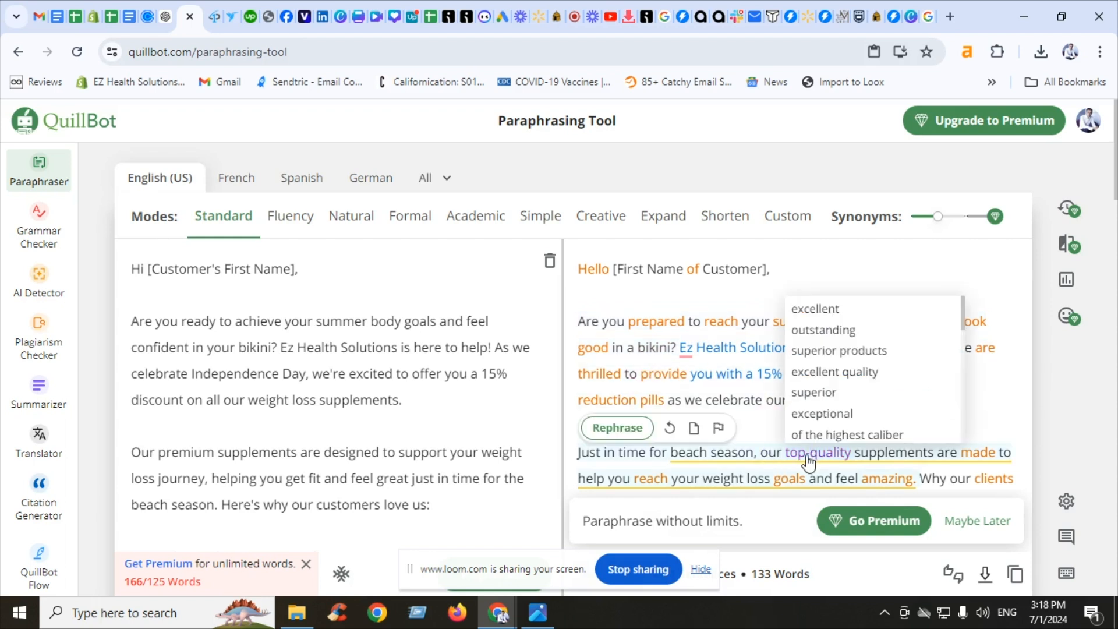
left_click(684, 464)
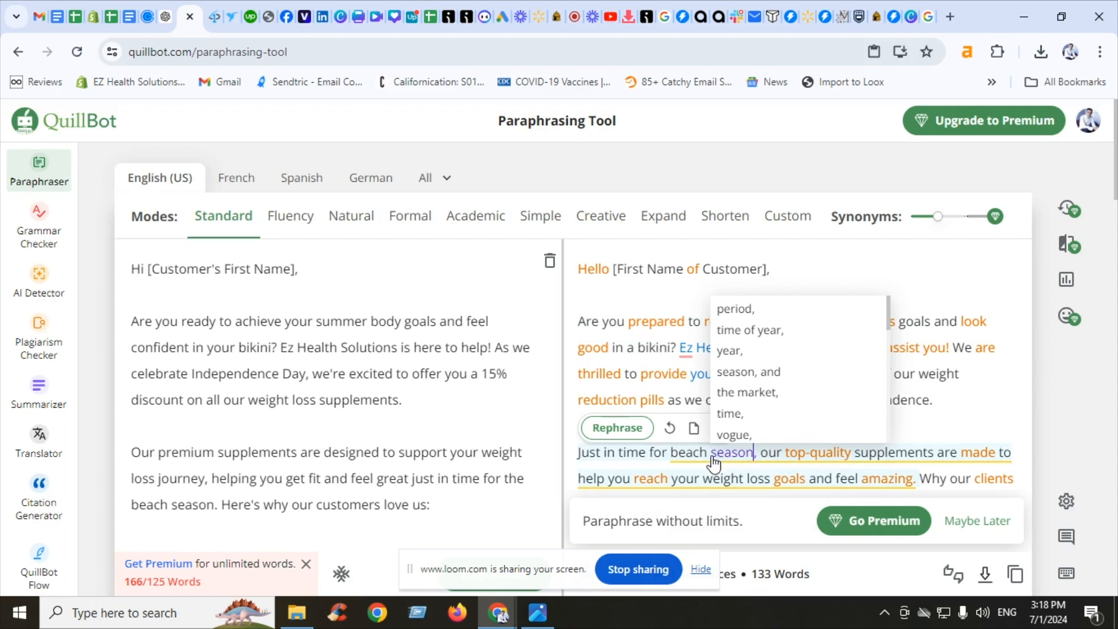
left_click(693, 464)
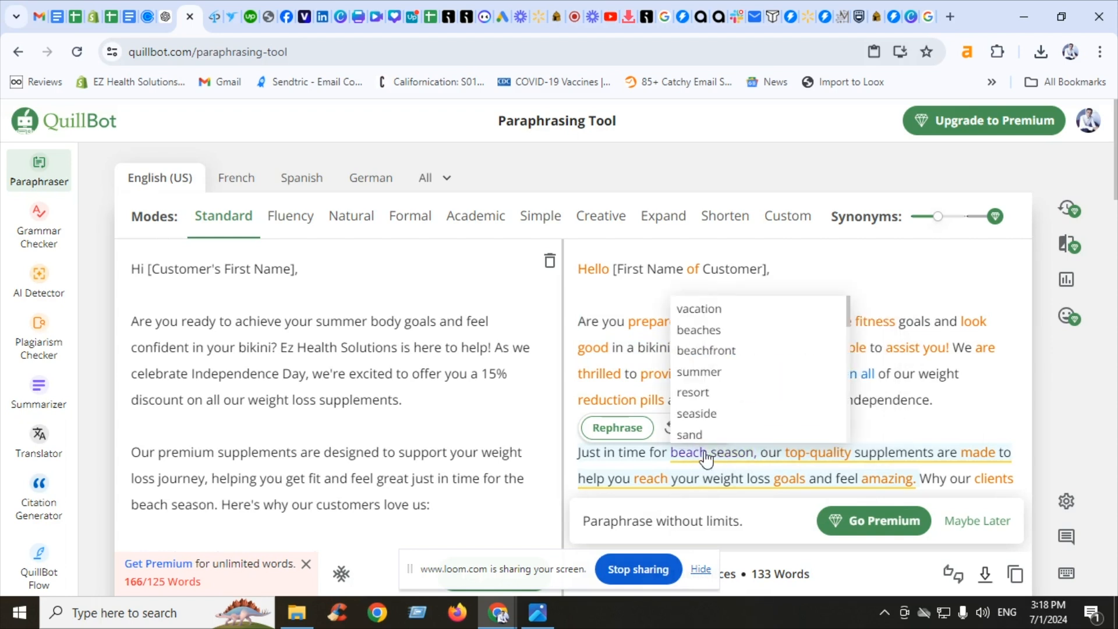
left_click(982, 463)
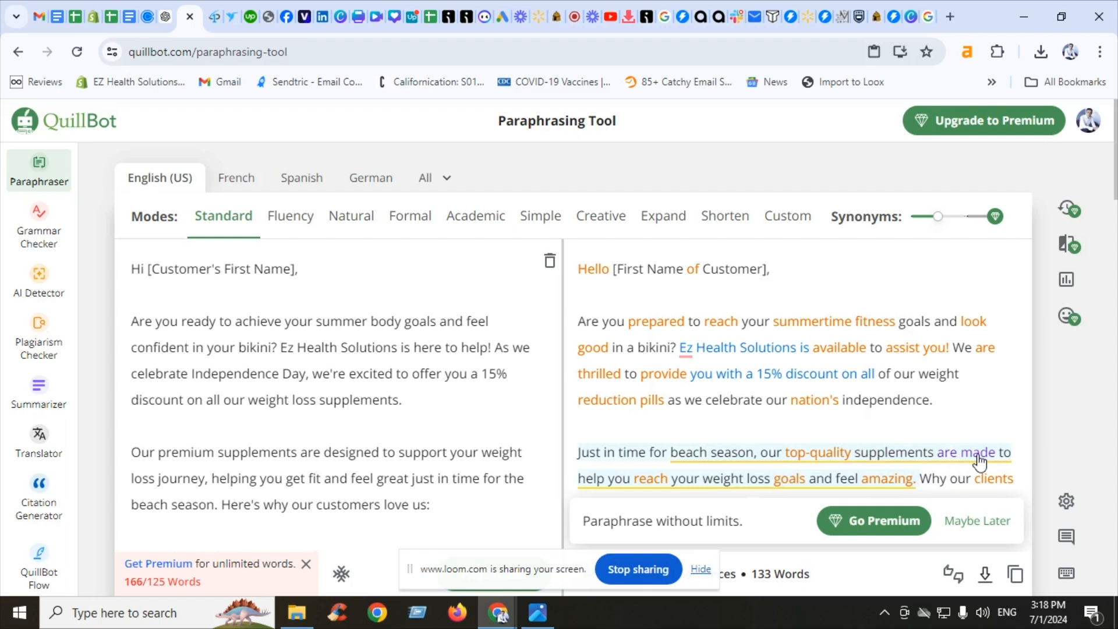
left_click(979, 460)
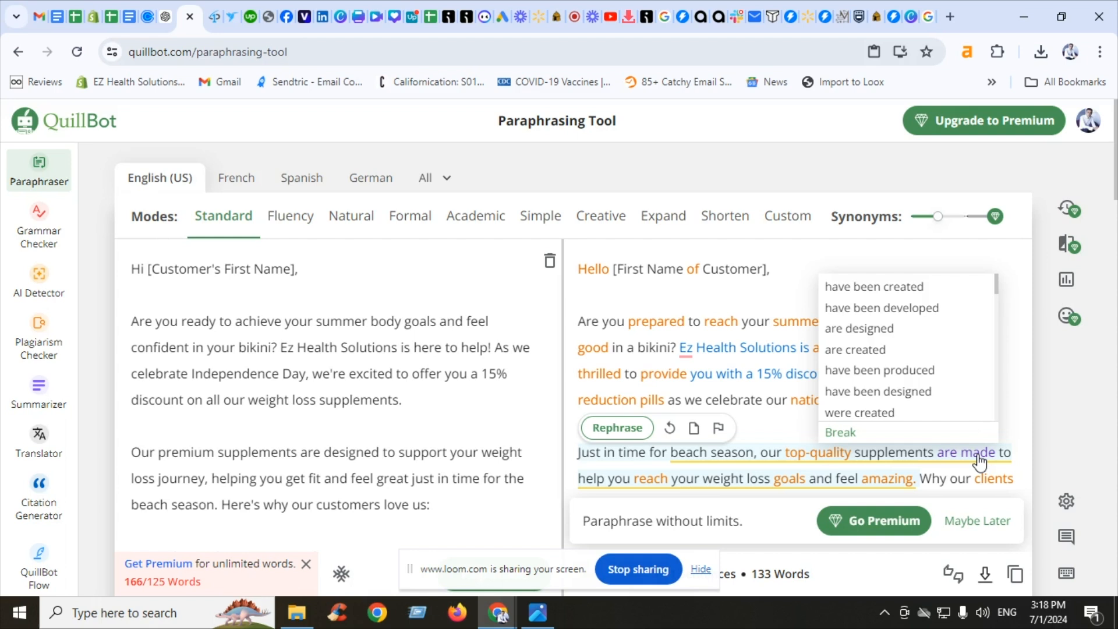
left_click(1017, 284)
Replace 'safe, and effective' with 'secure, and efficient' in the paraphrased Natural components line
left_click_drag(1116, 168, 1116, 213)
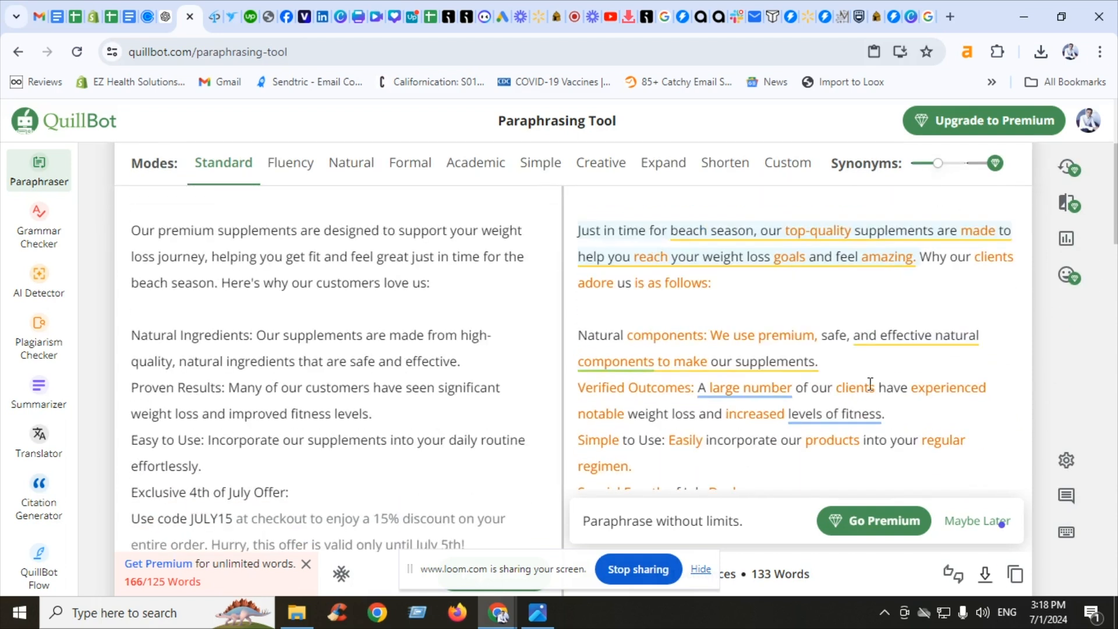
left_click(905, 343)
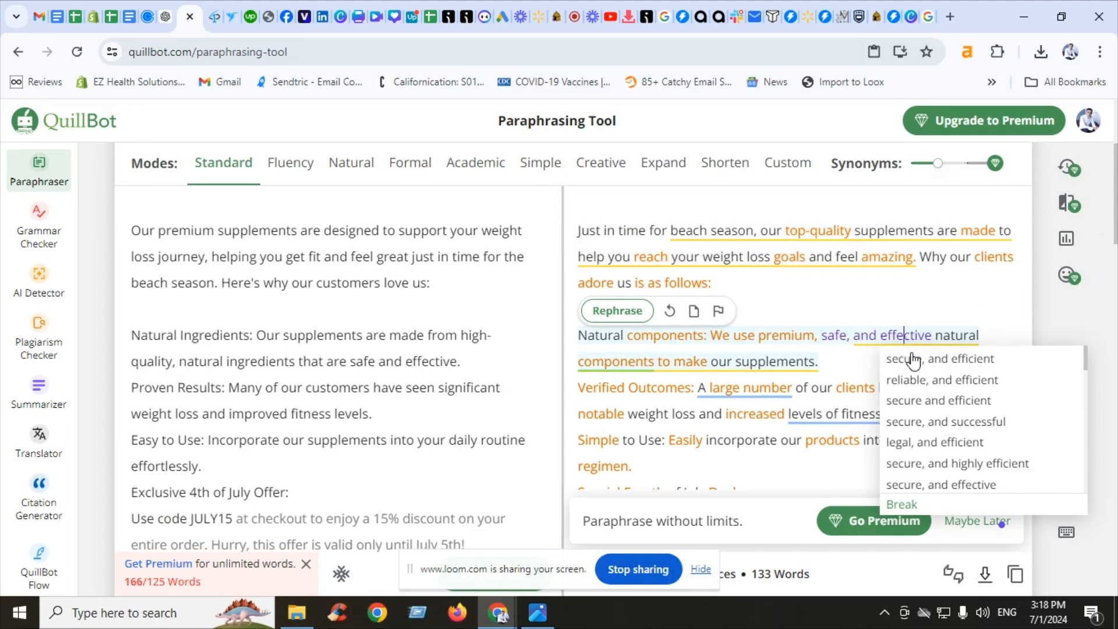
left_click(912, 359)
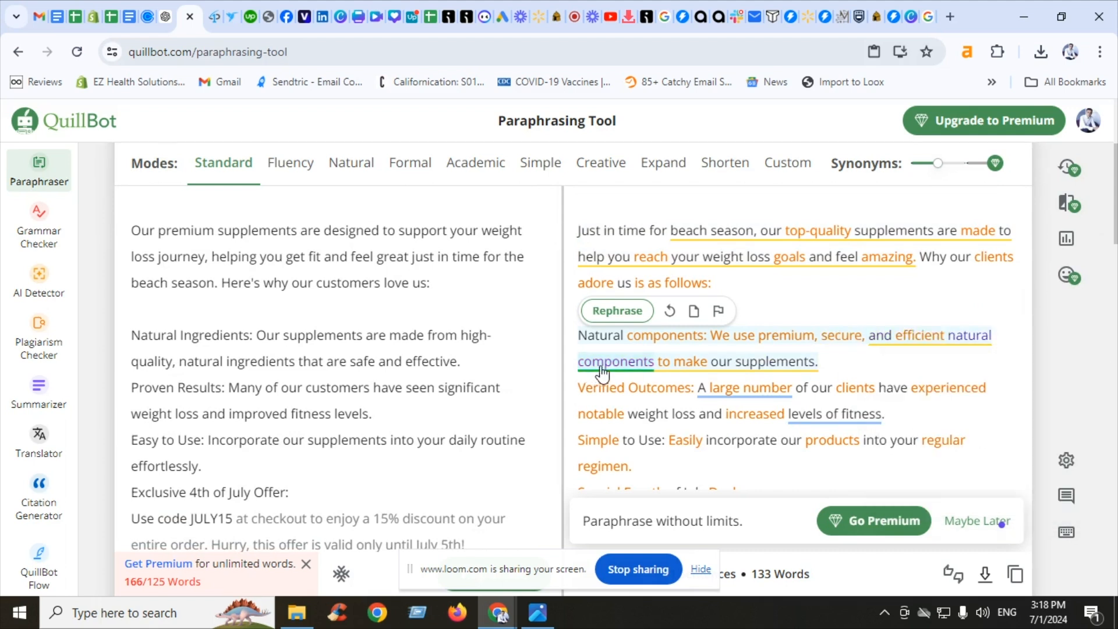
mouse_move(606, 370)
left_click(702, 441)
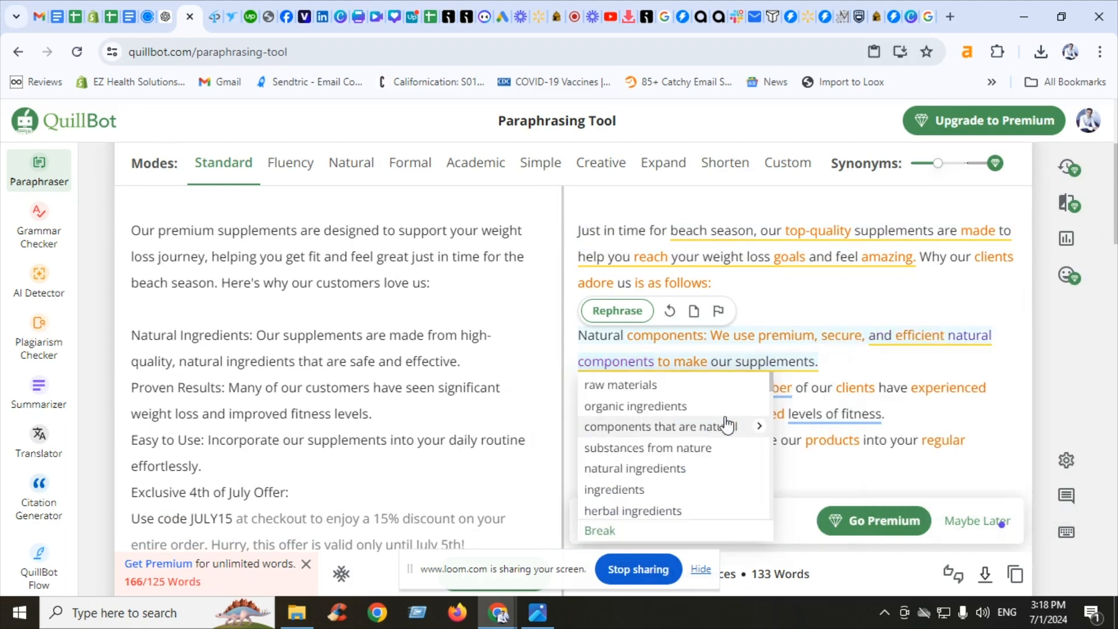
left_click(867, 354)
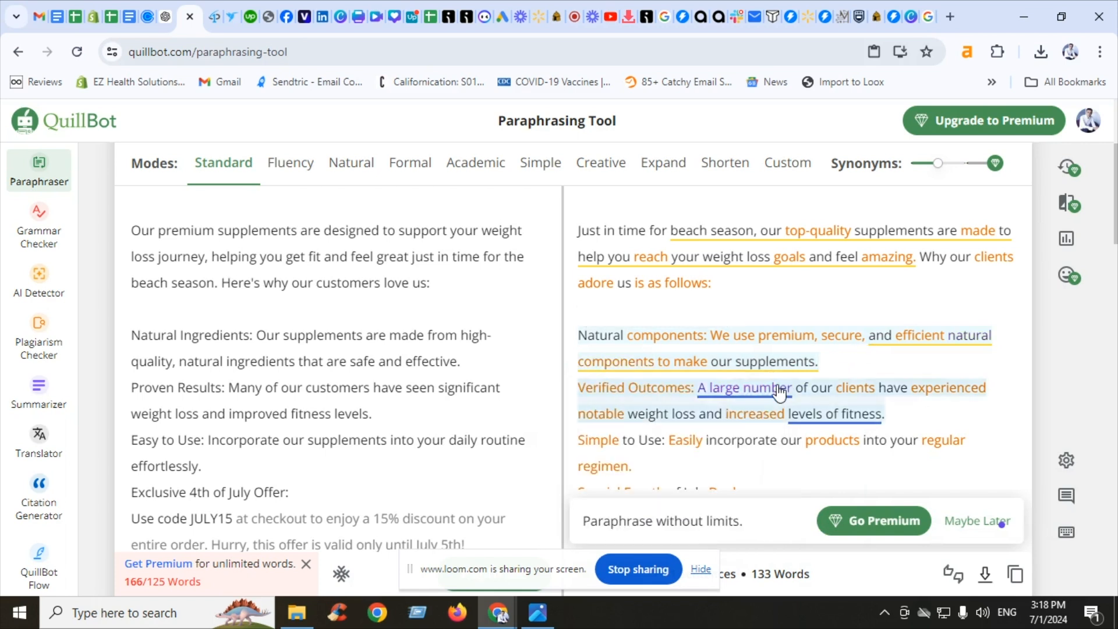
Accept the spelling suggestion changing the promo code to 'JULY 15' in the paraphrased offer line
mouse_move(779, 386)
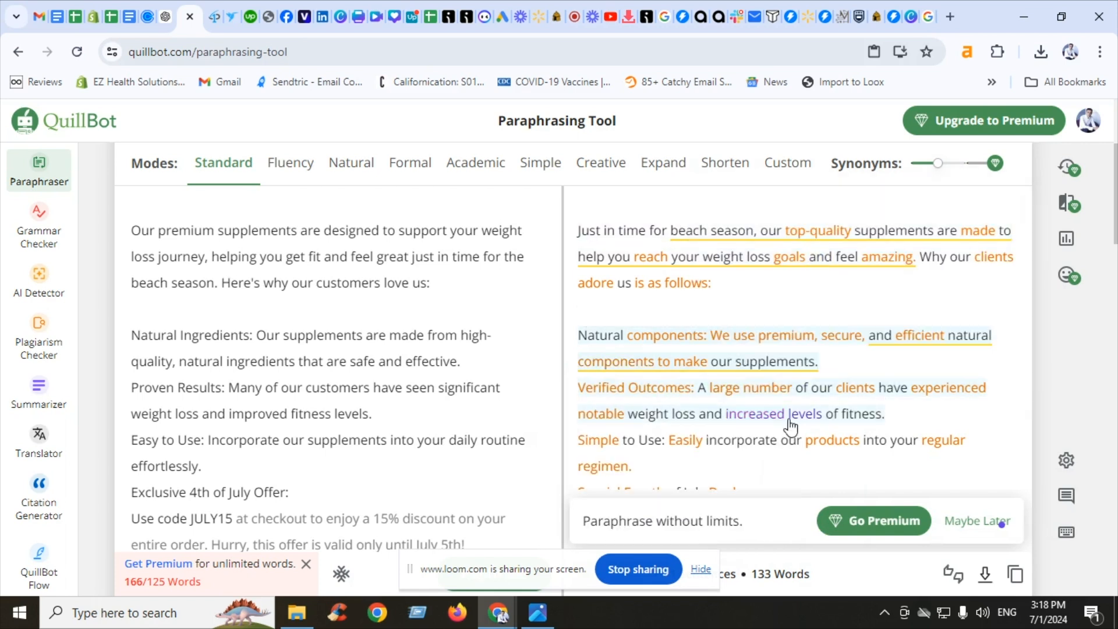
scroll(930, 386, "down", 2)
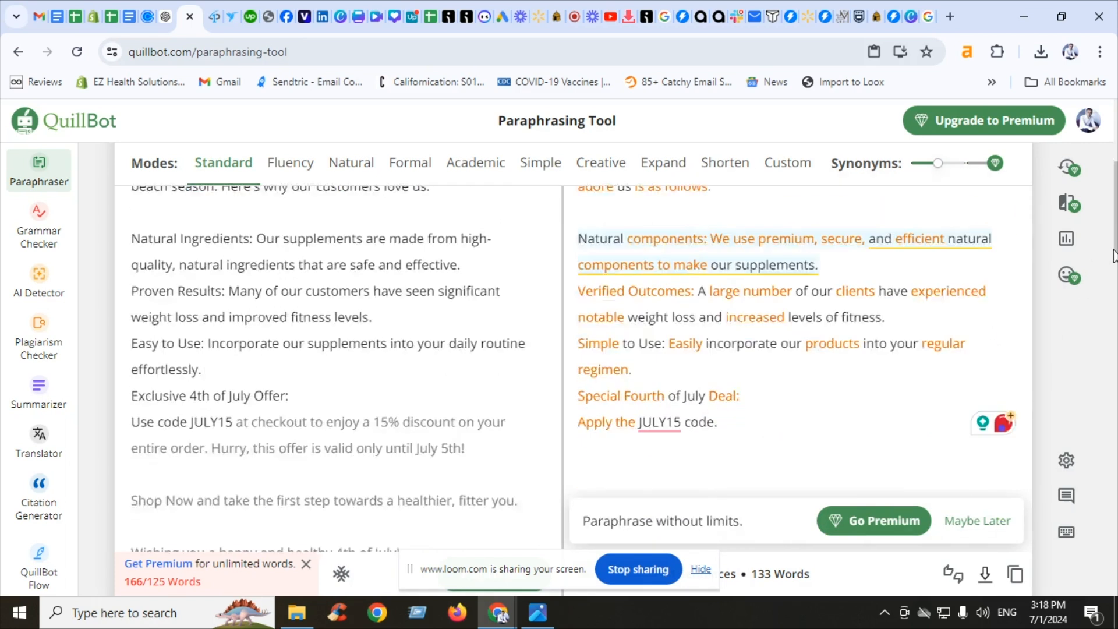
mouse_move(654, 441)
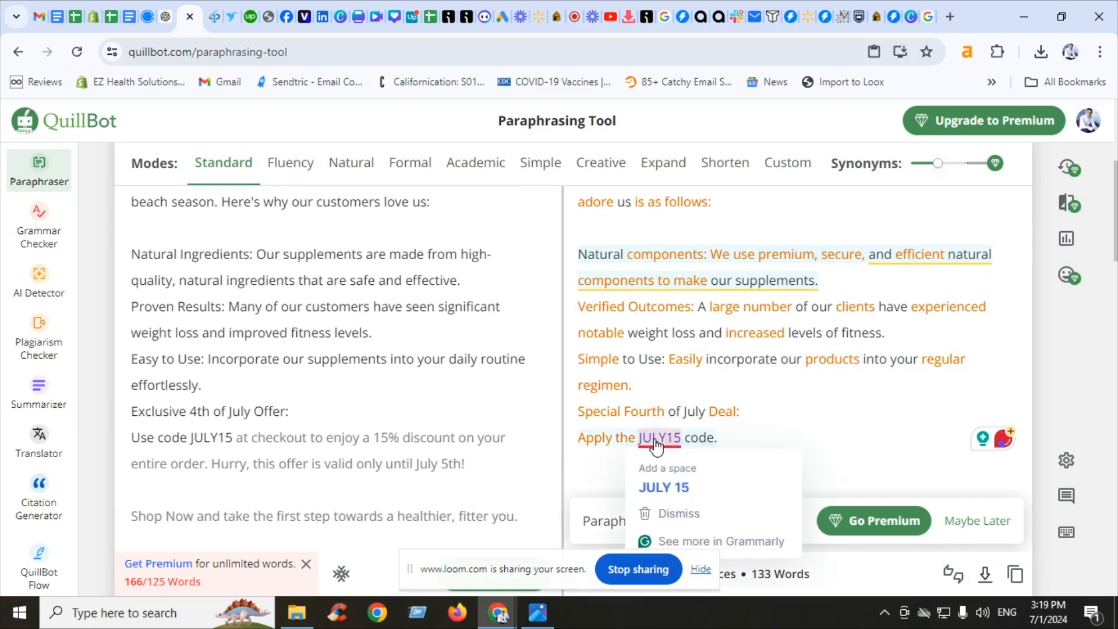
left_click(658, 484)
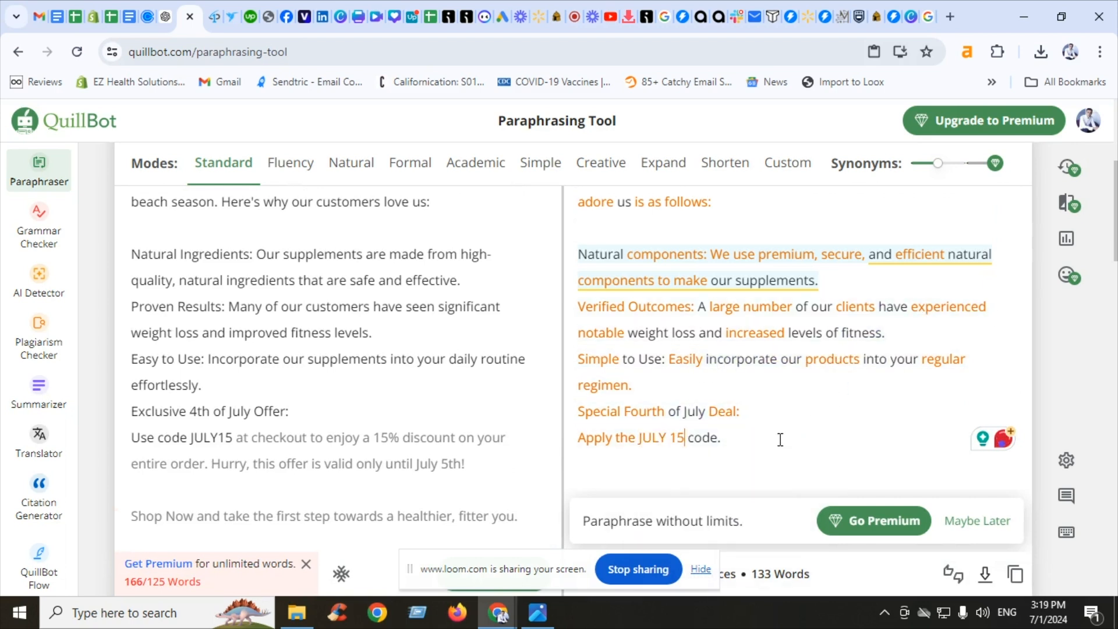
Scroll through the finished paraphrase, then switch to the Omnisend campaigns list
left_click(751, 410)
scroll(914, 313, "down", 4)
scroll(914, 313, "up", 3)
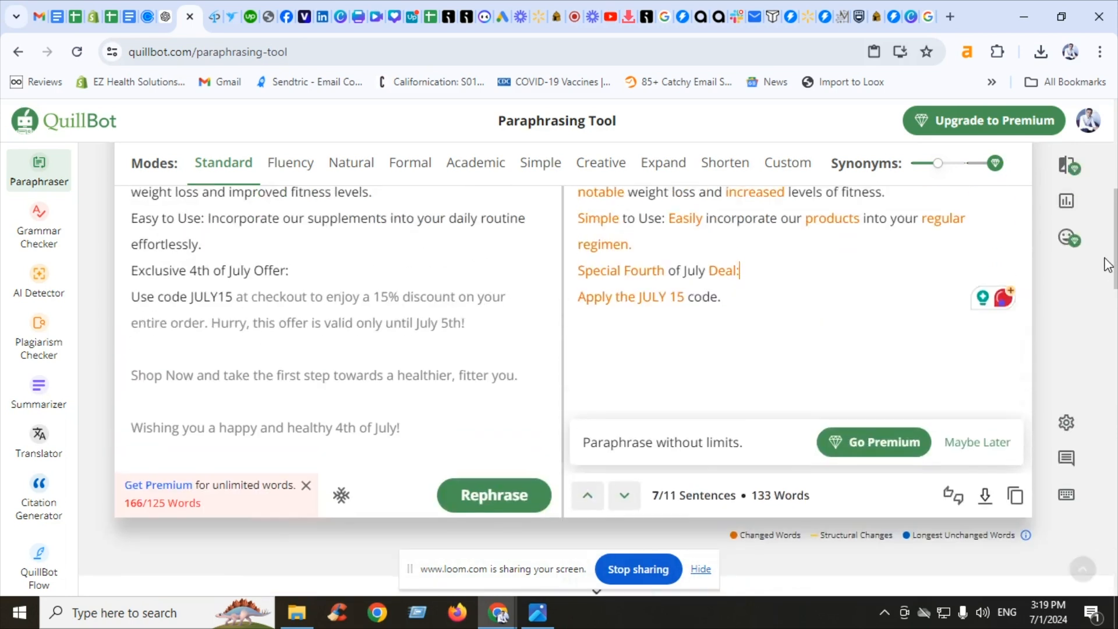
left_click(897, 319)
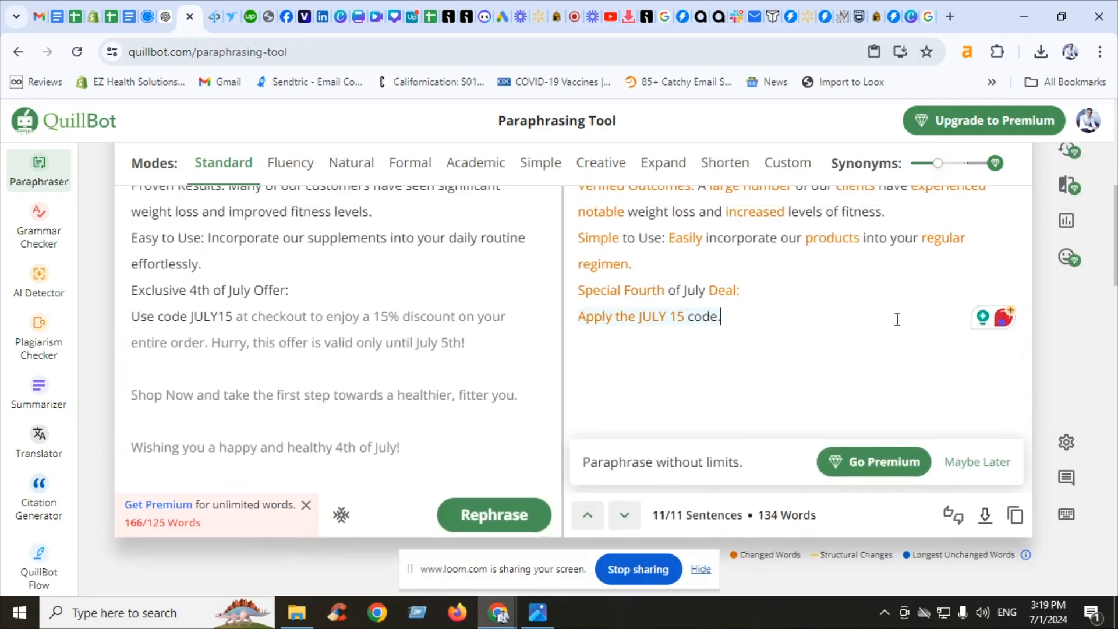
scroll(795, 429, "up", 5)
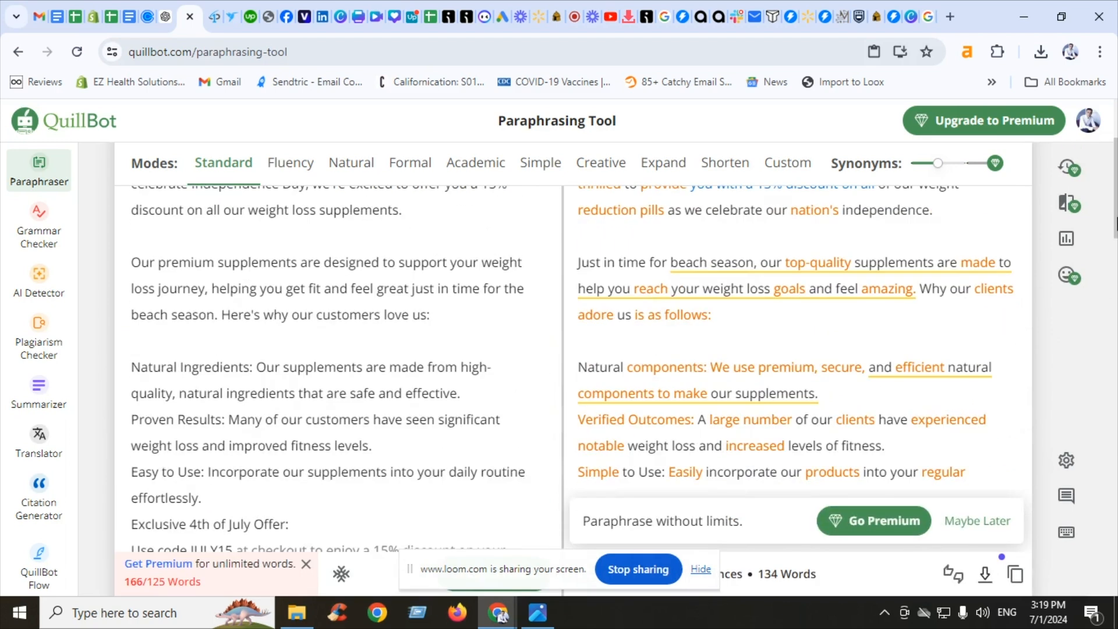
scroll(807, 395, "up", 3)
right_click(1064, 393)
left_click_drag(1113, 153, 1113, 242)
left_click_drag(738, 309, 605, 312)
left_click(449, 16)
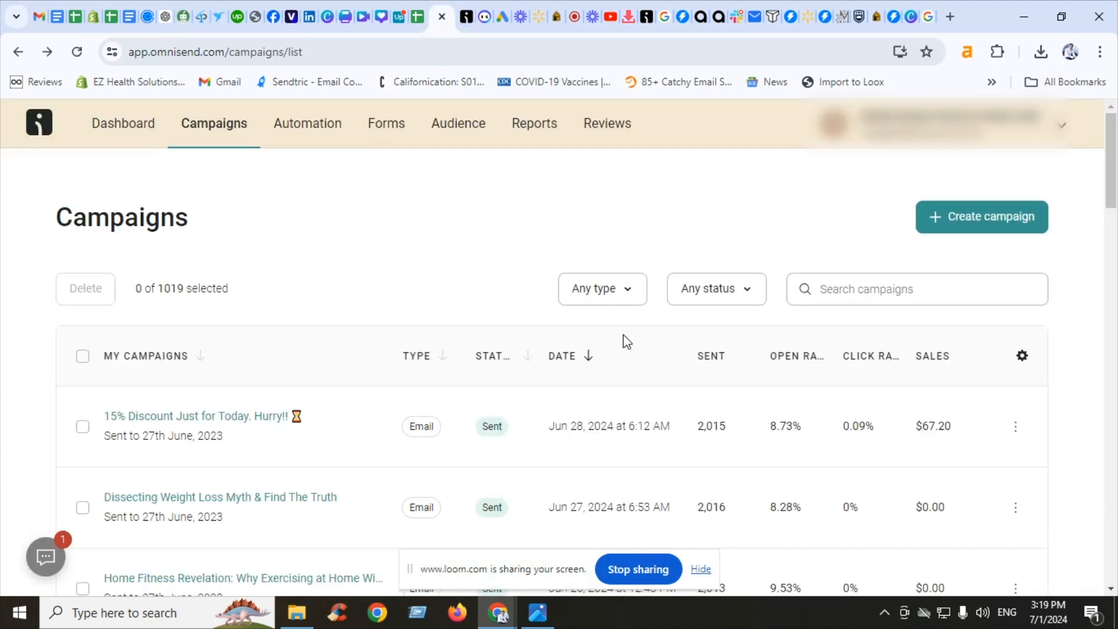
Create a new regular email campaign
left_click(943, 216)
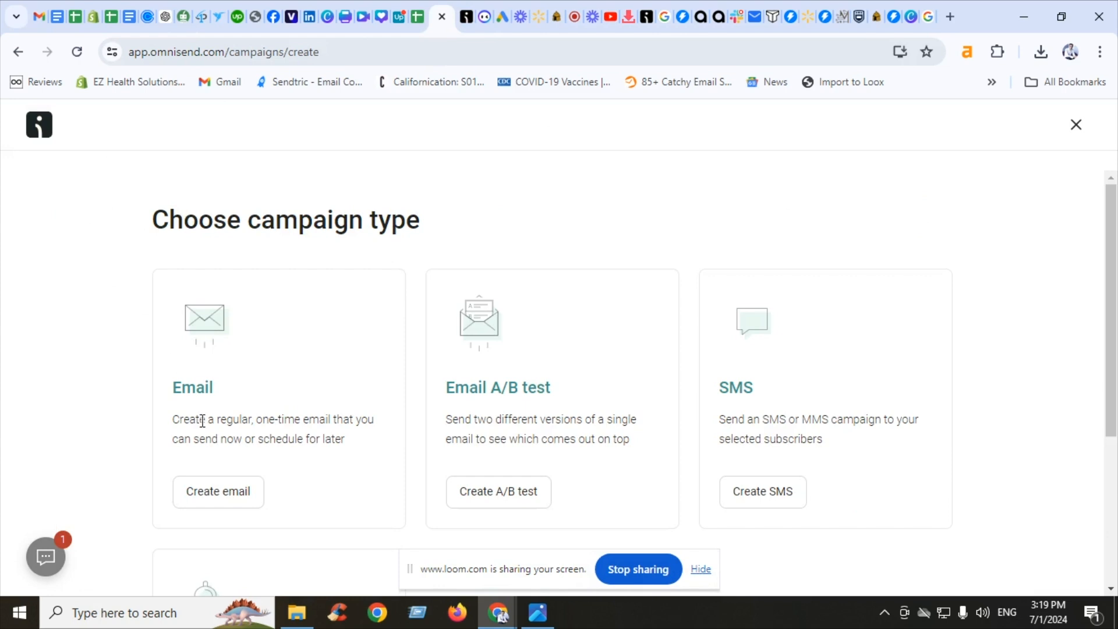
left_click(204, 494)
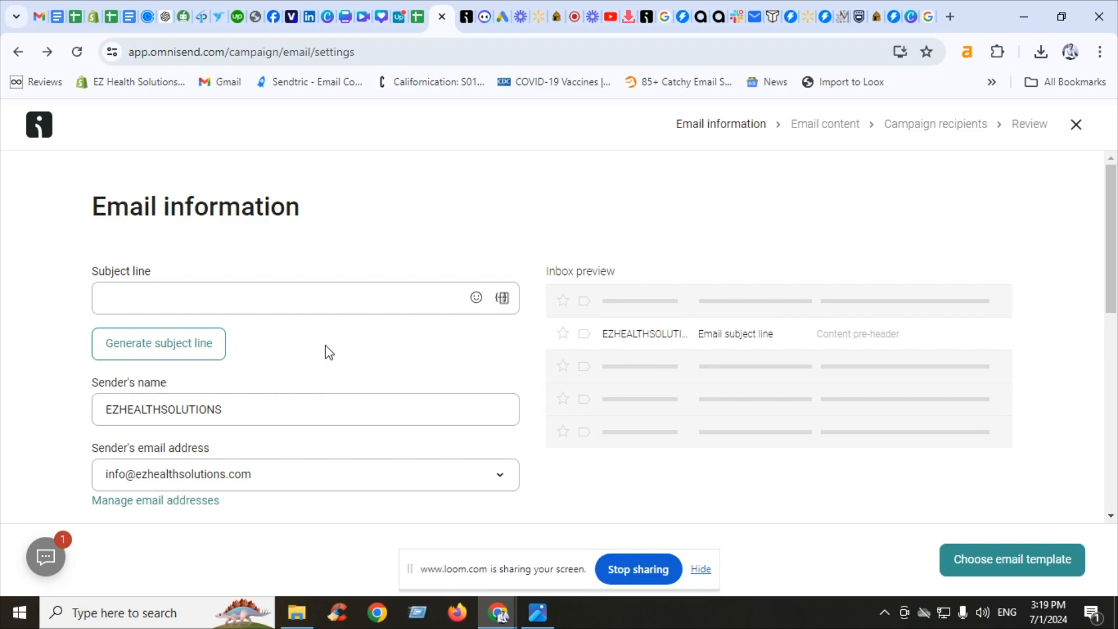
scroll(1112, 336, "down", 3)
scroll(1115, 336, "up", 3)
Copy the first ChatGPT subject line, 'Get Summer Ready with Ez Health Solutions – 15% Off for 4th of July!', into the campaign's subject line
left_click(165, 16)
left_click(691, 291)
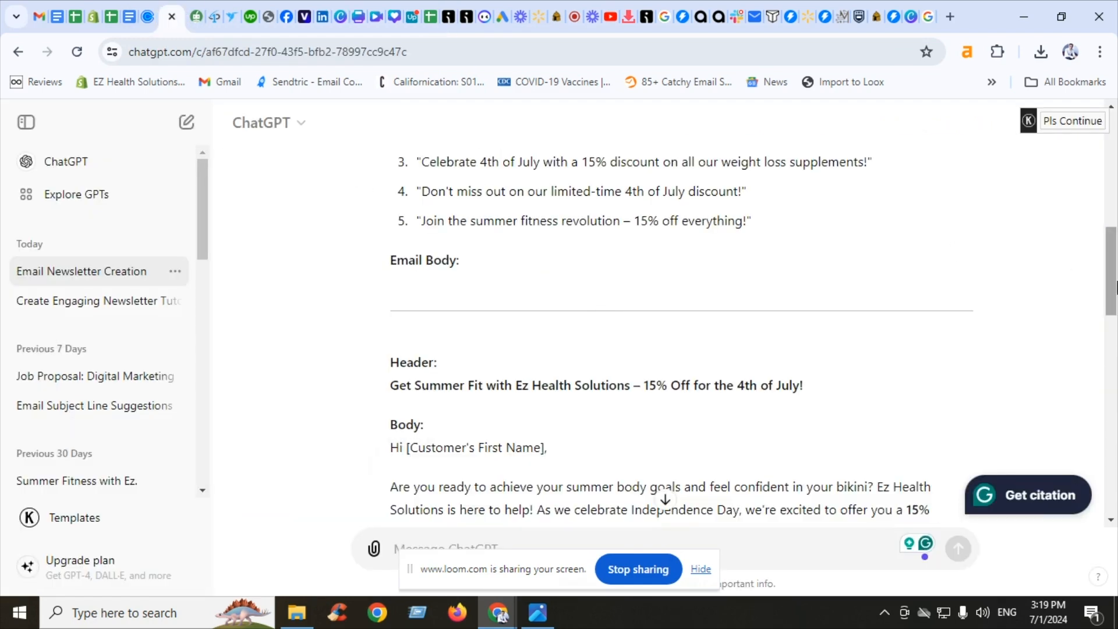
scroll(734, 298, "up", 7)
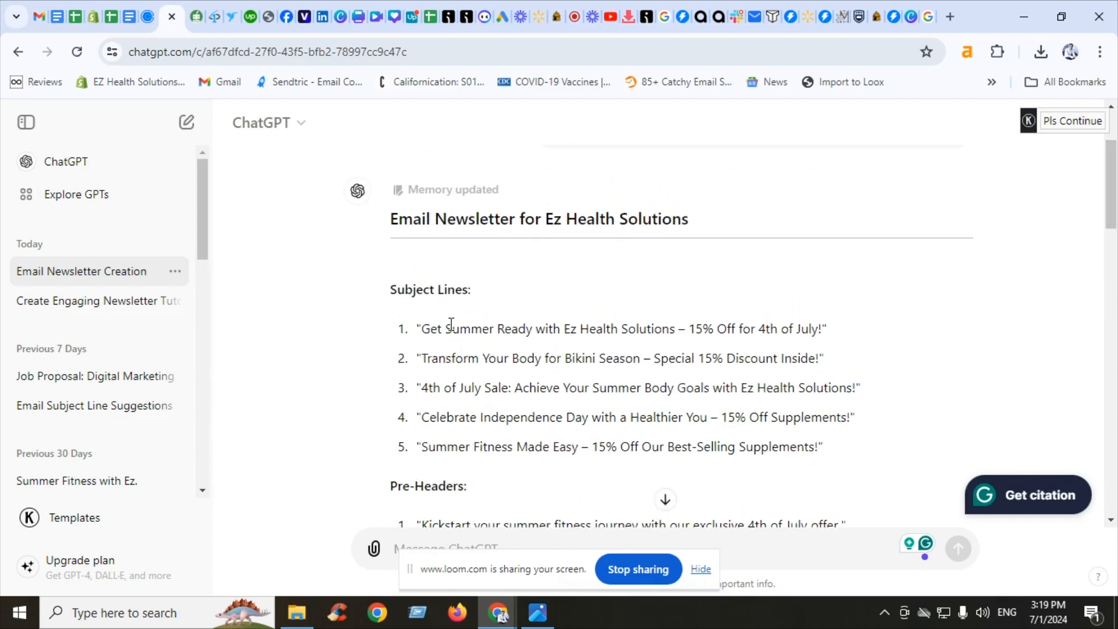
left_click_drag(423, 329, 821, 329)
key("ctrl+c")
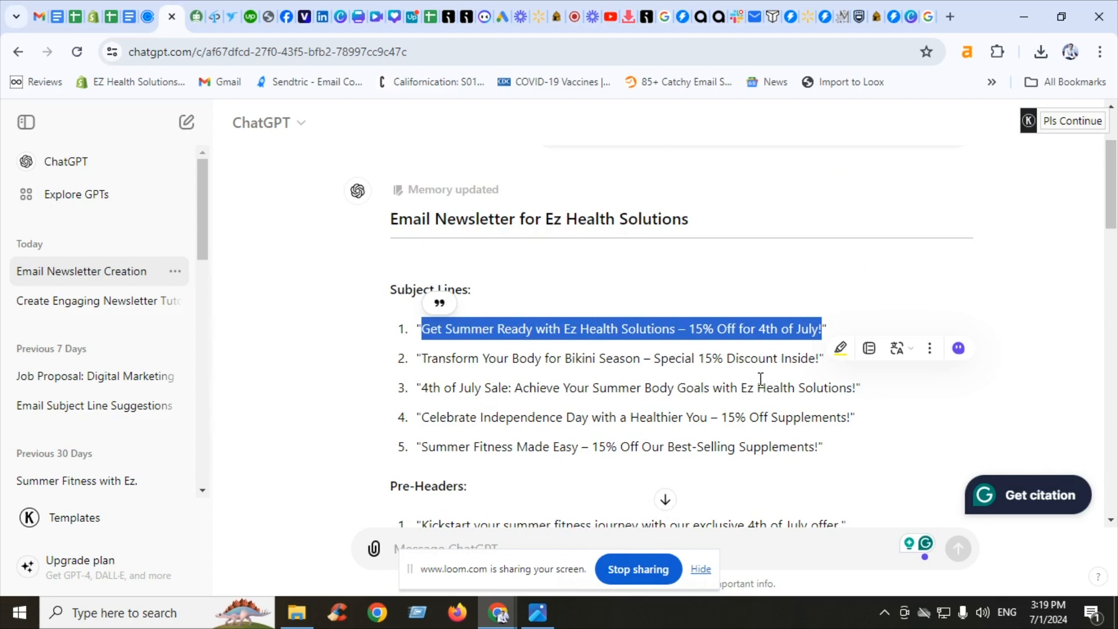
left_click(448, 16)
left_click(337, 300)
key("ctrl+v")
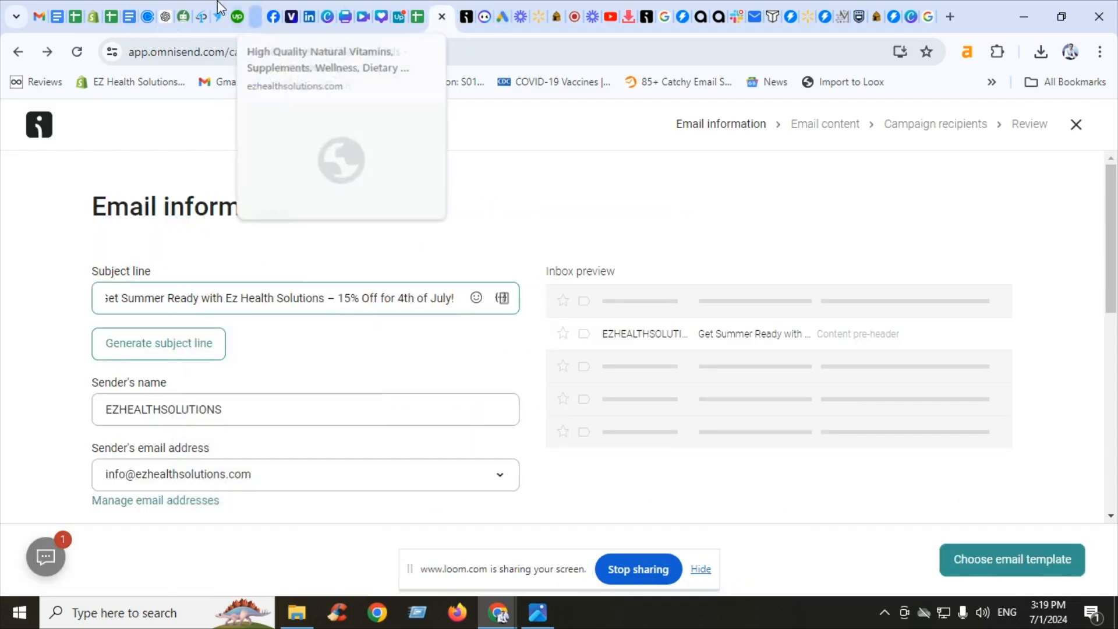
Copy the third ChatGPT pre-header, 'Celebrate 4th of July with a 15% discount on all our weight loss supplements!', into the Preheader field
left_click(169, 8)
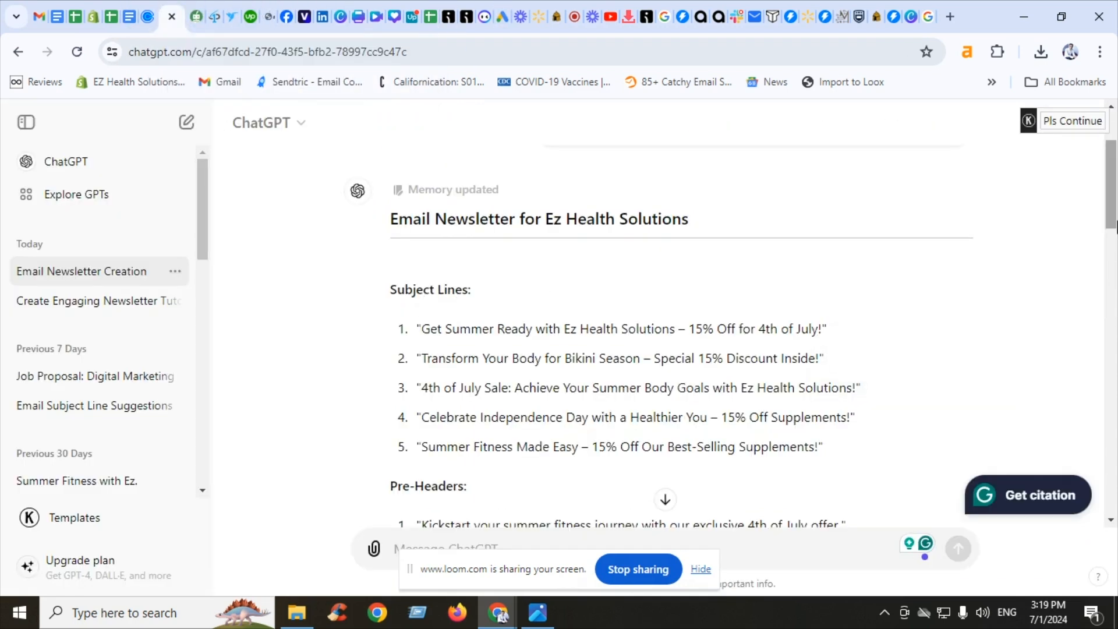
left_click_drag(1110, 243, 1110, 266)
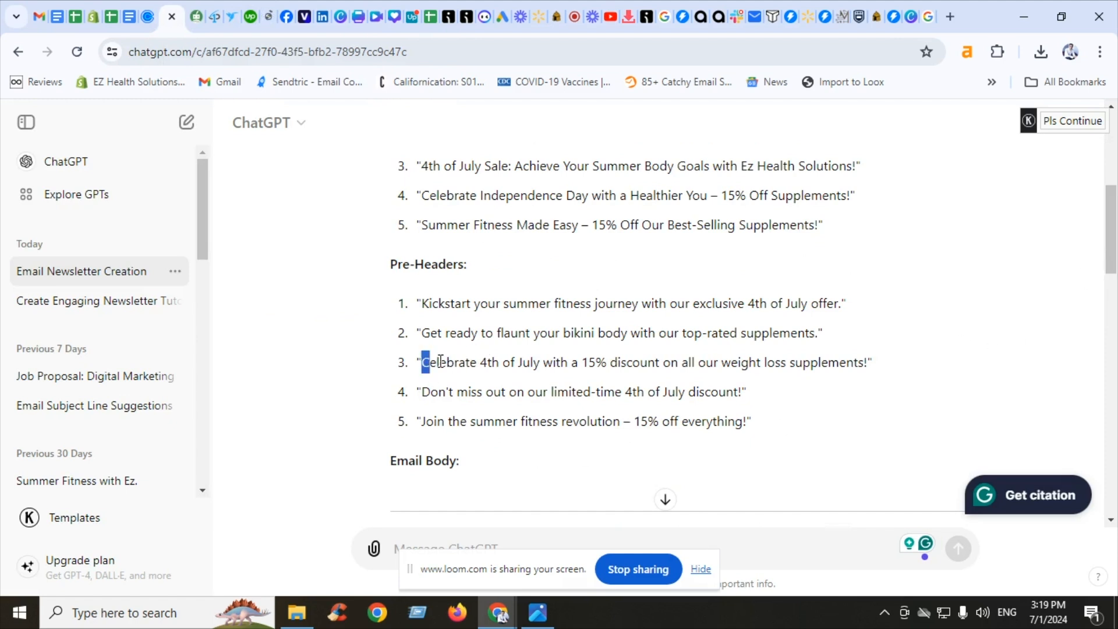
left_click_drag(421, 362, 871, 362)
key("ctrl+c")
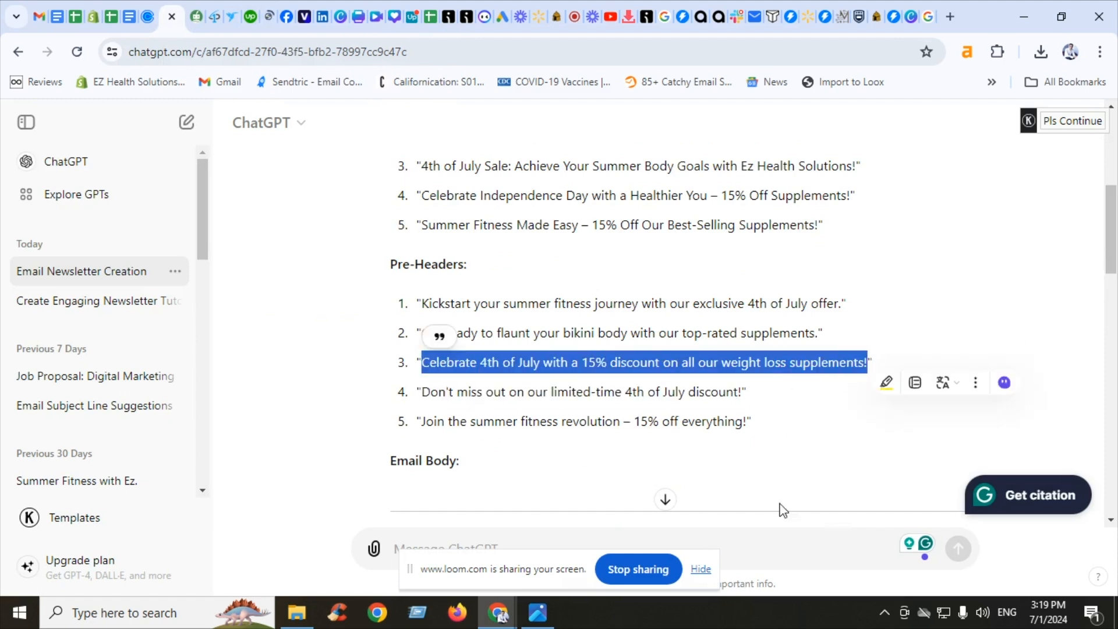
left_click(446, 7)
scroll(290, 398, "down", 3)
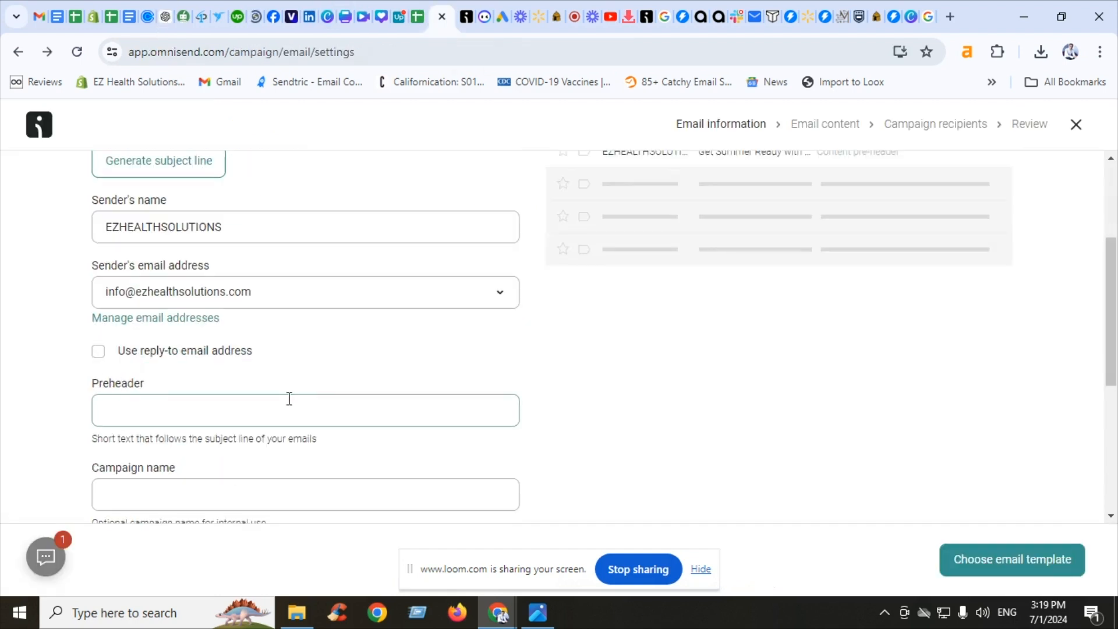
left_click(290, 399)
key("ctrl+v")
Copy the subject line text into the Campaign name field
scroll(977, 286, "up", 3)
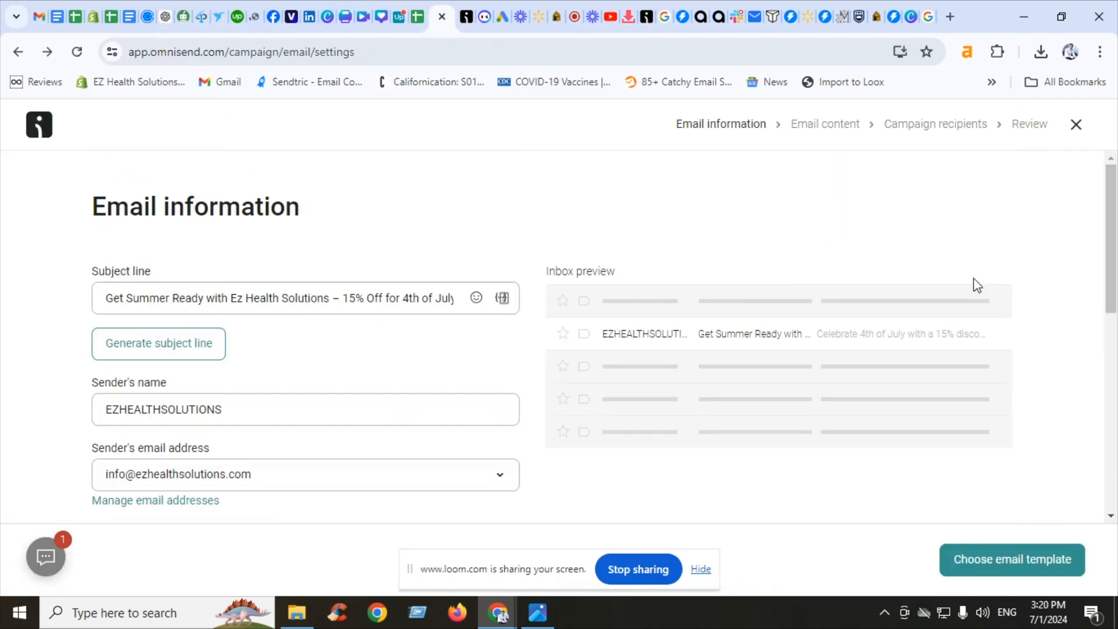
left_click(227, 283)
key("ctrl+a")
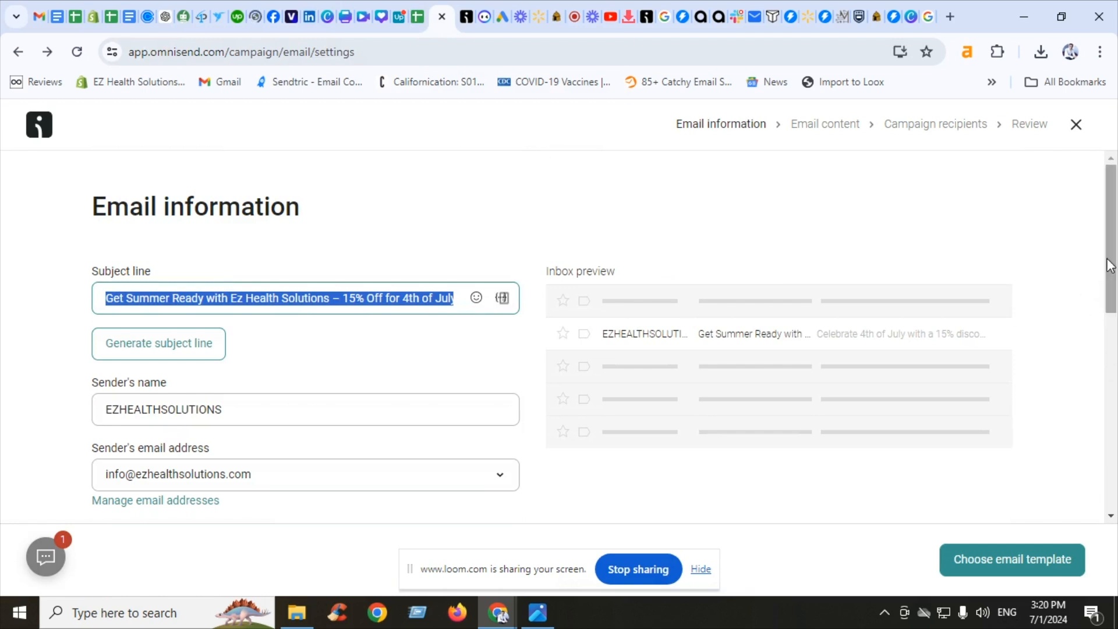
scroll(388, 283, "down", 4)
left_click(318, 435)
type("Get Summer Ready with Ez Health Solutions – 15% Off for 4th of July!")
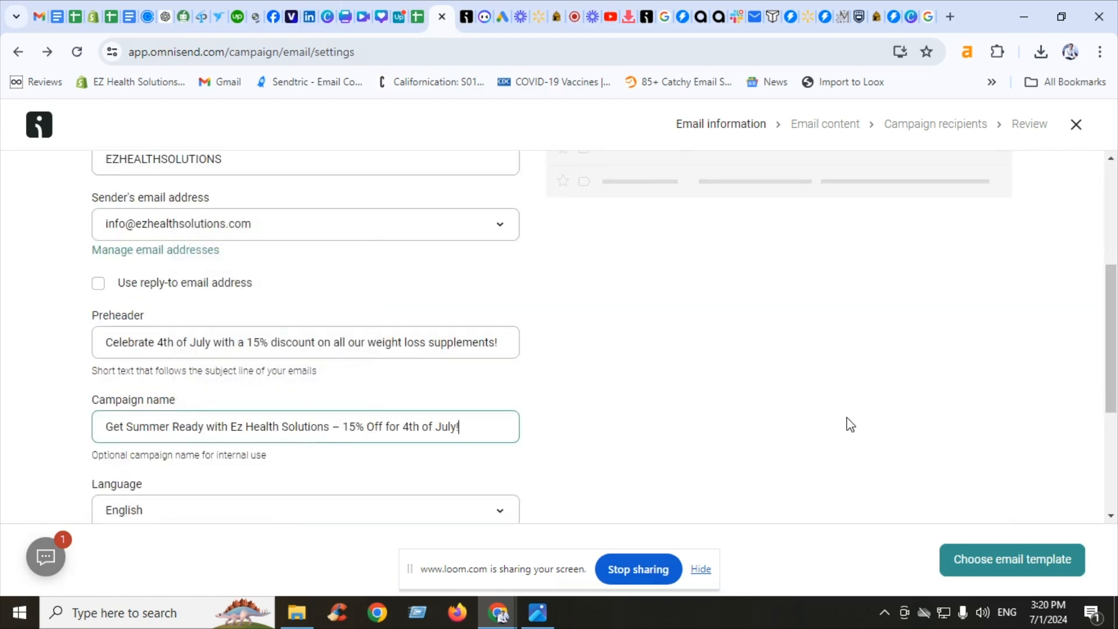
Continue to template selection and filter templates by the Holiday & Celebration type Independence day
left_click(1042, 559)
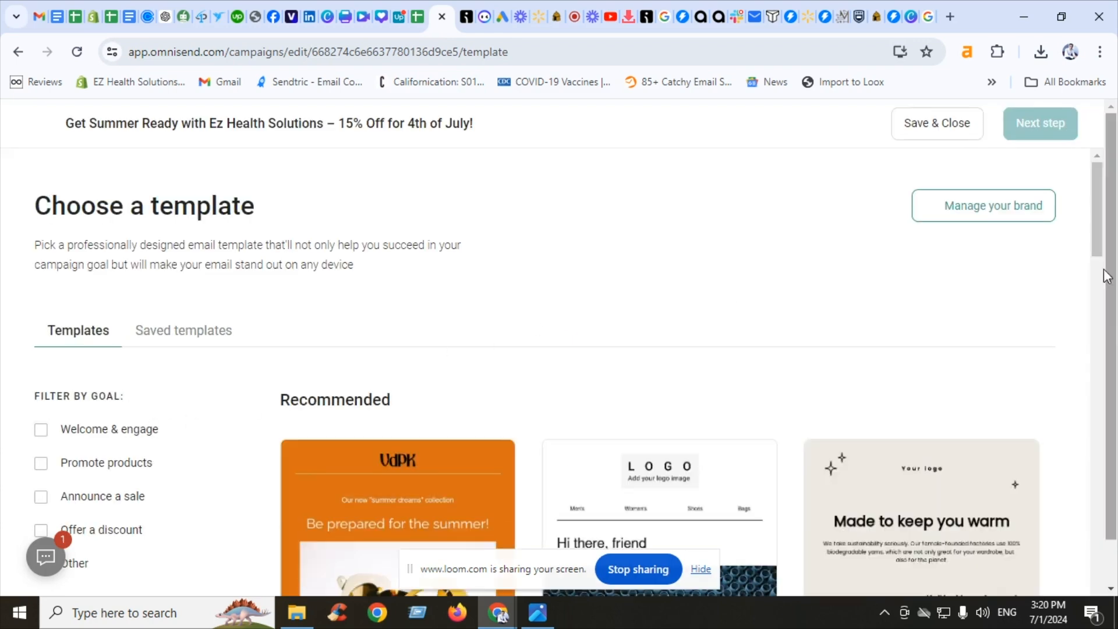
left_click_drag(1108, 237, 1104, 282)
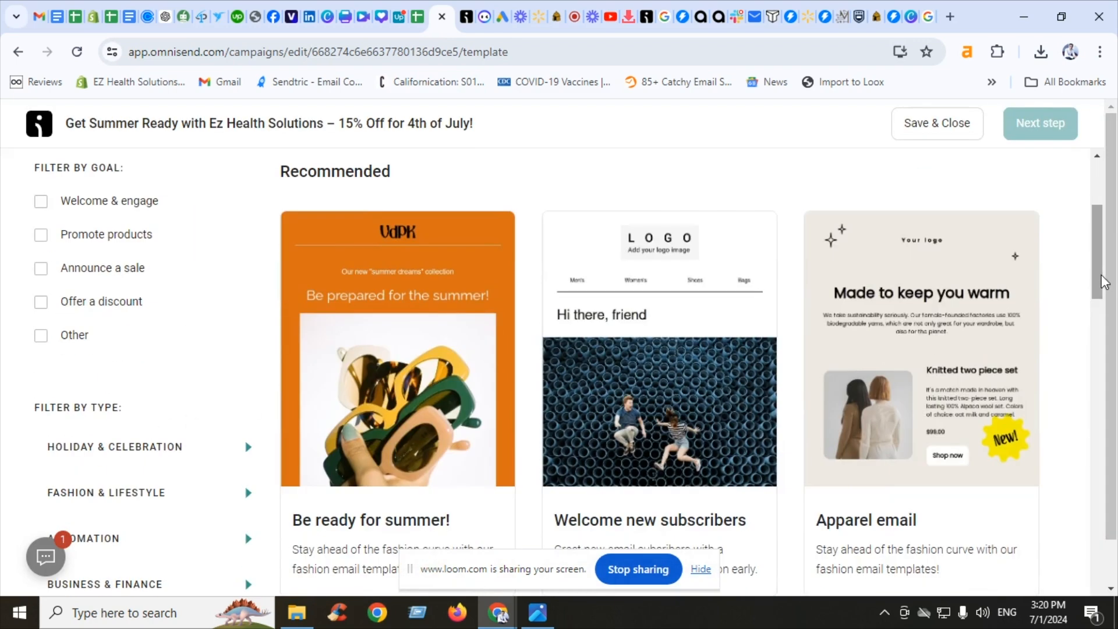
left_click(248, 447)
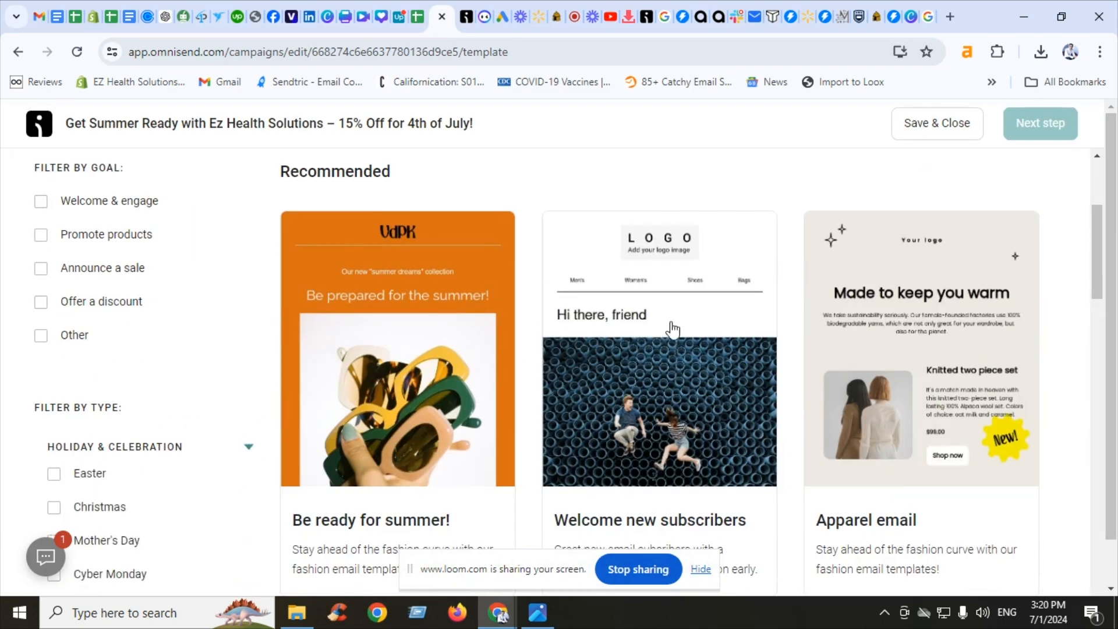
left_click_drag(1099, 262, 1098, 372)
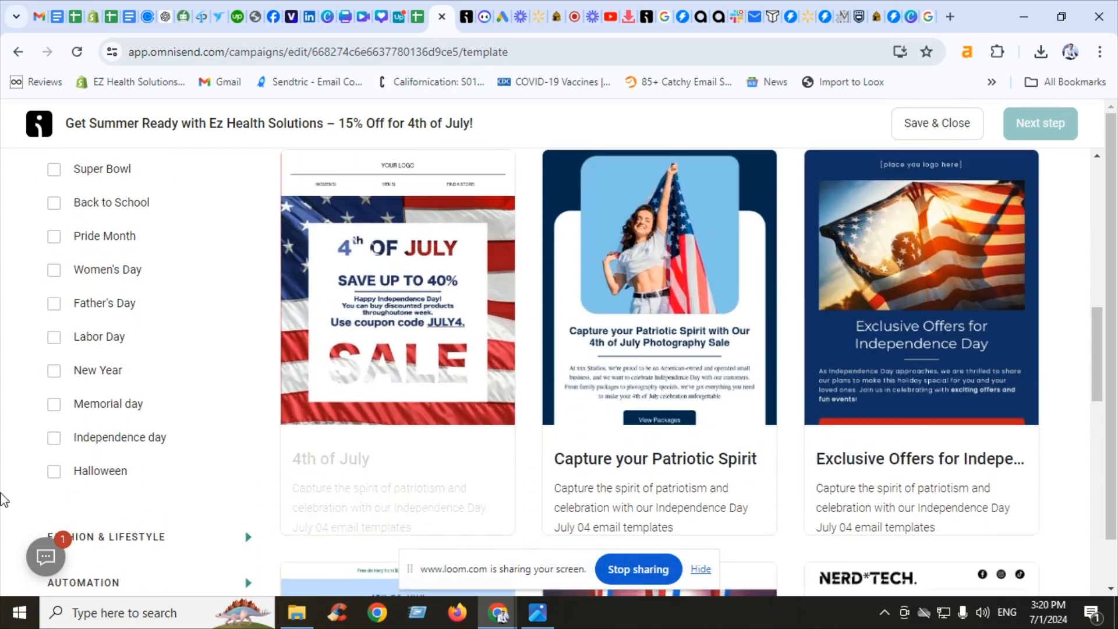
left_click(150, 443)
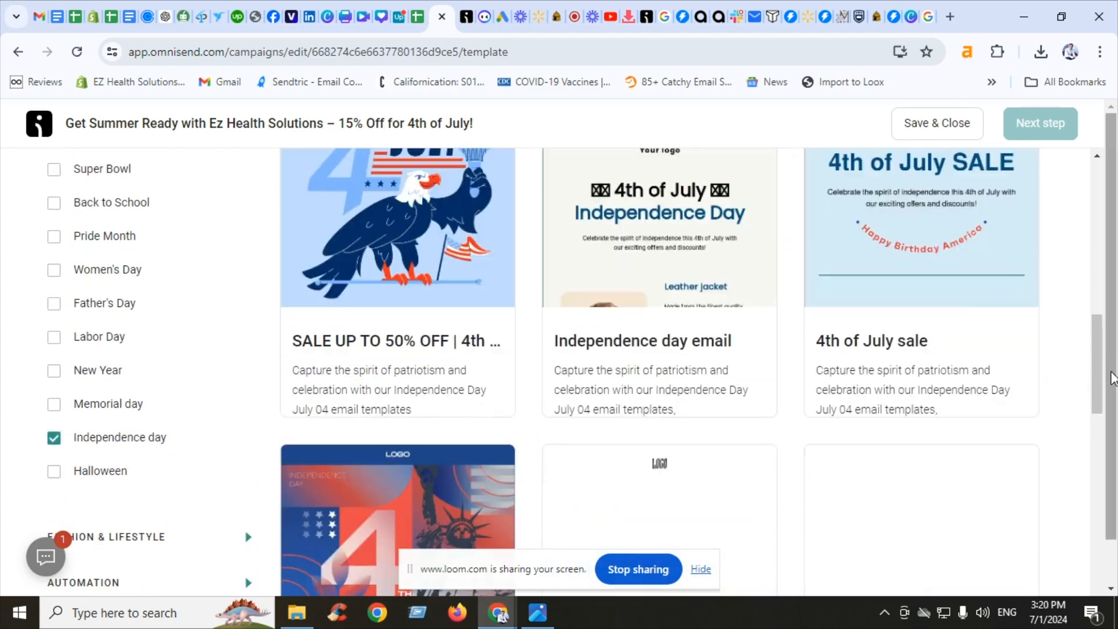
Preview the Independence Day SALE template
left_click_drag(1106, 350, 1117, 388)
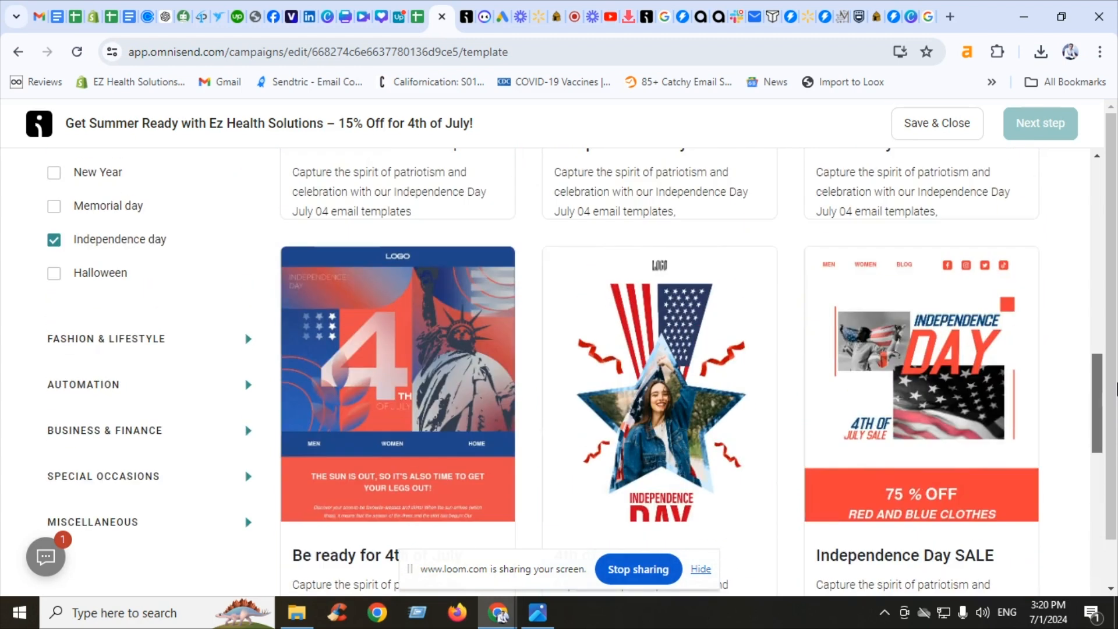
mouse_move(885, 394)
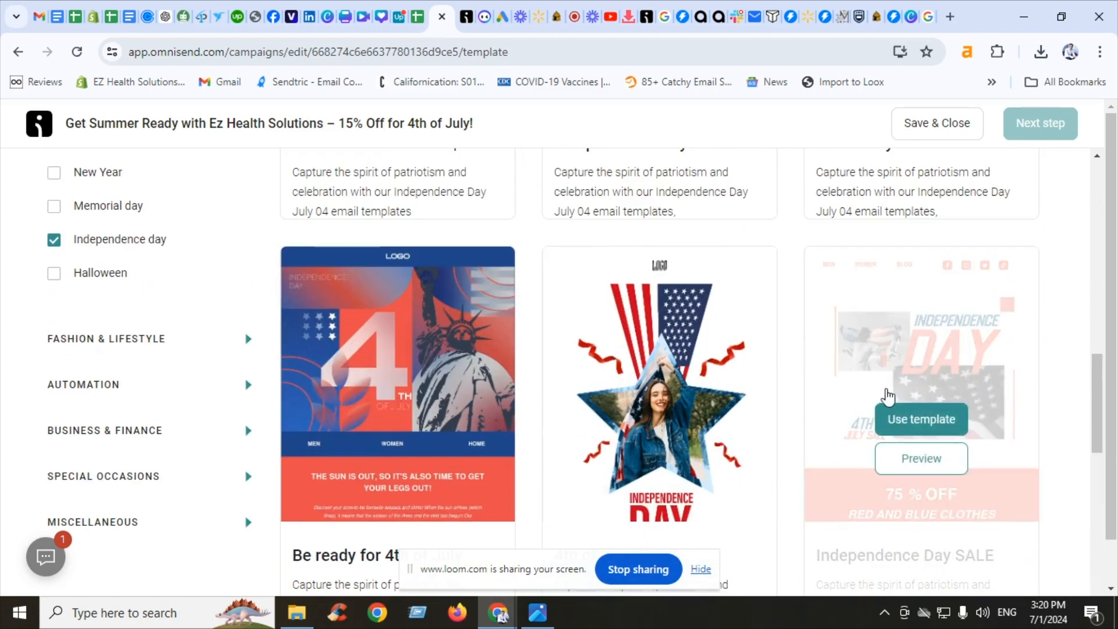
left_click(919, 460)
left_click_drag(982, 262, 972, 168)
left_click(976, 165)
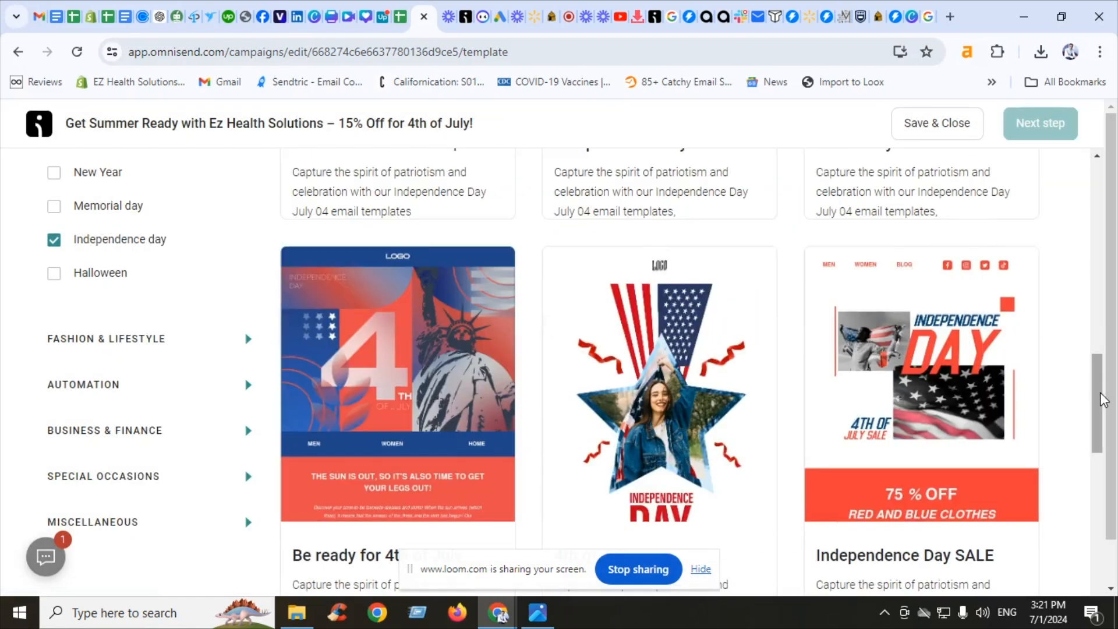
Preview the Independence day email template
left_click_drag(1102, 400, 1106, 308)
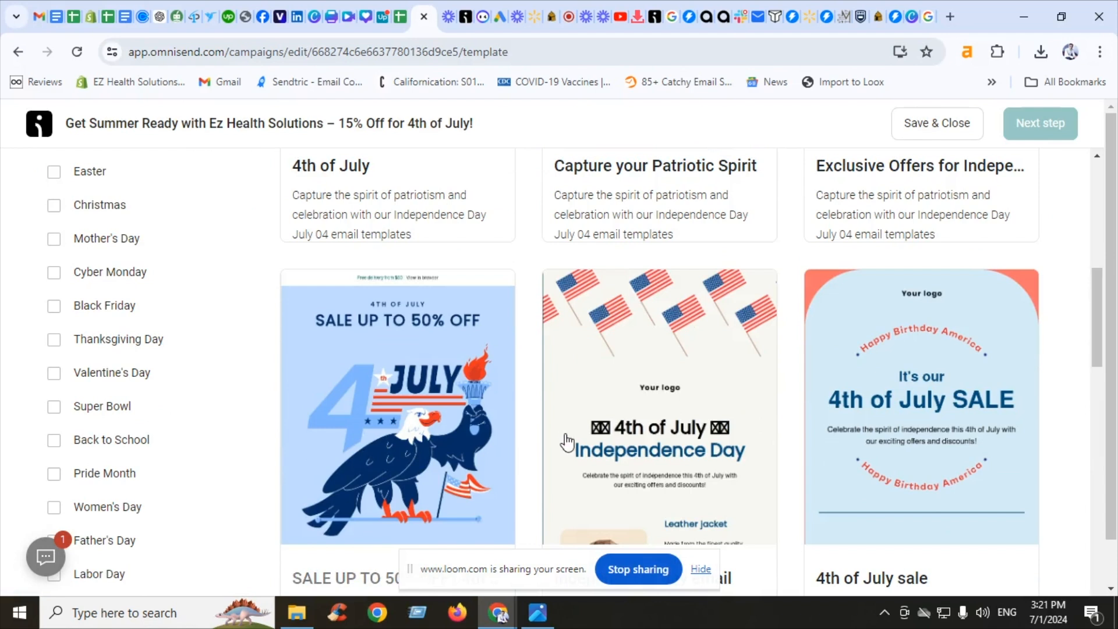
left_click(655, 479)
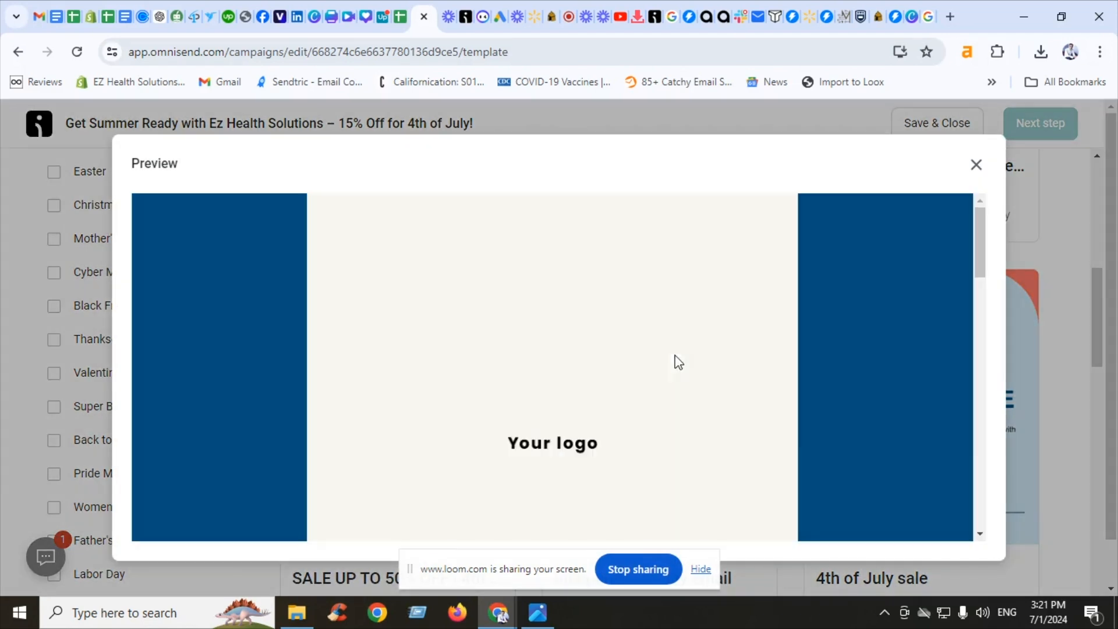
left_click_drag(981, 237, 965, 442)
scroll(973, 408, "up", 1)
scroll(978, 389, "up", 10)
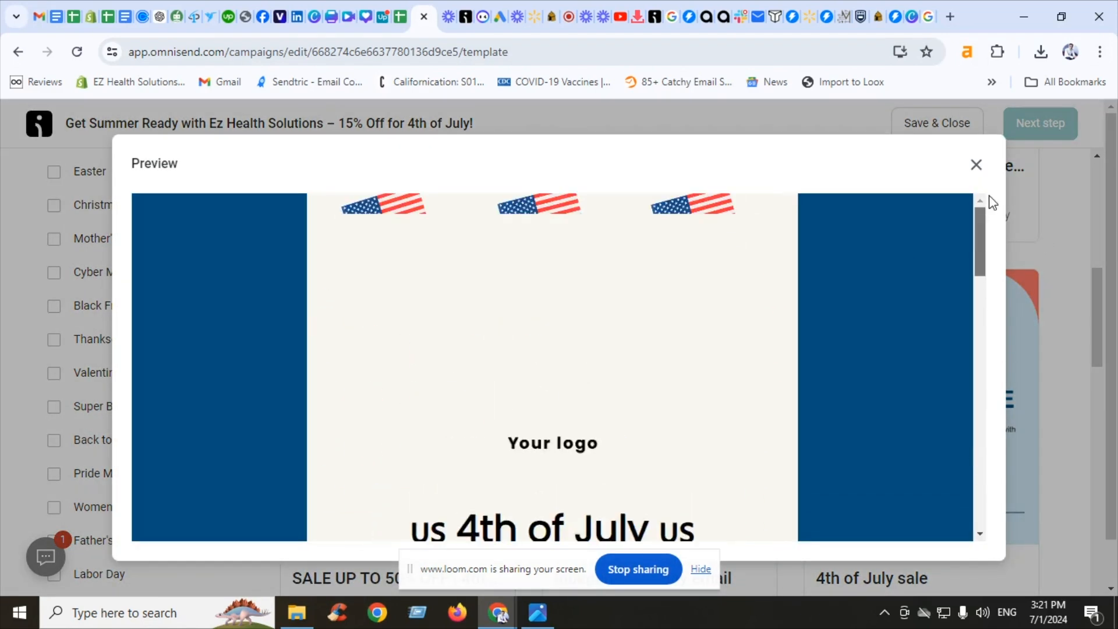
left_click(975, 164)
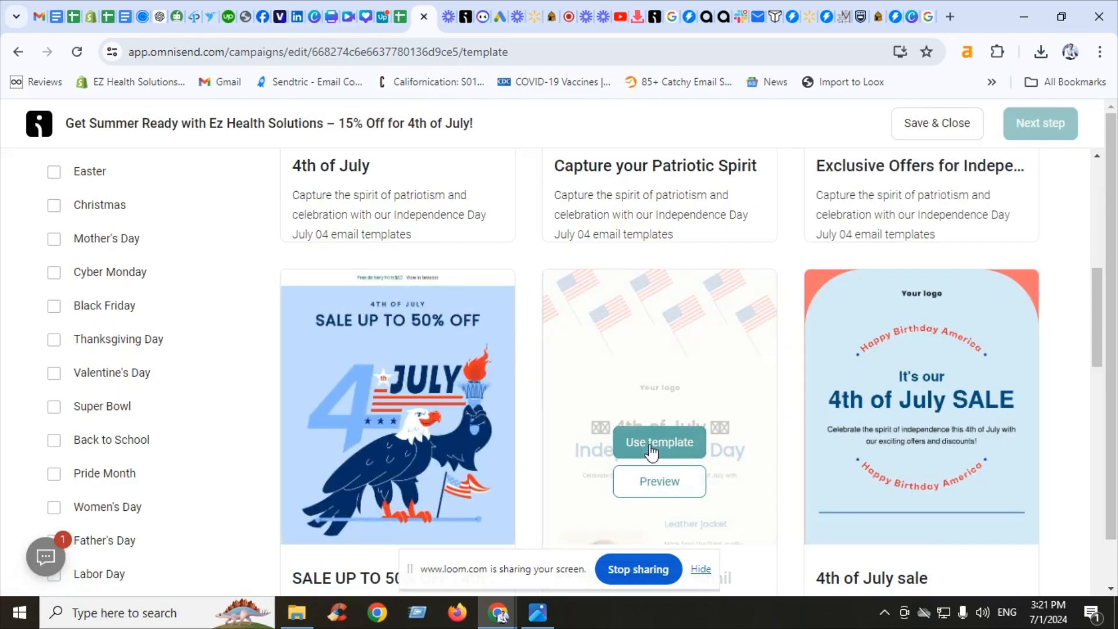
Use the Independence day email template for the campaign
left_click(651, 449)
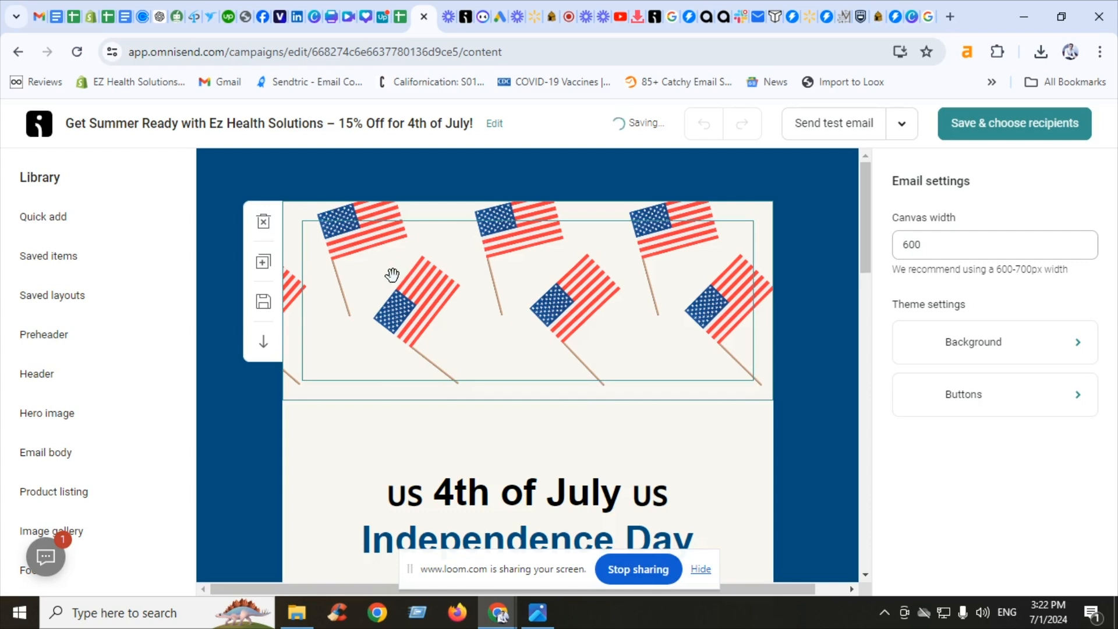
left_click(263, 222)
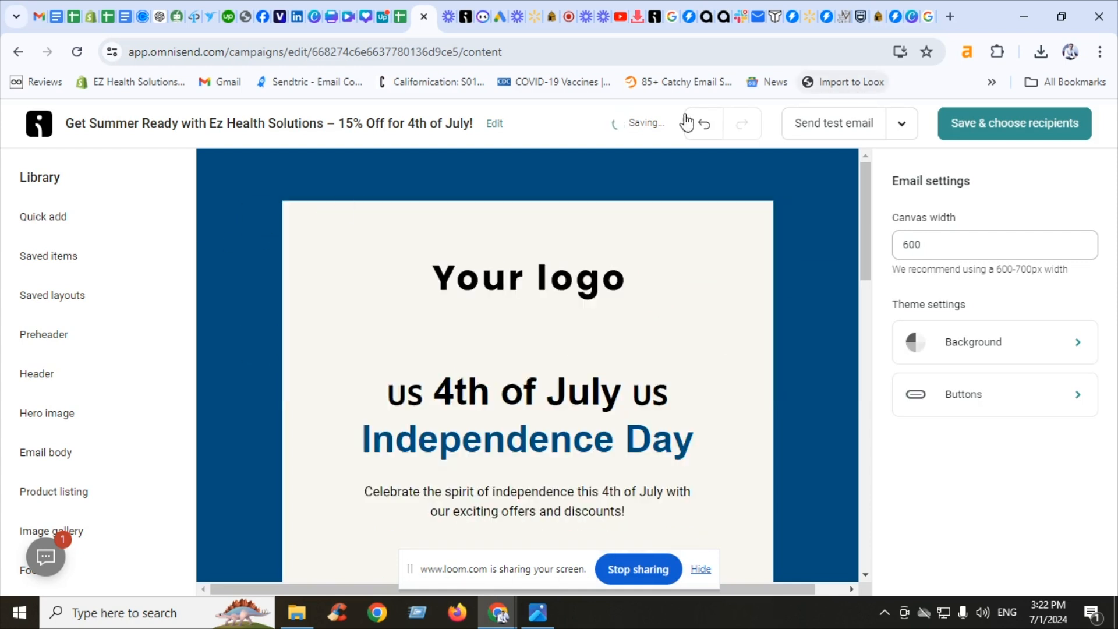
left_click(704, 123)
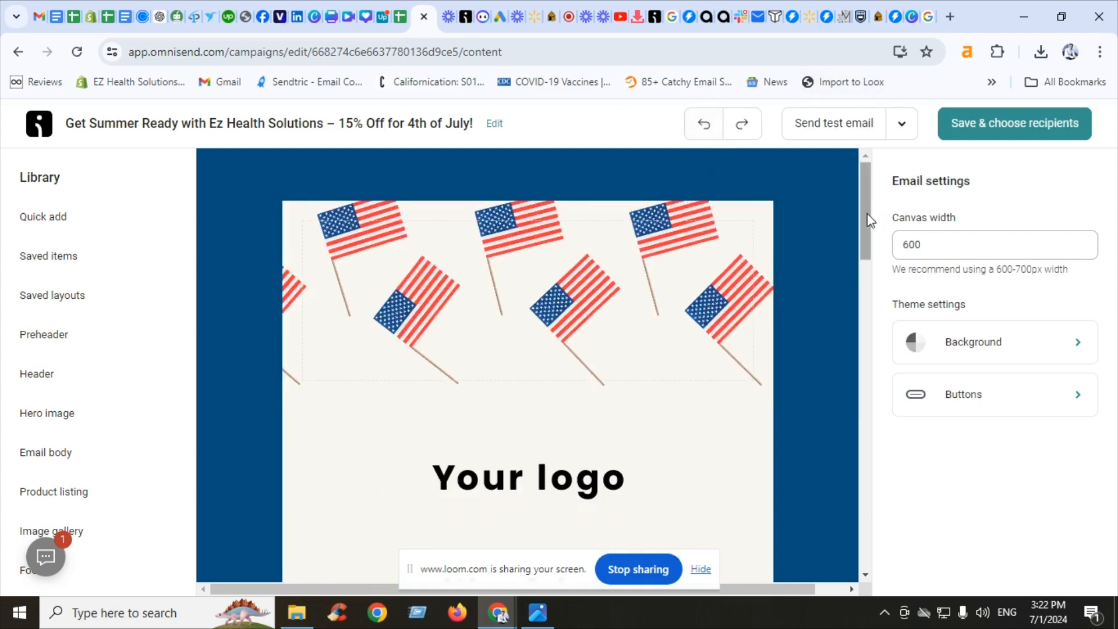
Delete the Leather jacket and Blue jeans product blocks from the email
left_click_drag(865, 220, 867, 308)
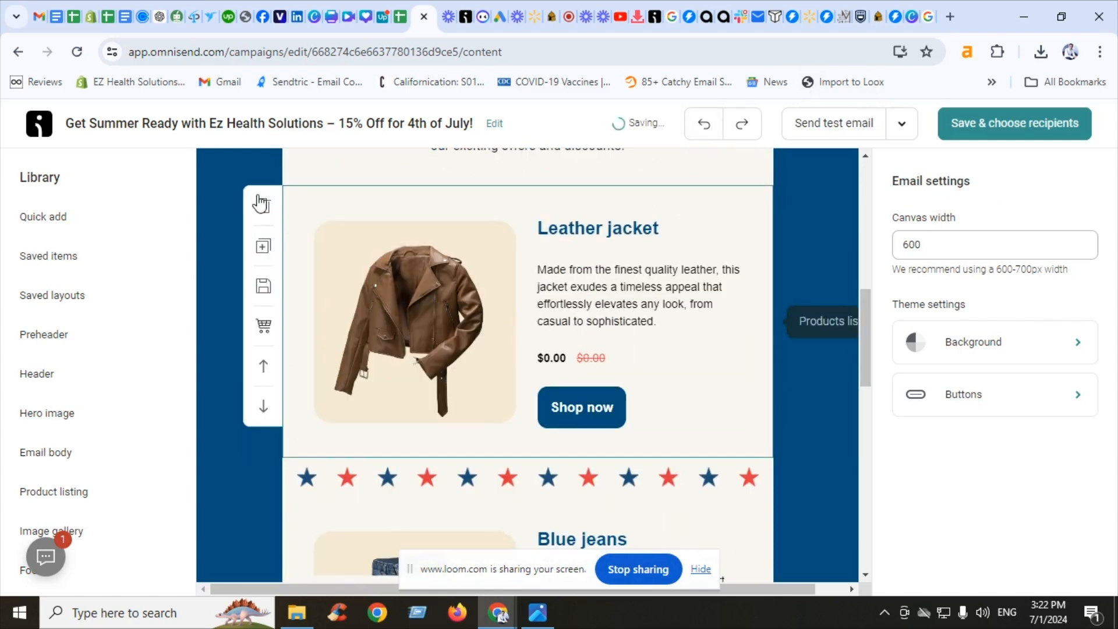
left_click(263, 206)
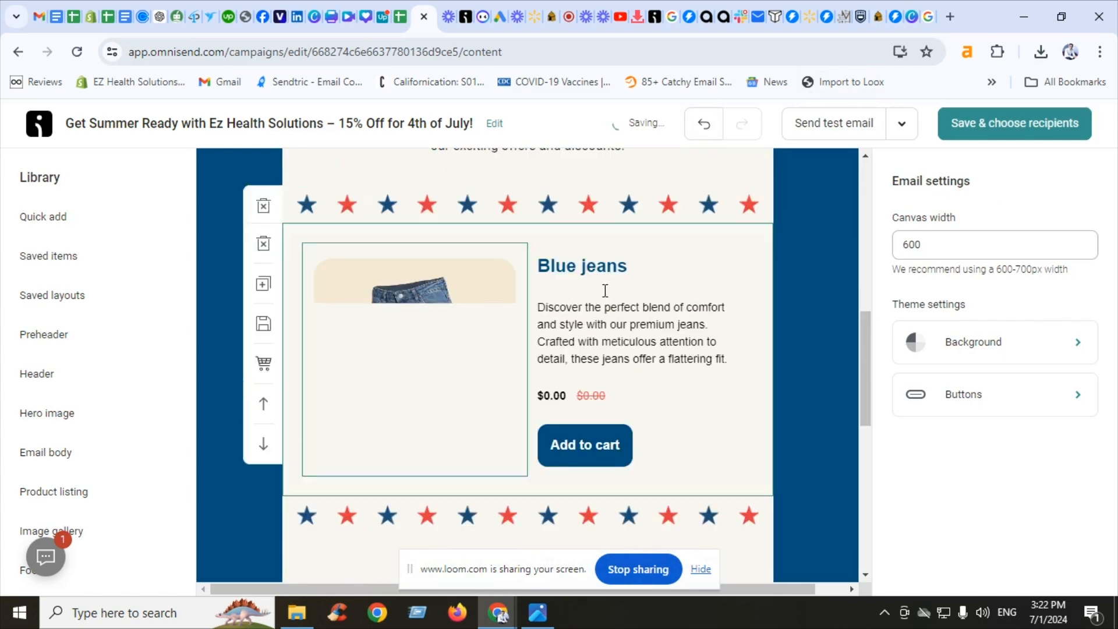
left_click(262, 242)
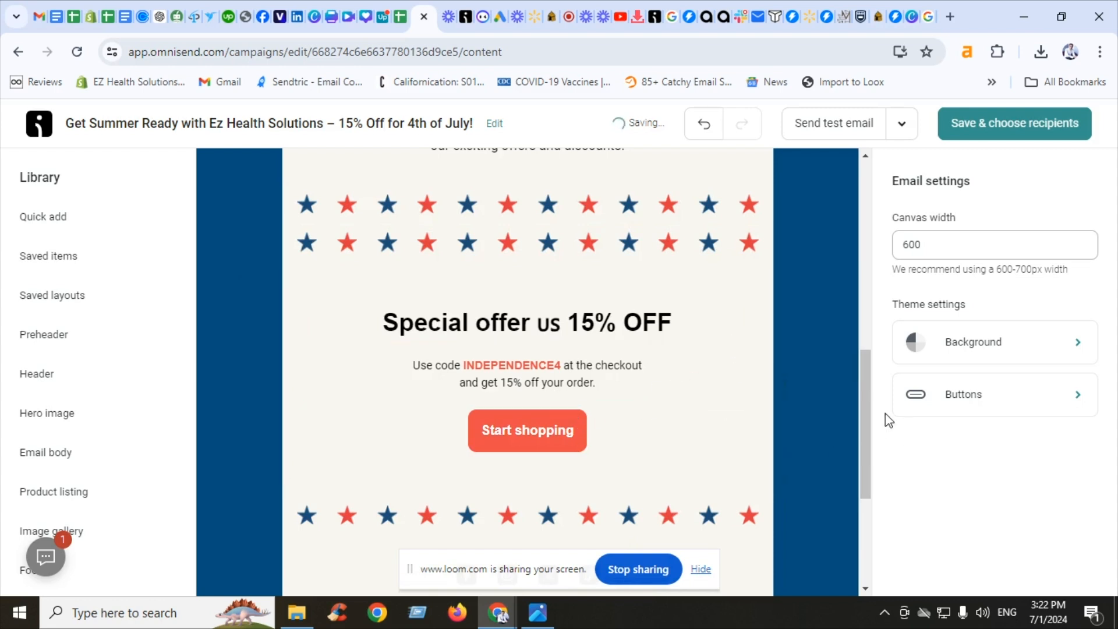
left_click_drag(870, 414, 852, 229)
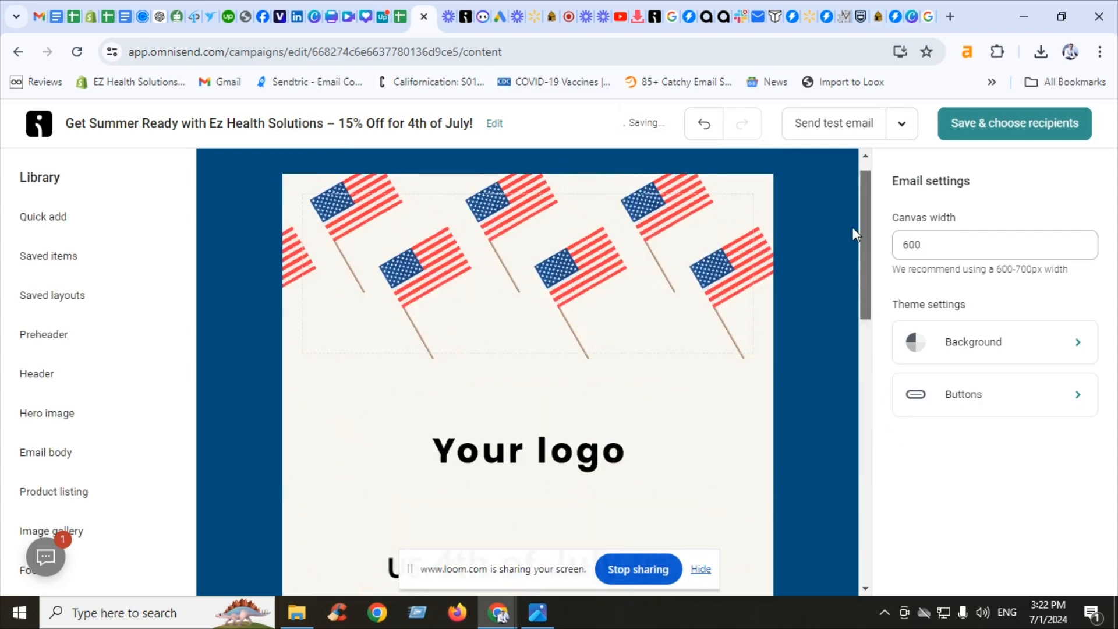
left_click(518, 460)
left_click(972, 310)
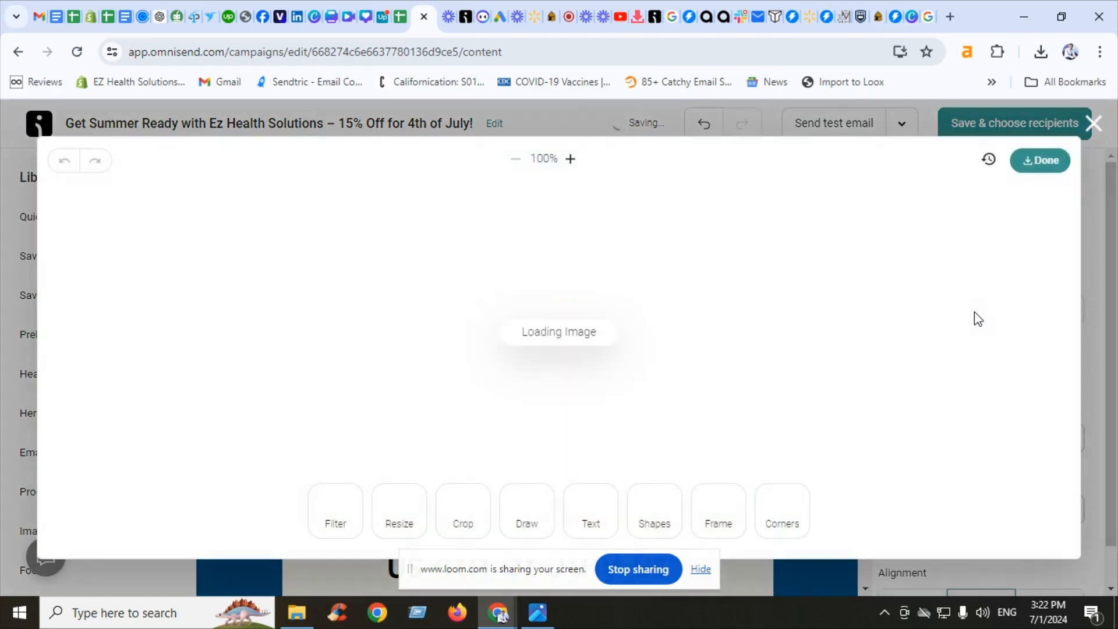
left_click(1095, 125)
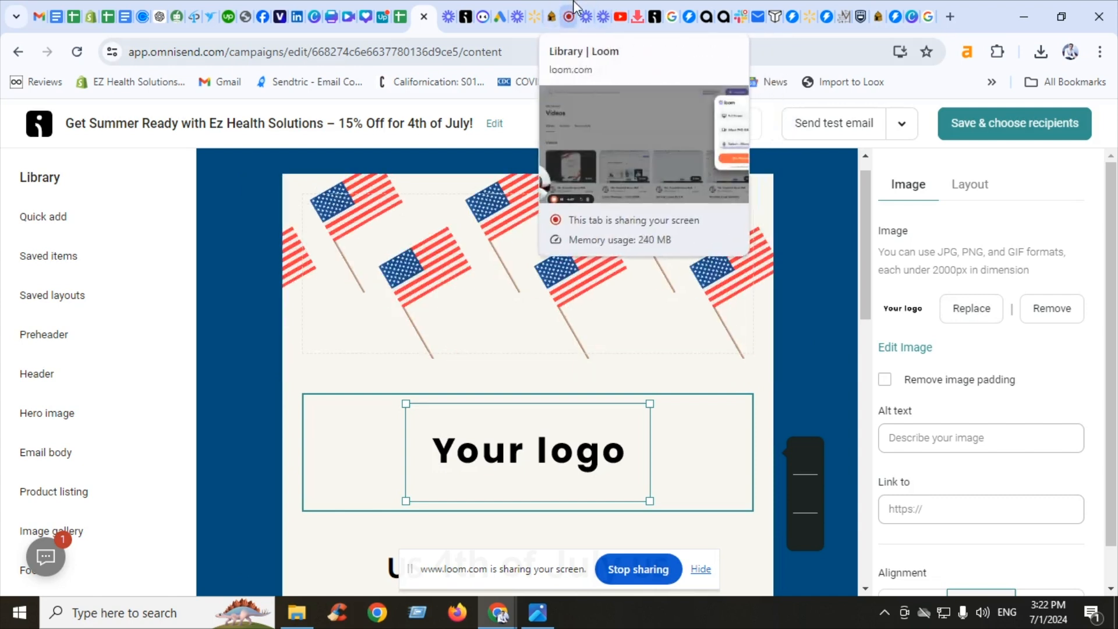
left_click(569, 16)
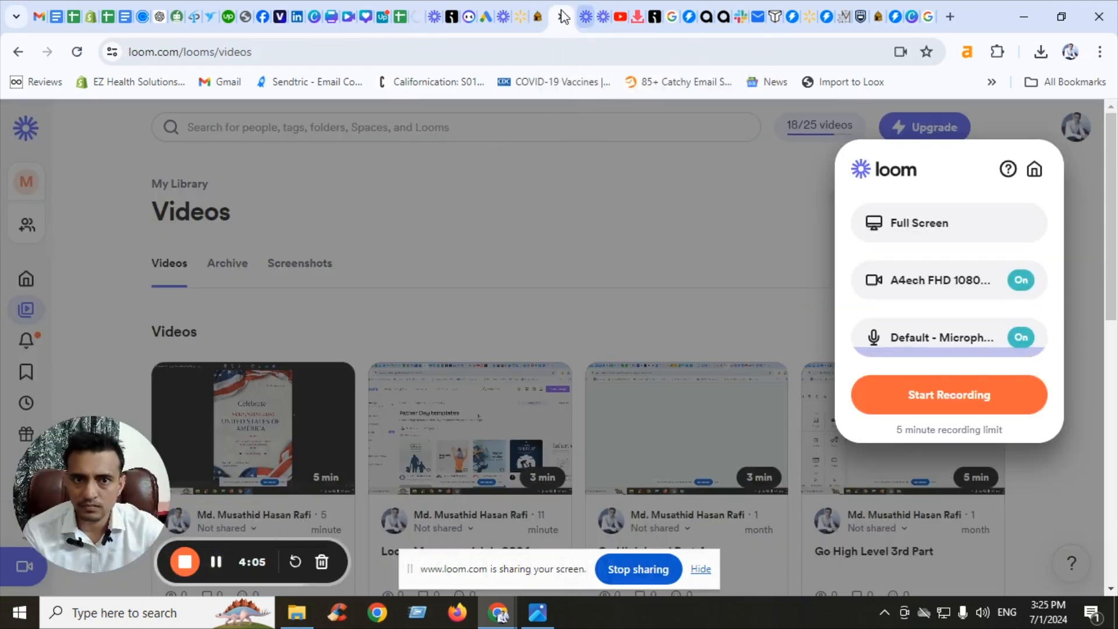
left_click(420, 16)
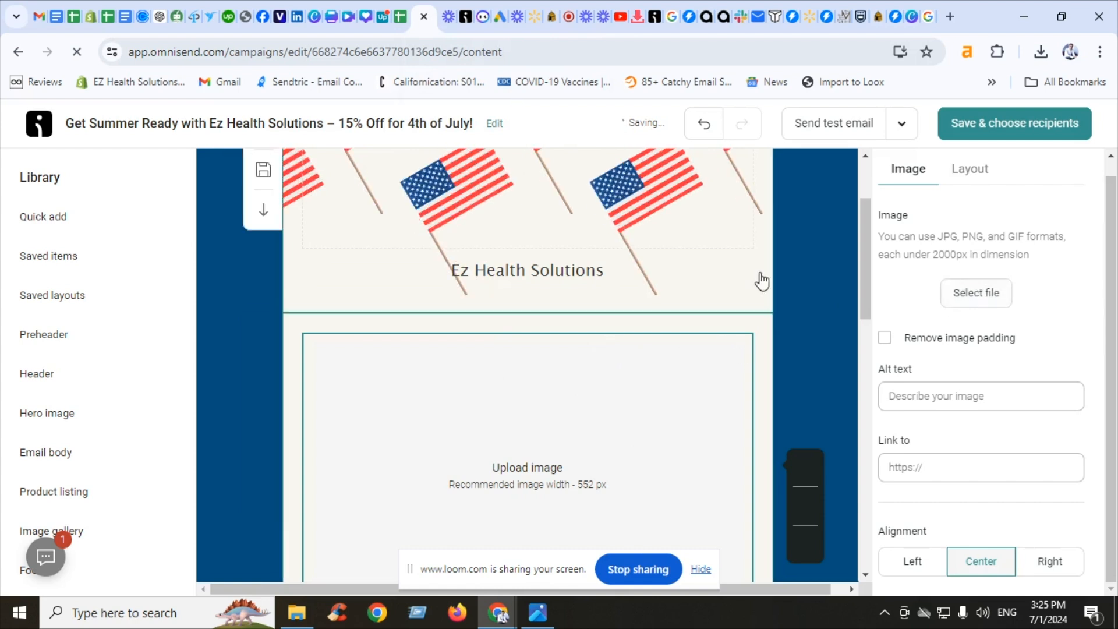
left_click_drag(869, 254, 858, 280)
left_click(859, 284)
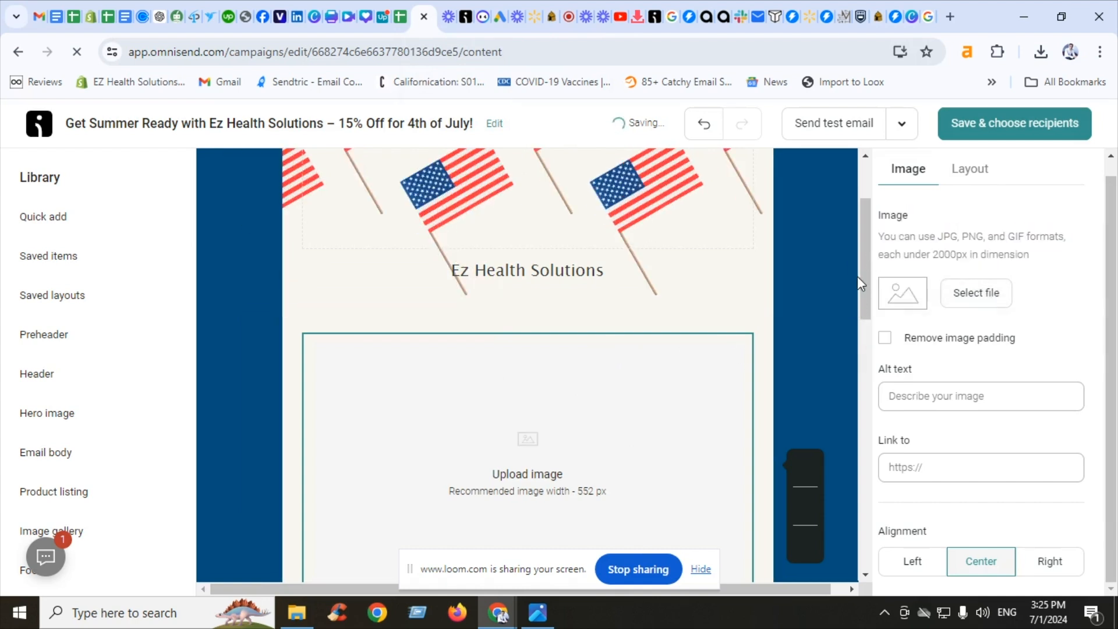
left_click(830, 359)
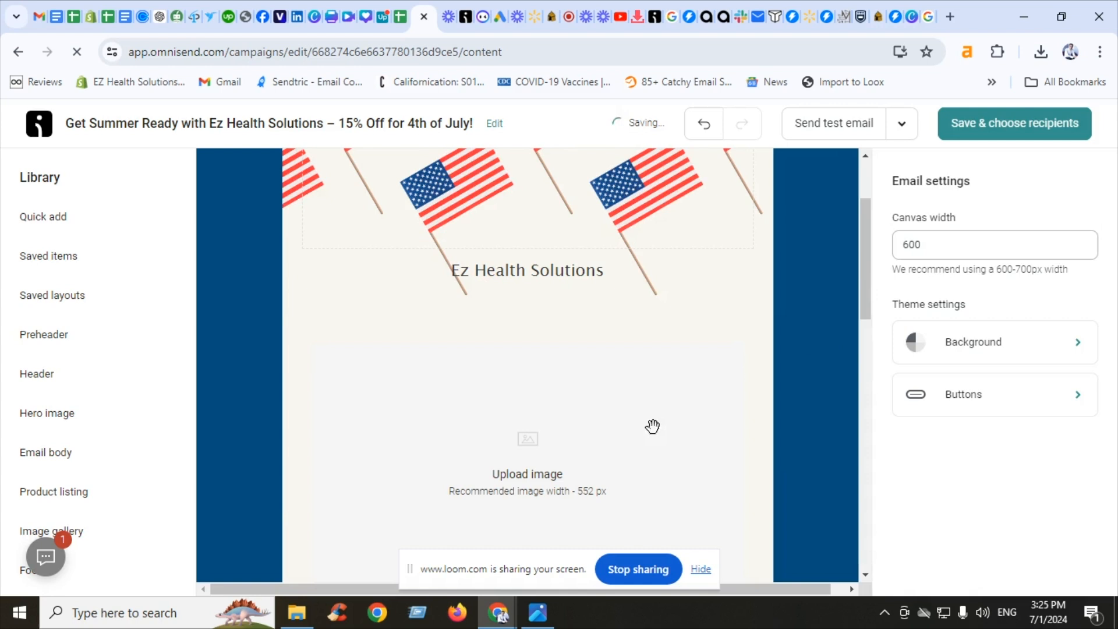
left_click(492, 615)
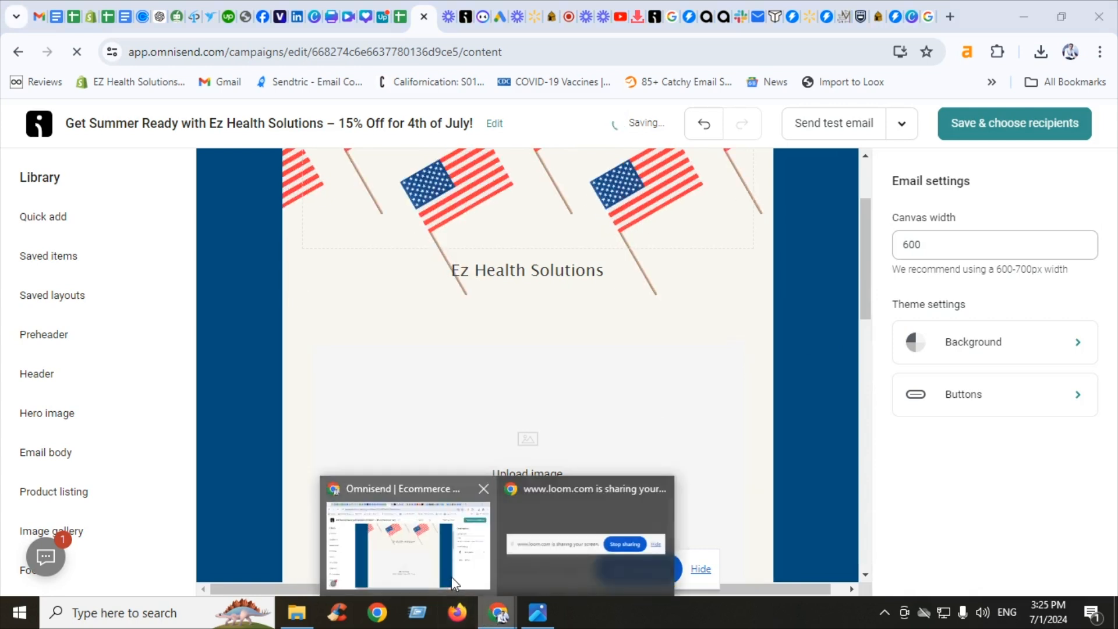
left_click(570, 14)
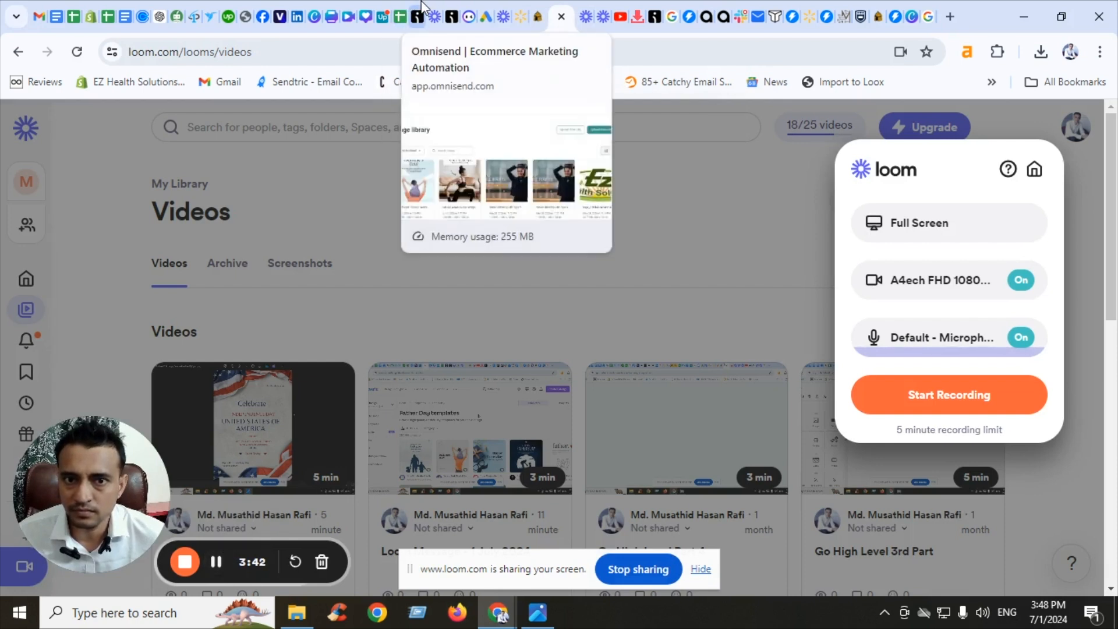
Upload the Red Blue Modern USA Happy Celebration Live Dj Flyer from the Canva Creatives folder and place it in the email's image block
left_click(422, 10)
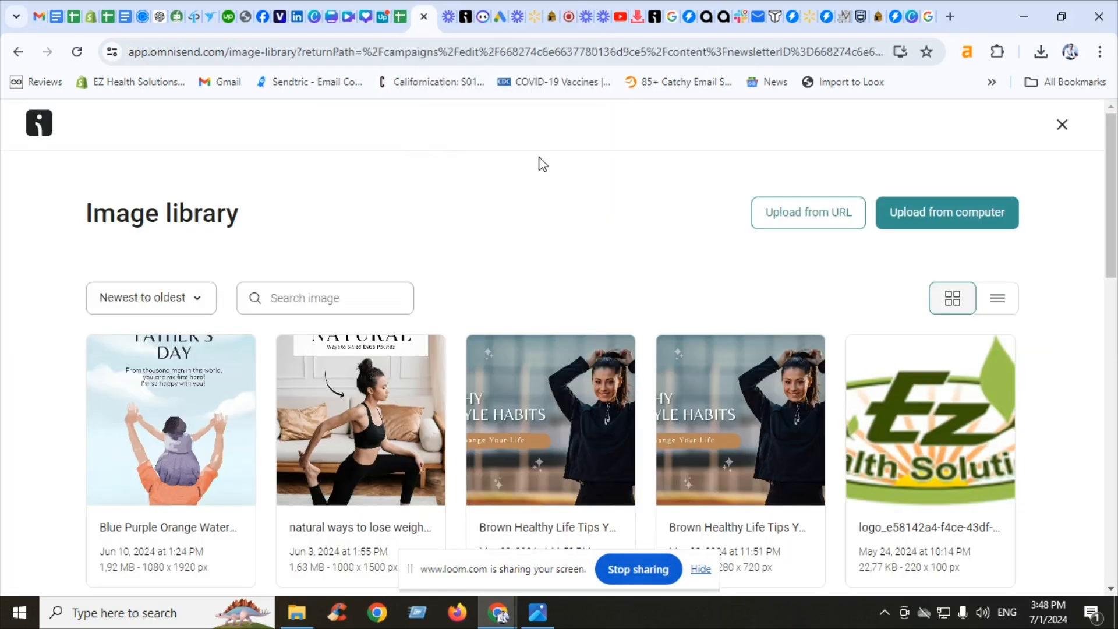
left_click(914, 212)
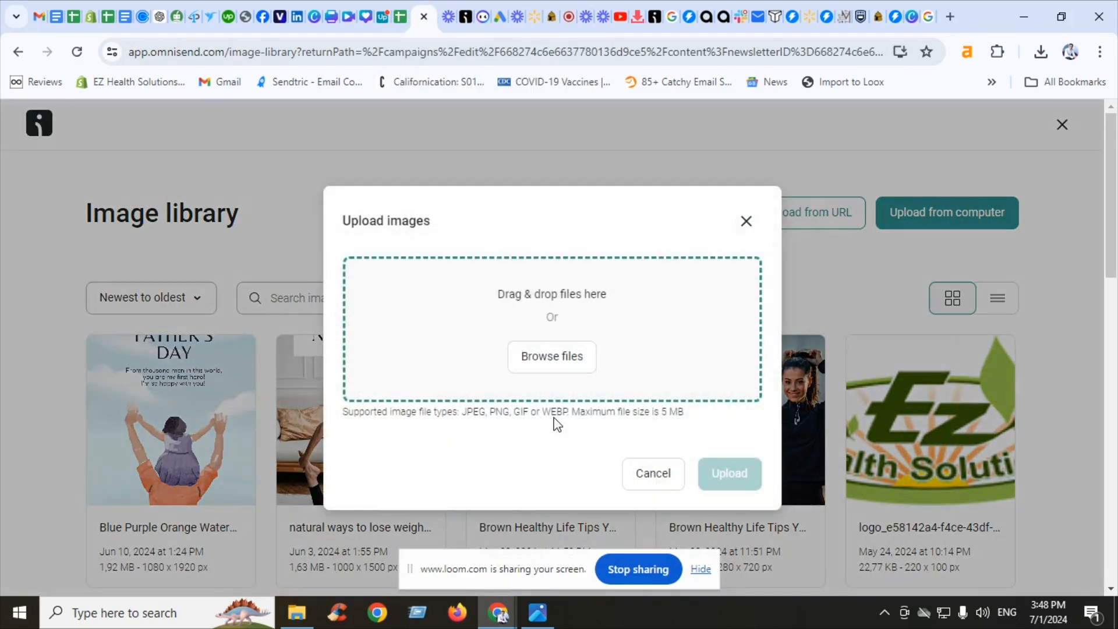
left_click(584, 369)
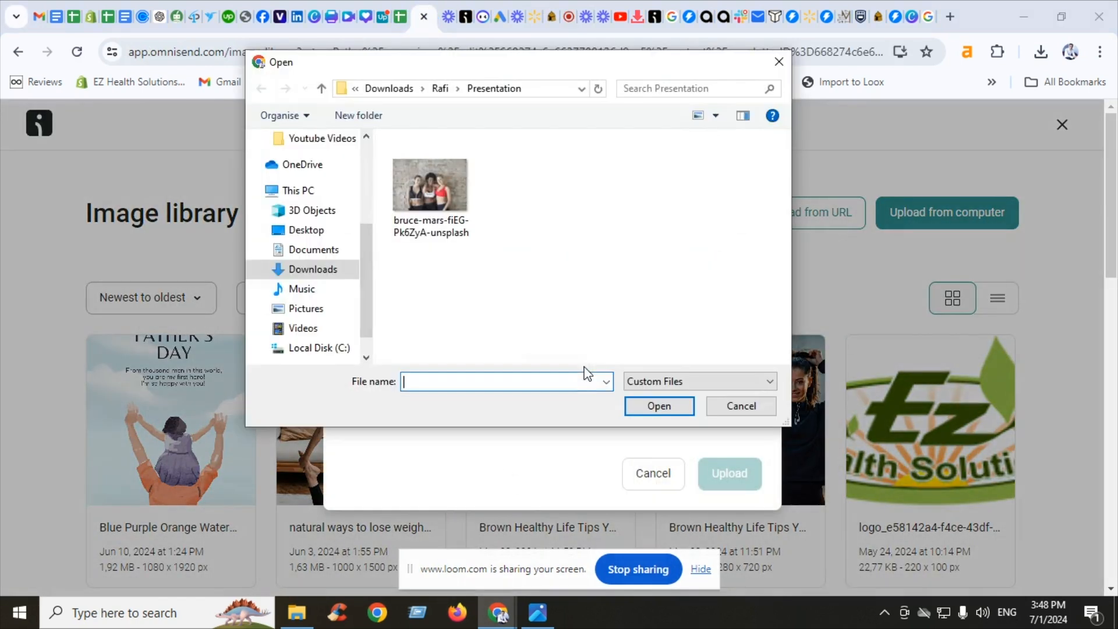
left_click(321, 88)
double_click(544, 165)
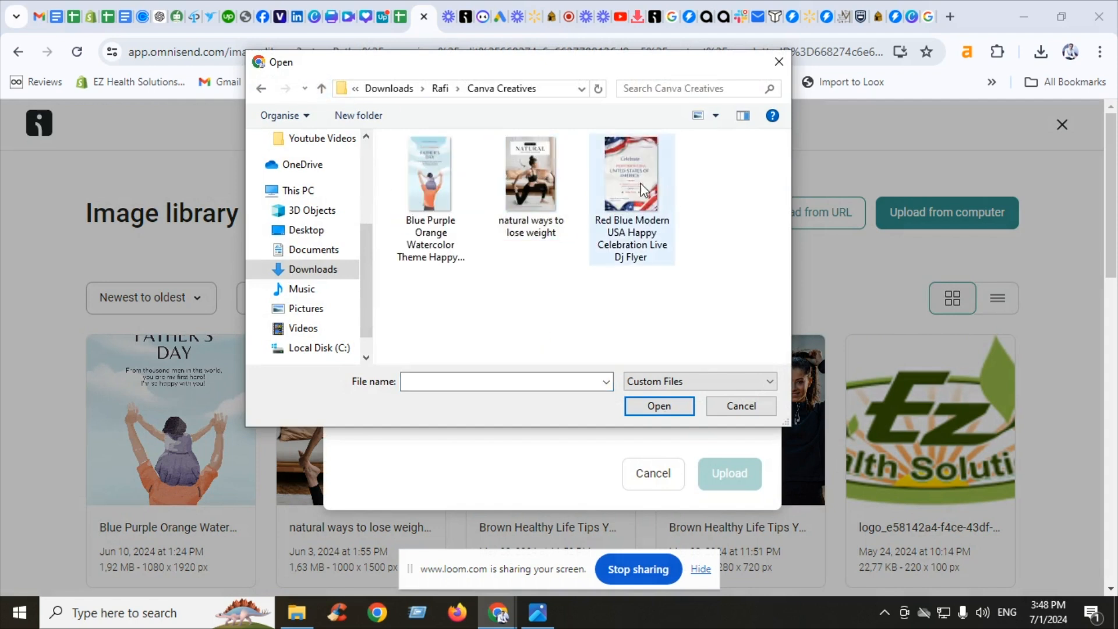
double_click(644, 190)
left_click(726, 489)
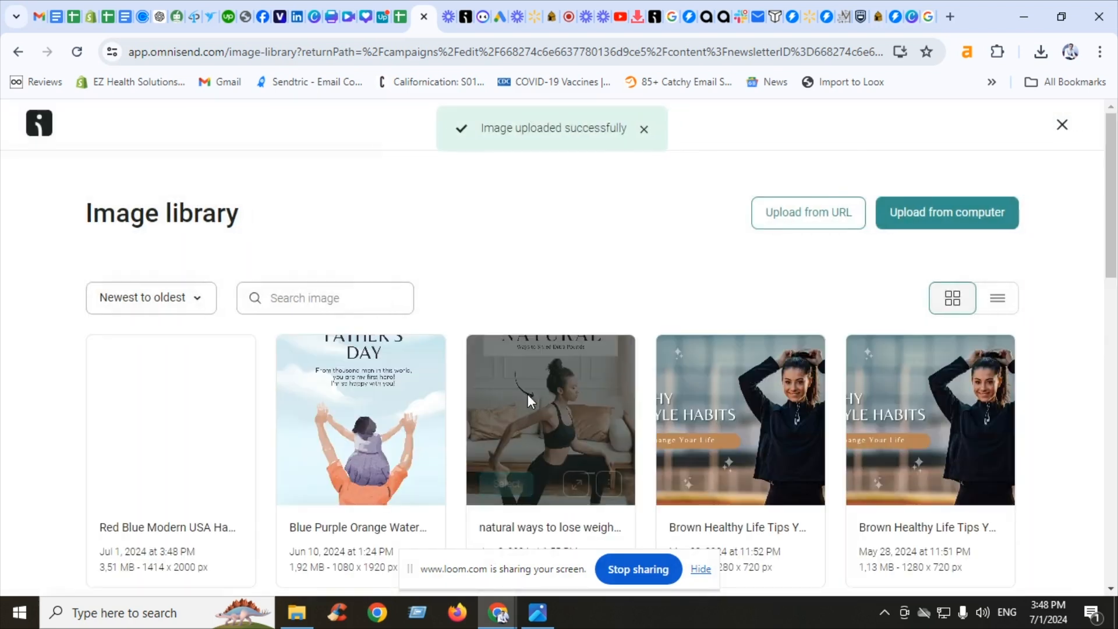
left_click(126, 483)
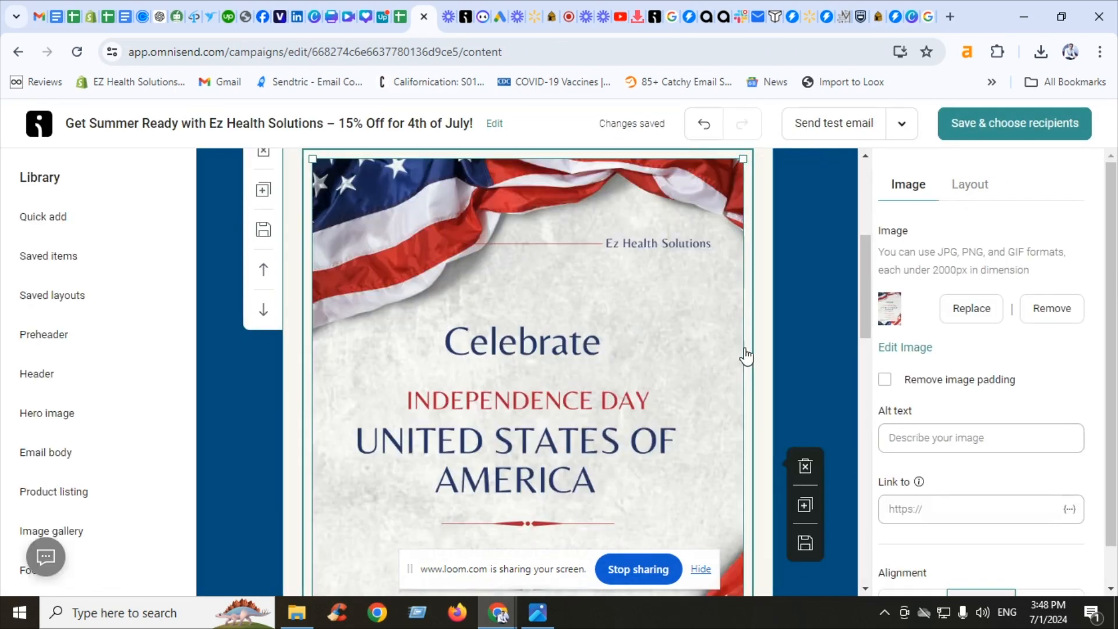
Set the 4th of July Independence Day heading's font to Lucida
left_click_drag(863, 258, 866, 342)
left_click(825, 321)
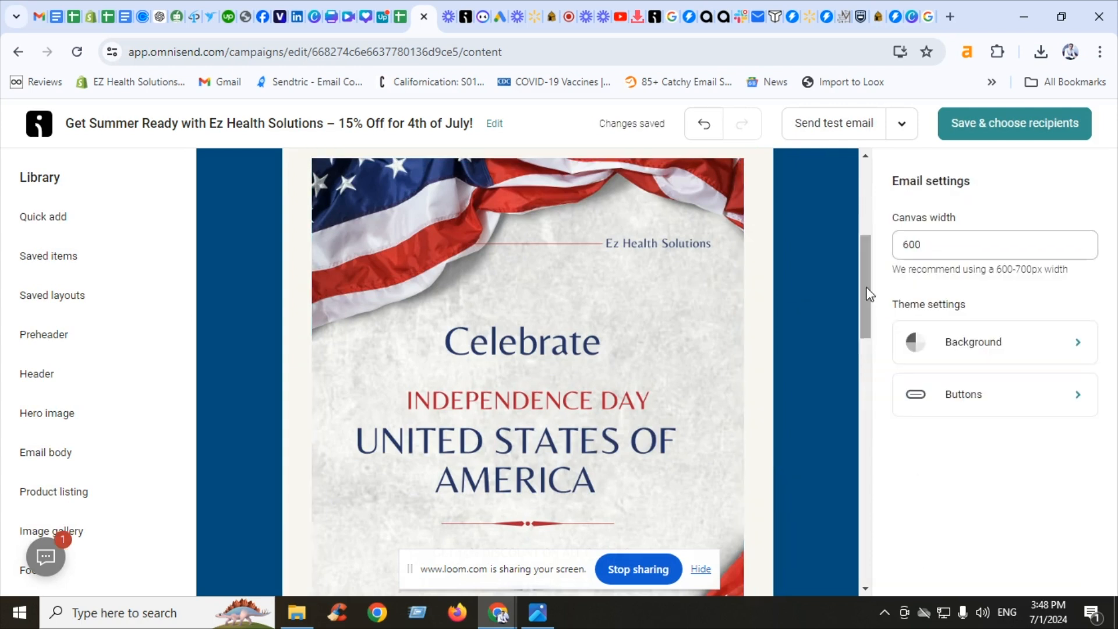
left_click_drag(866, 290, 856, 414)
left_click(638, 333)
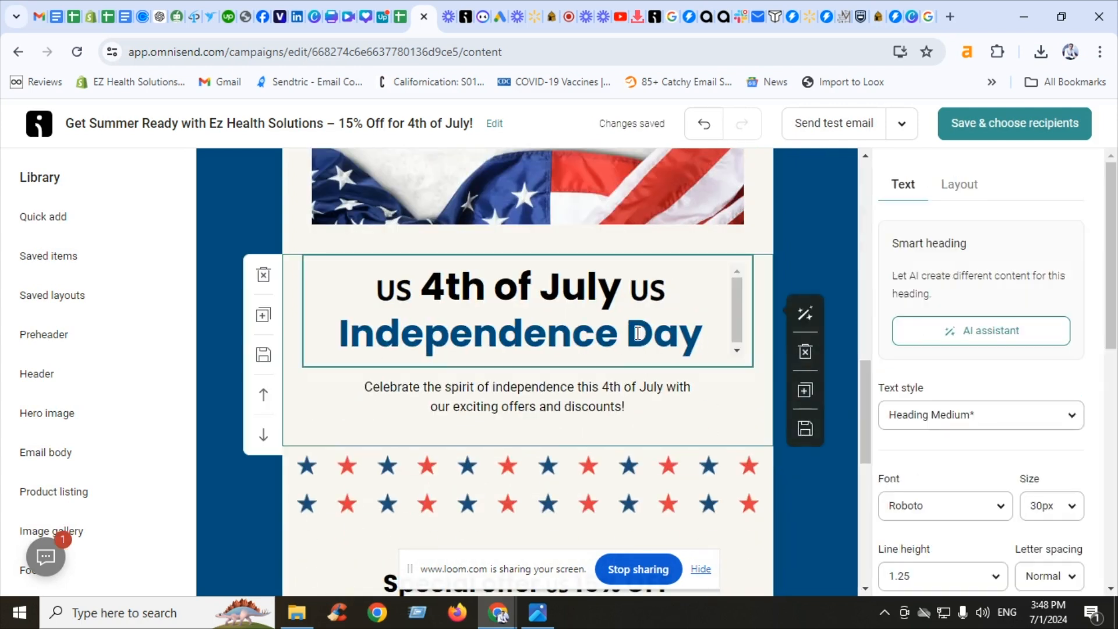
key("ctrl+a")
scroll(1035, 465, "down", 5)
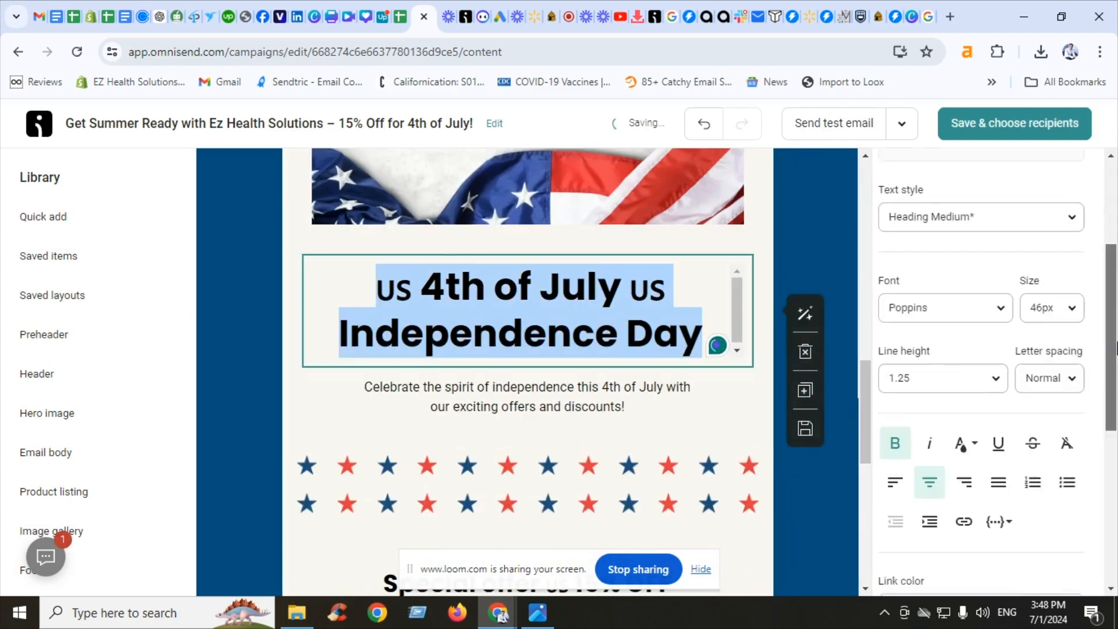
left_click(938, 200)
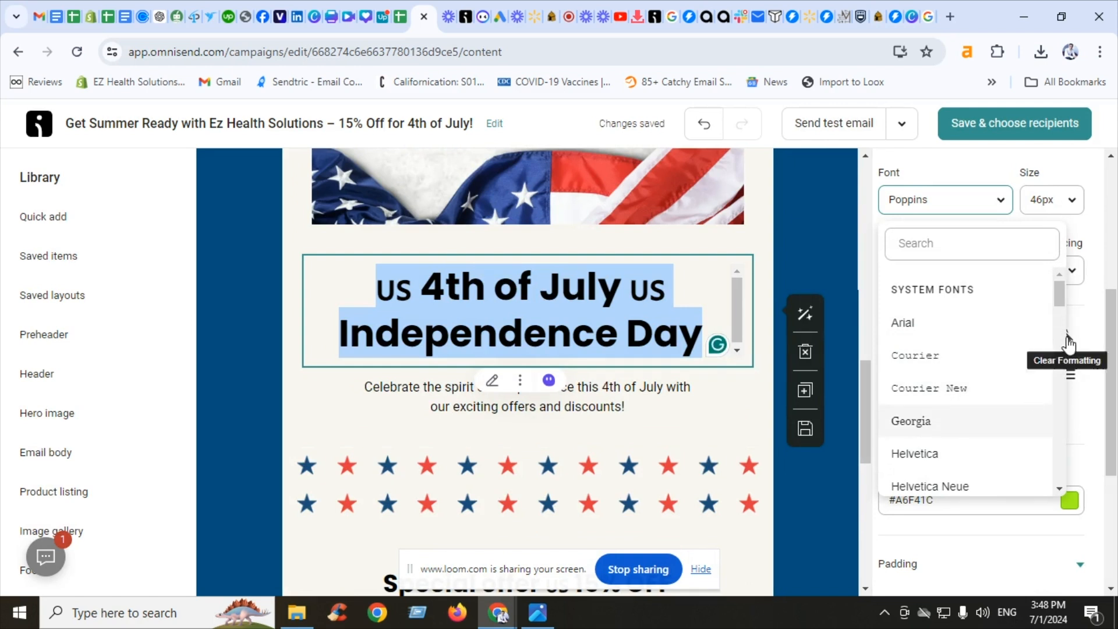
scroll(1060, 369, "down", 3)
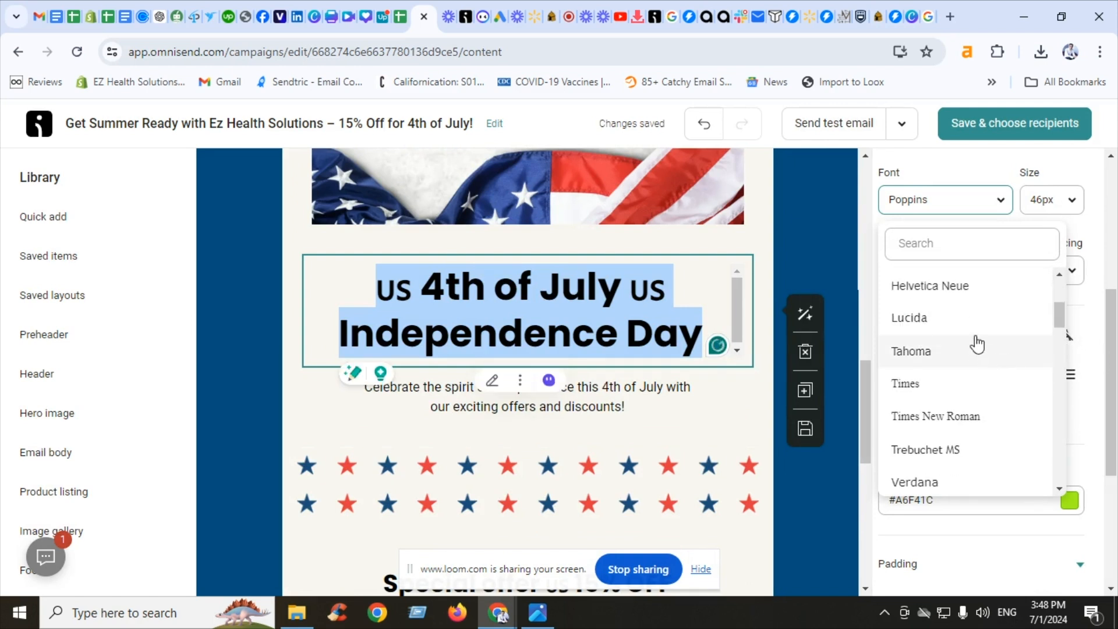
left_click(966, 319)
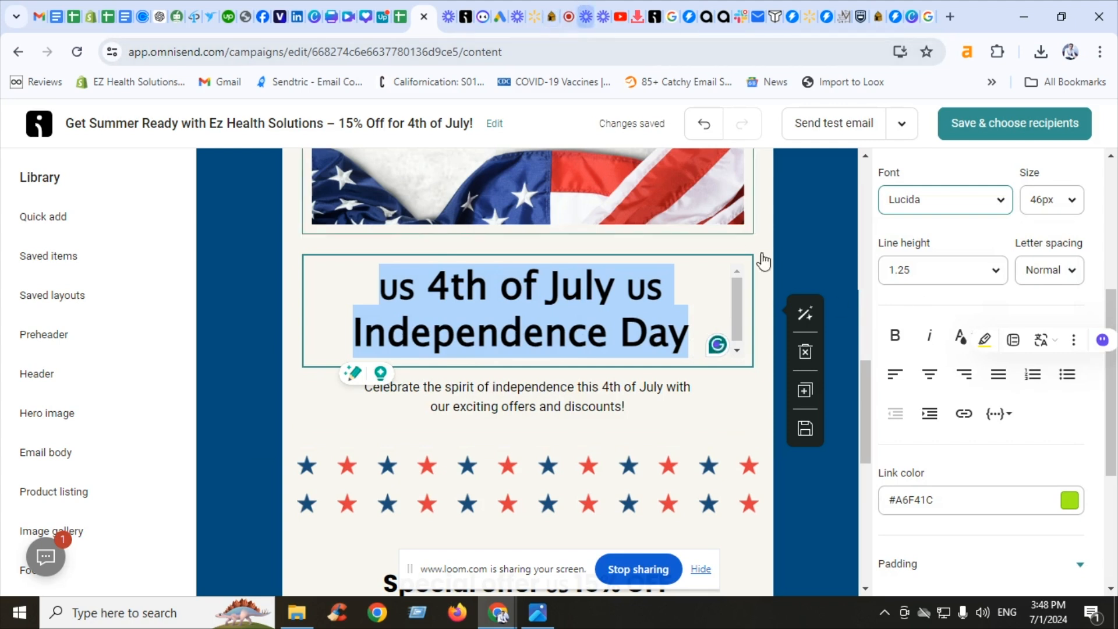
Apply a dark text colour from the palette to the selected heading line
left_click(629, 303)
triple_click(629, 303)
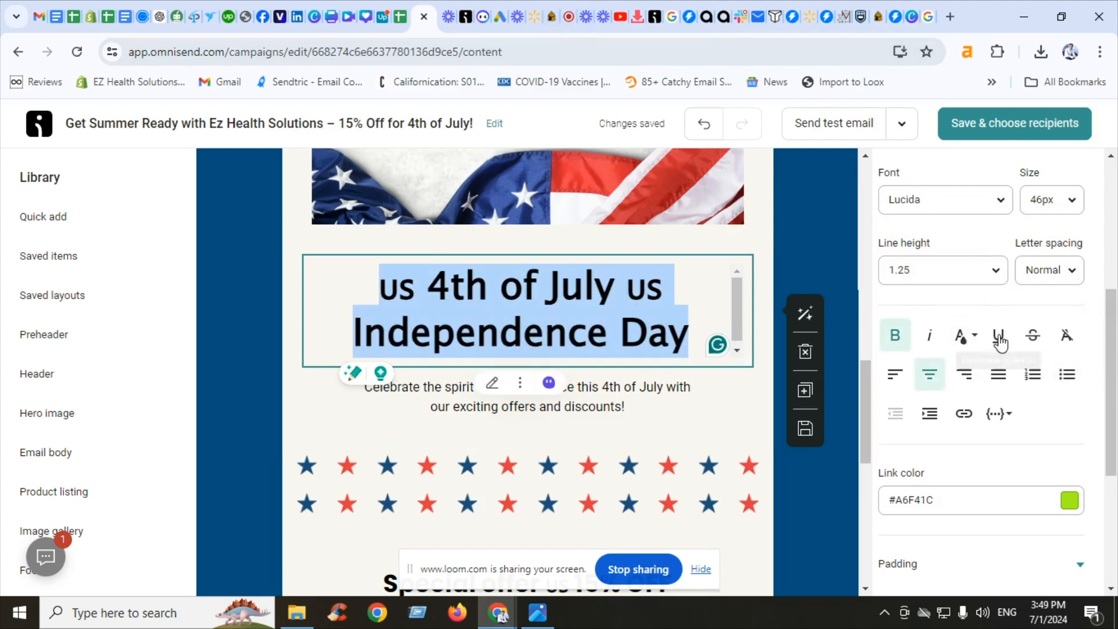
left_click(964, 338)
left_click(955, 518)
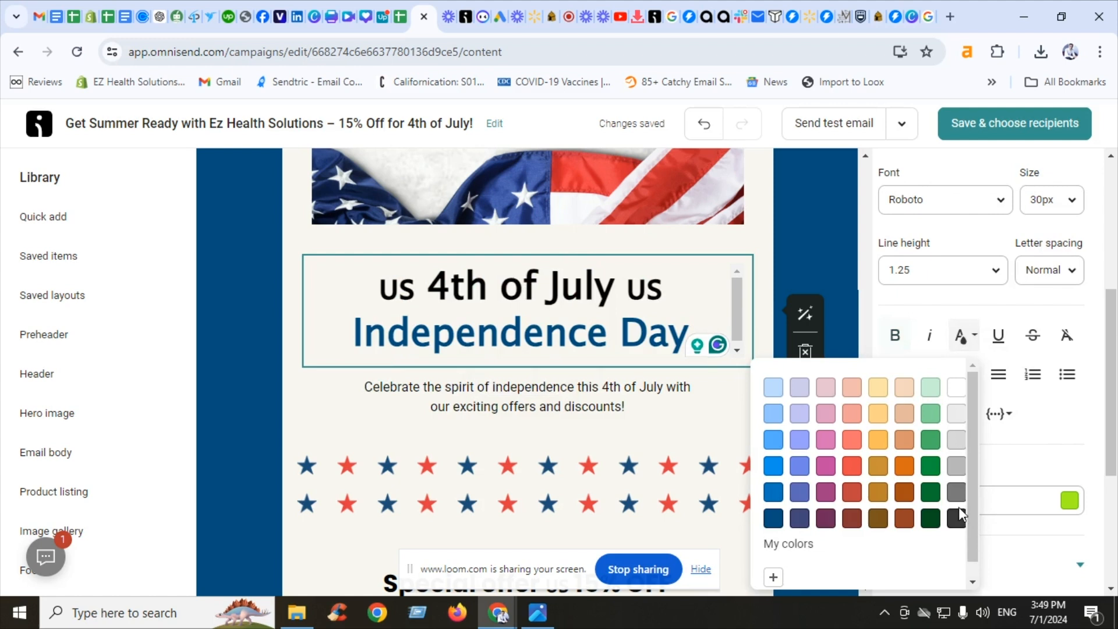
left_click(854, 227)
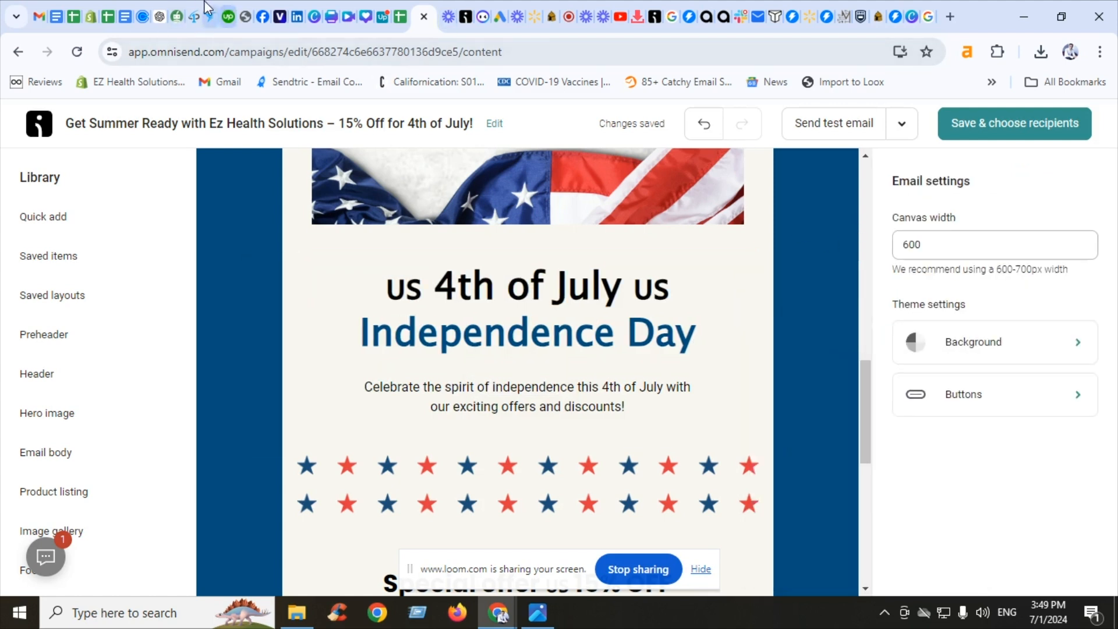
Replace the intro paragraph under the heading with the paraphrased copy from QuillBot
left_click(193, 16)
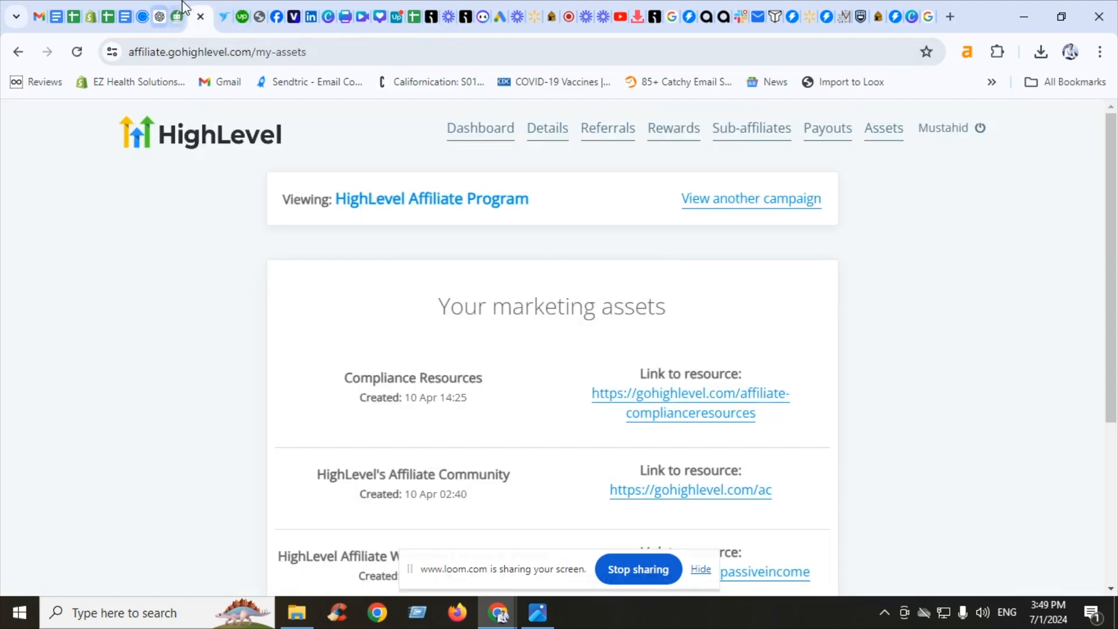
left_click(161, 16)
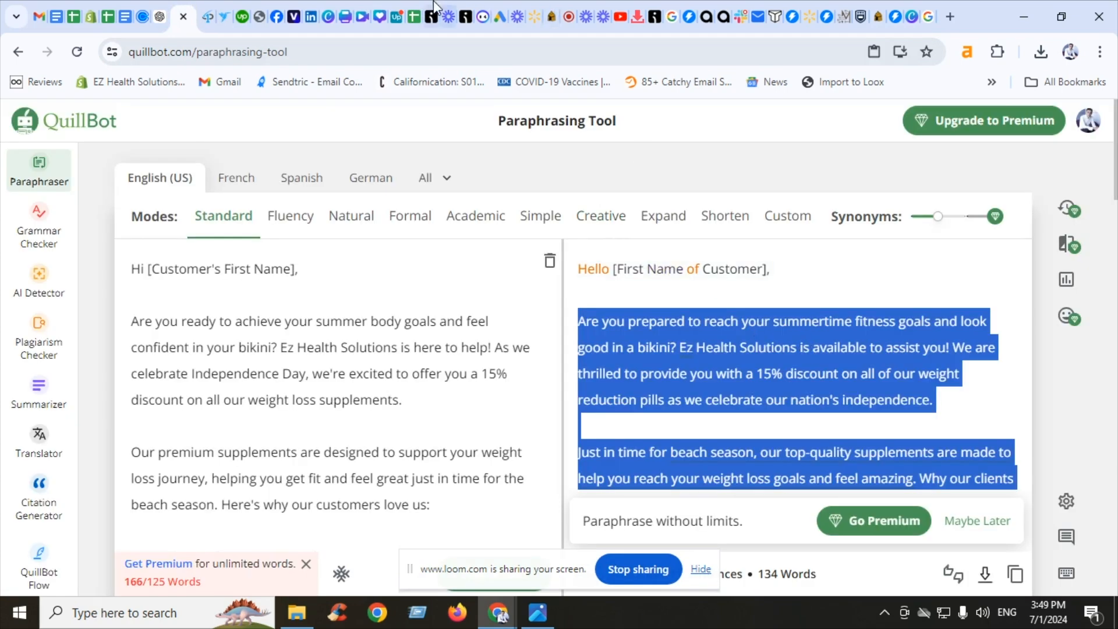
left_click(433, 12)
left_click(619, 403)
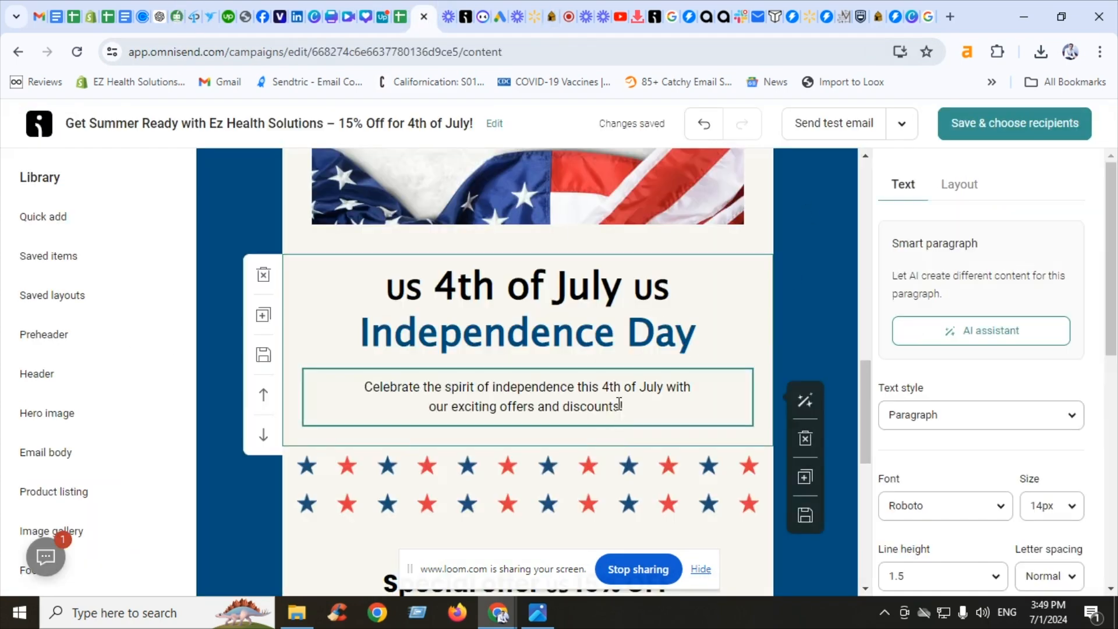
key("ctrl+a")
key("ctrl+v")
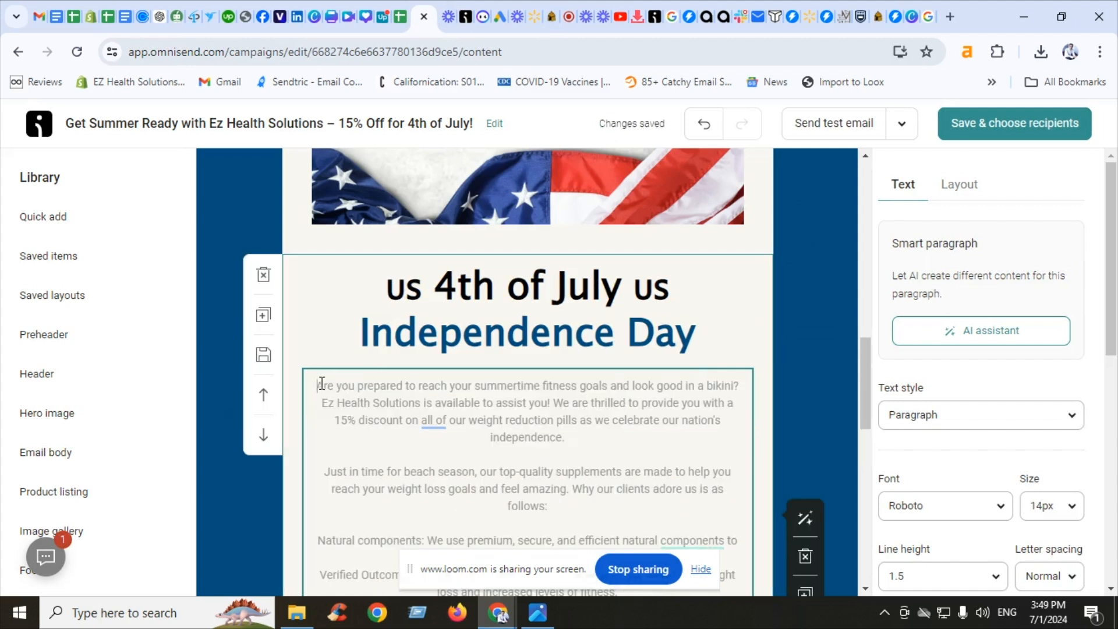
Add a greeting line starting with Hi followed by the Contact - First name personalization tag above the paragraph
key("Return")
key("Return")
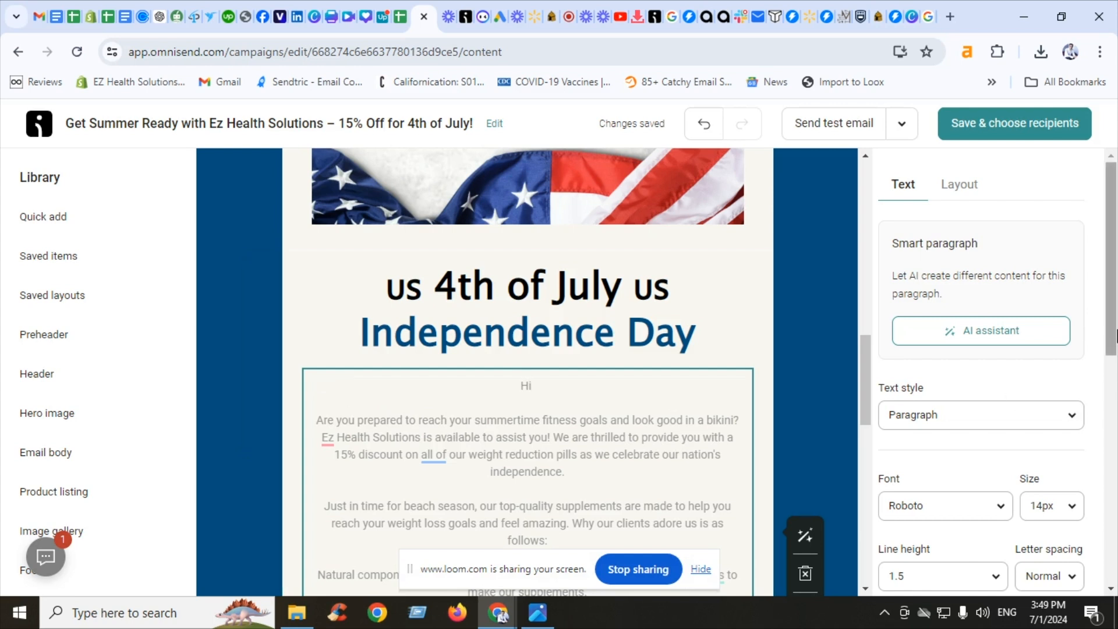
scroll(1094, 419, "down", 3)
scroll(1099, 469, "down", 3)
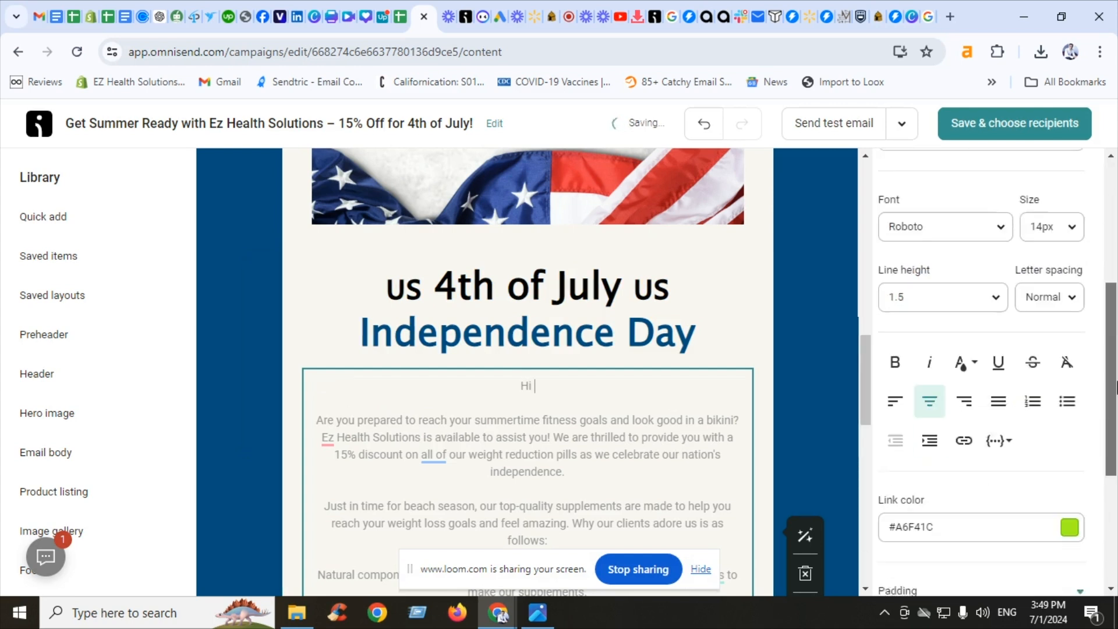
left_click(1009, 428)
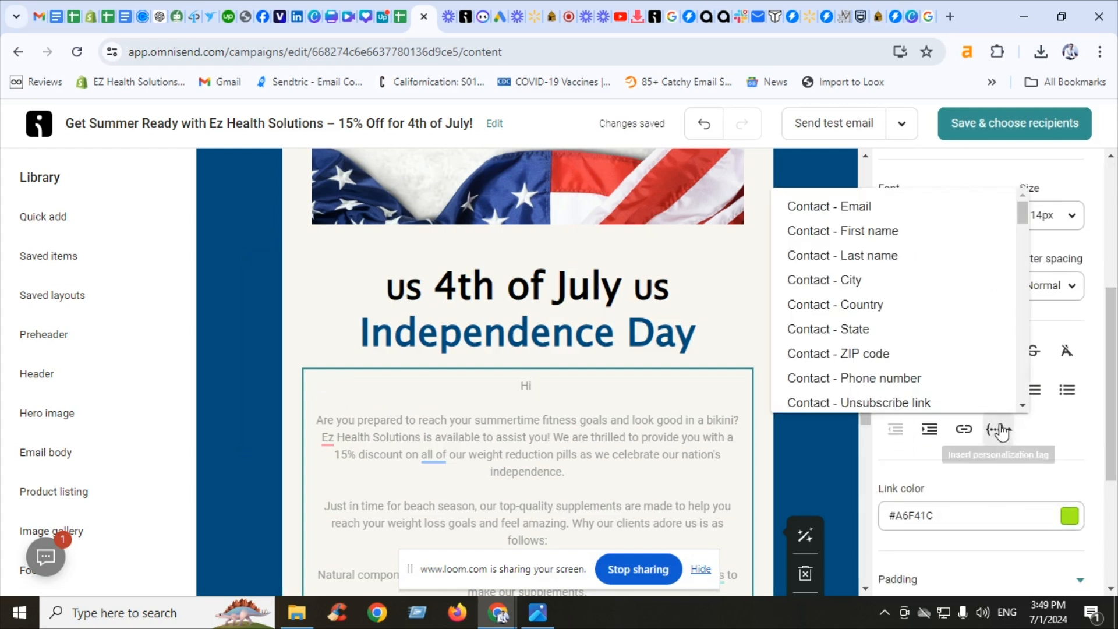
left_click(911, 233)
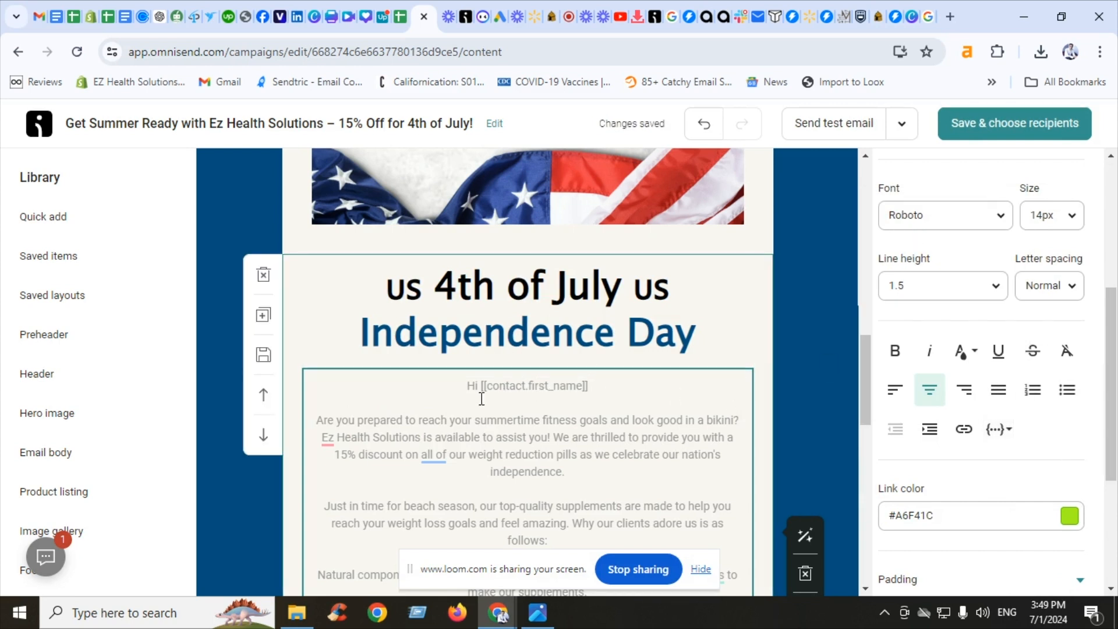
Accept the wording suggestions that remove "all of" and change "provide you with" to "give you"
left_click(437, 455)
left_click(512, 376)
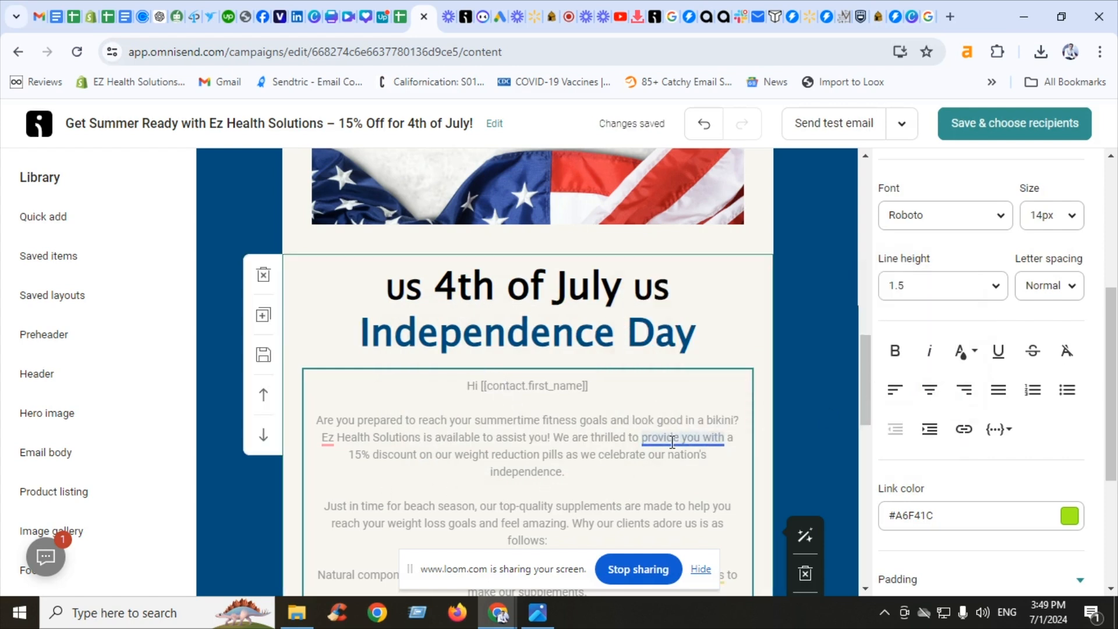
mouse_move(681, 437)
left_click(826, 343)
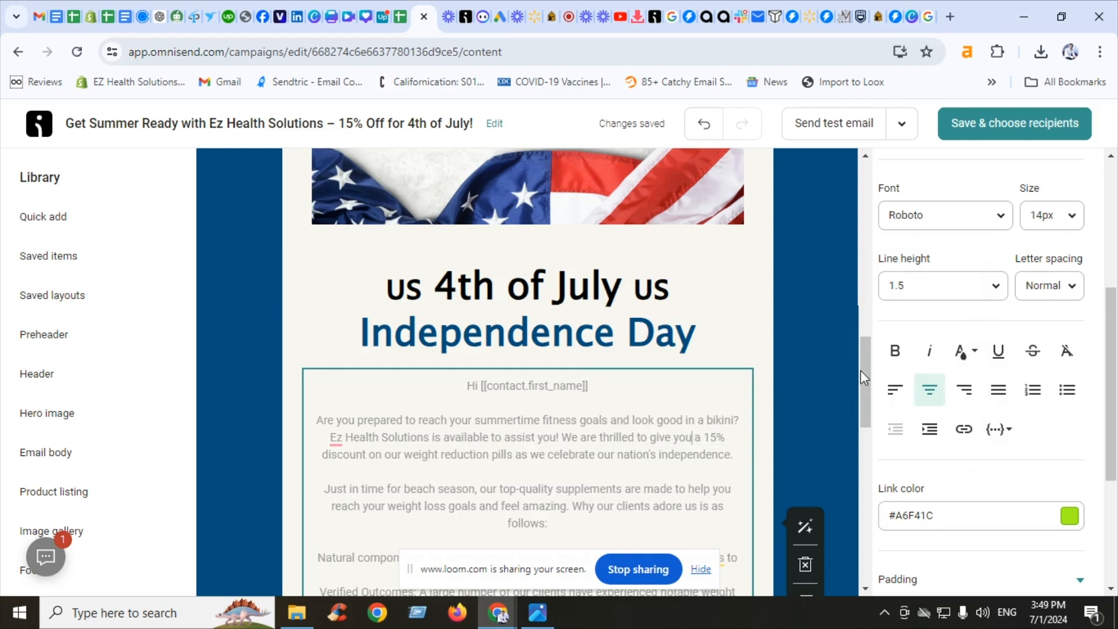
Change the whole paragraph's text colour to a darker shade
key("ctrl+a")
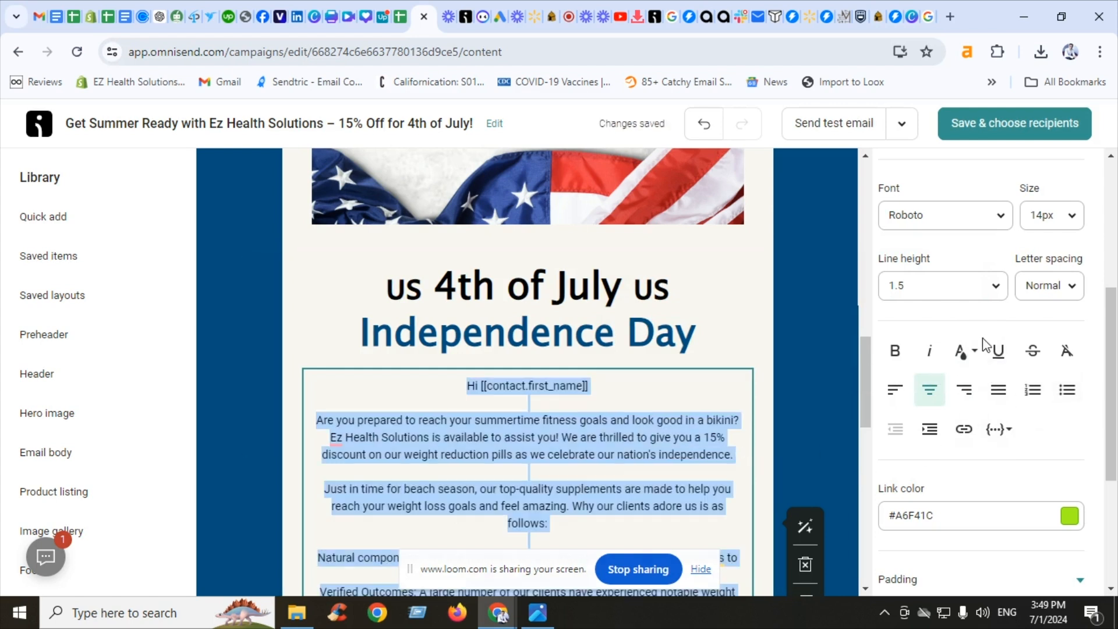
left_click(972, 354)
left_click(959, 266)
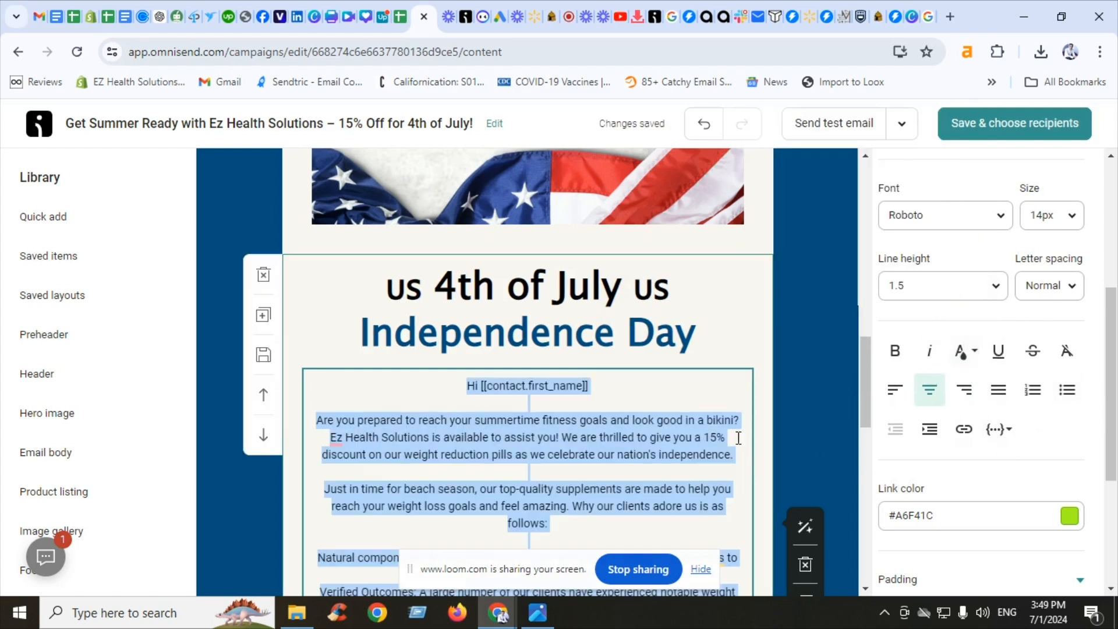
left_click(572, 438)
left_click(854, 399)
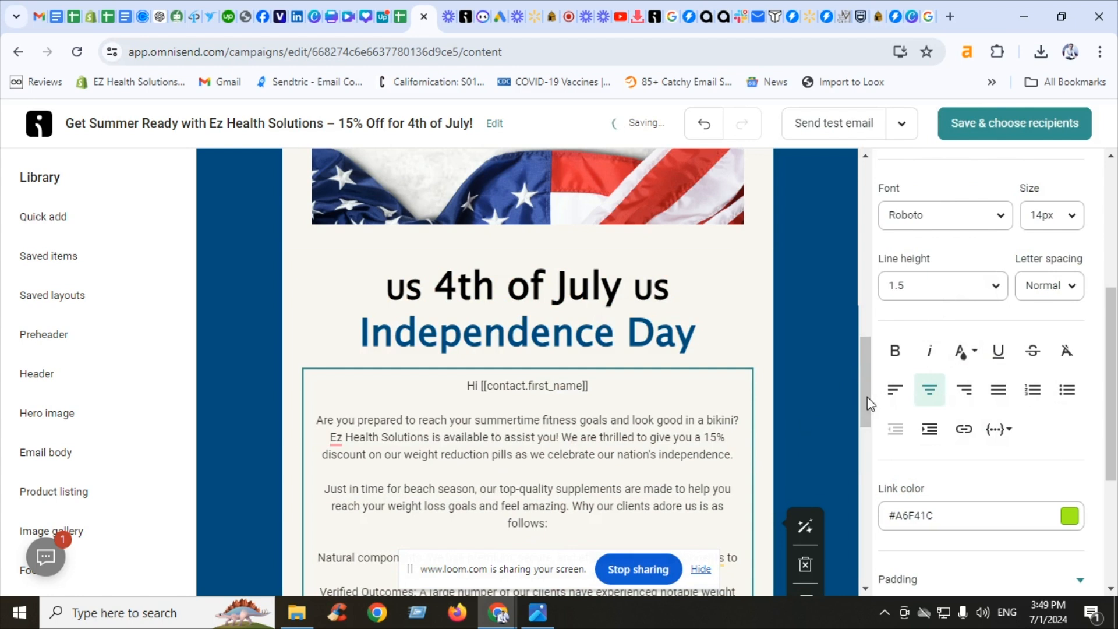
Replace the discount code in the special offer text with "EzHealth15" in quotation marks
left_click_drag(866, 380, 873, 475)
left_click(670, 421)
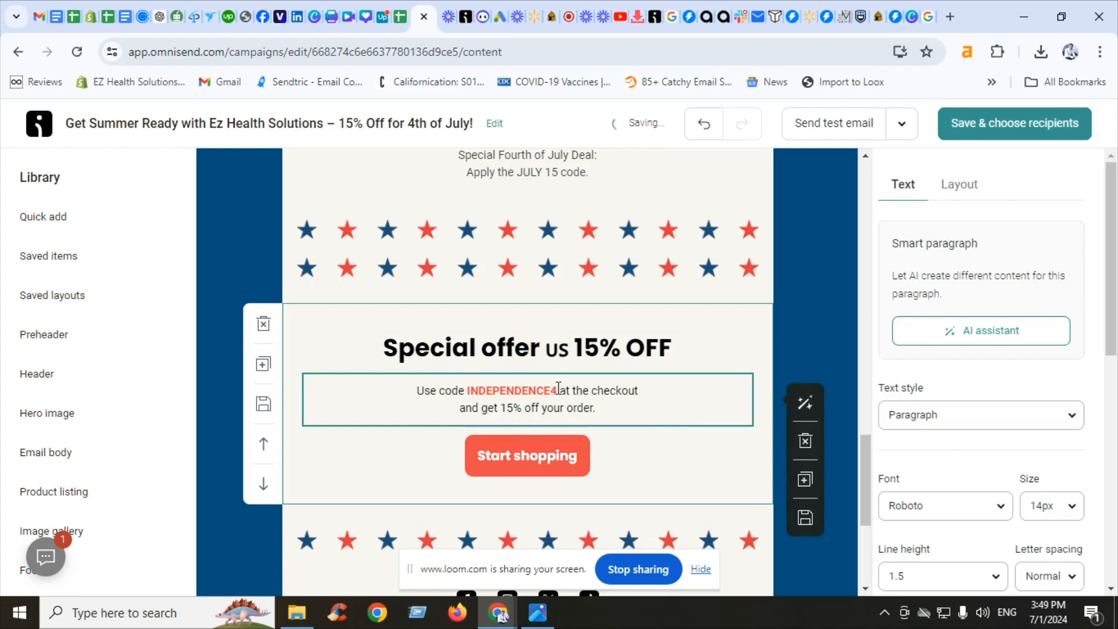
left_click_drag(556, 392, 467, 392)
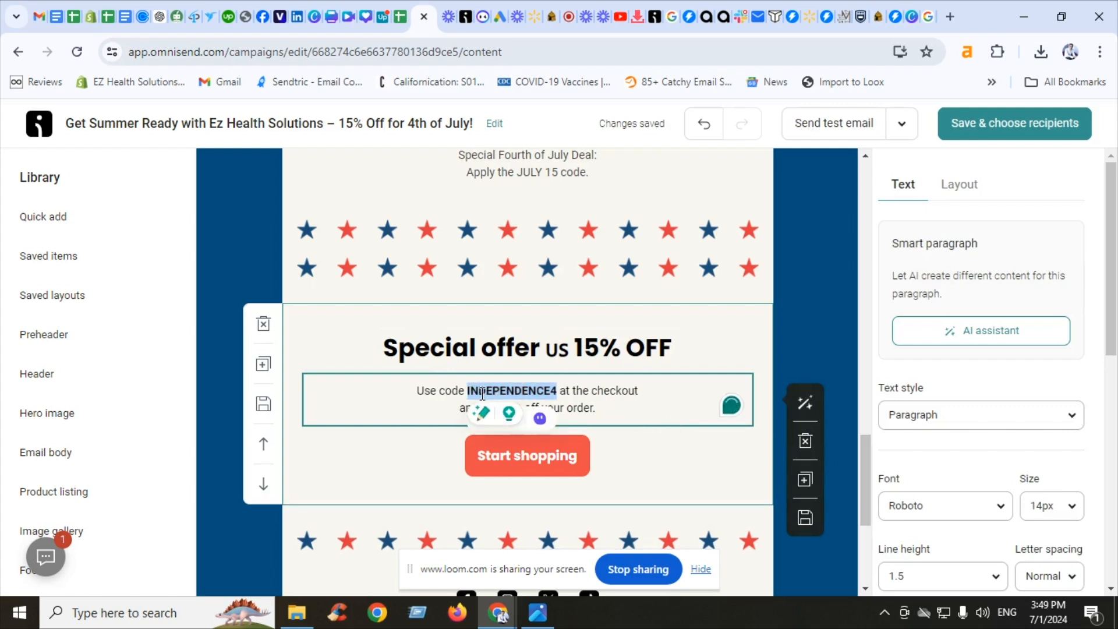
type("\"")
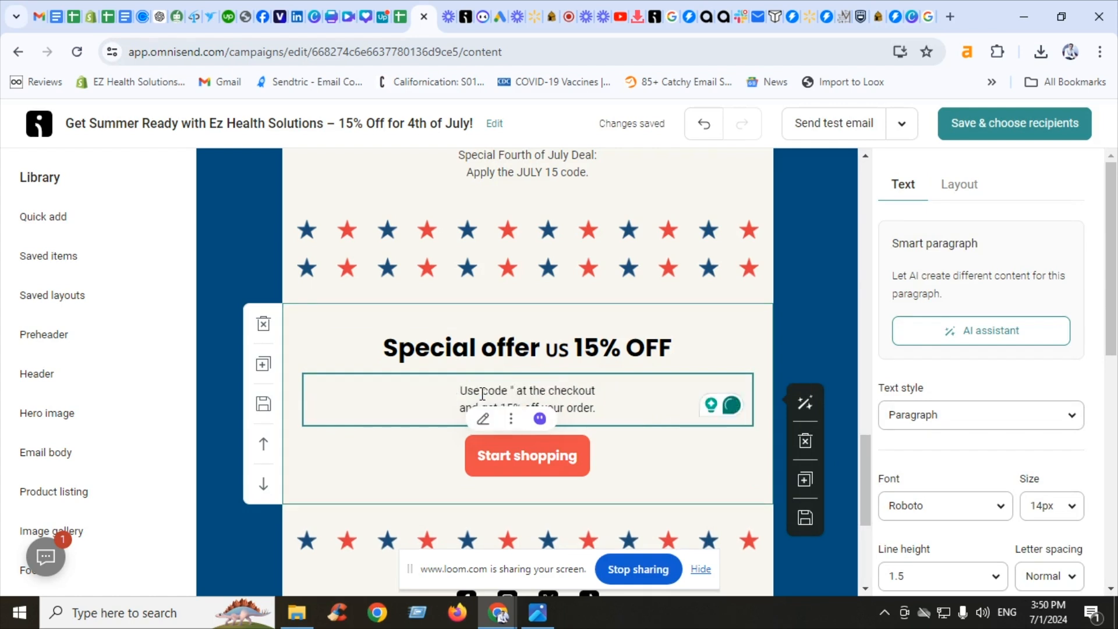
type("EzhEa")
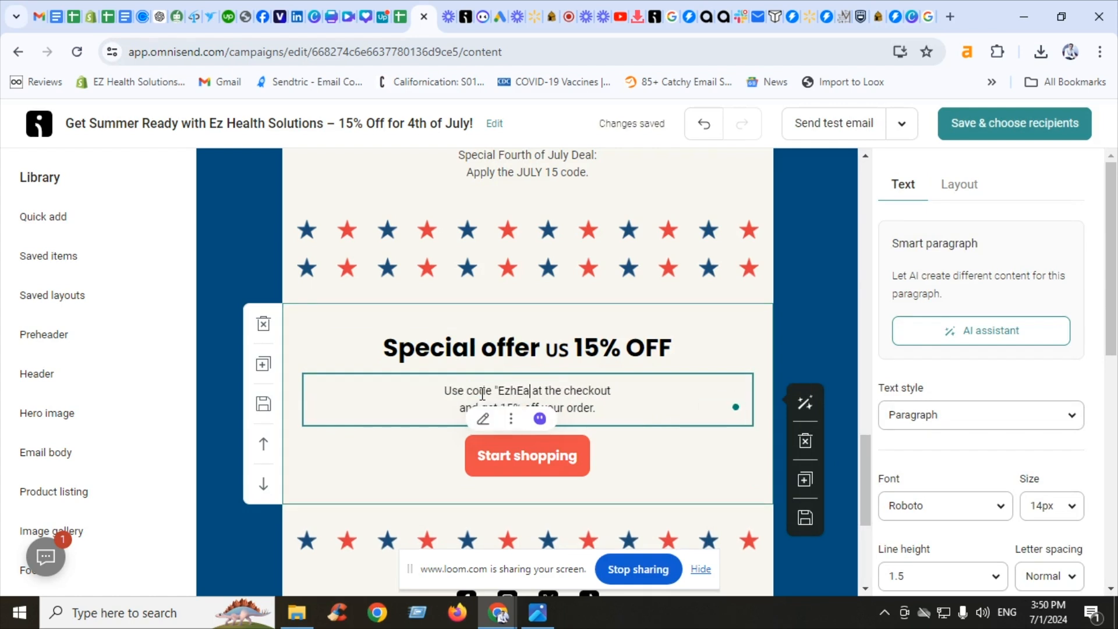
type("lth15")
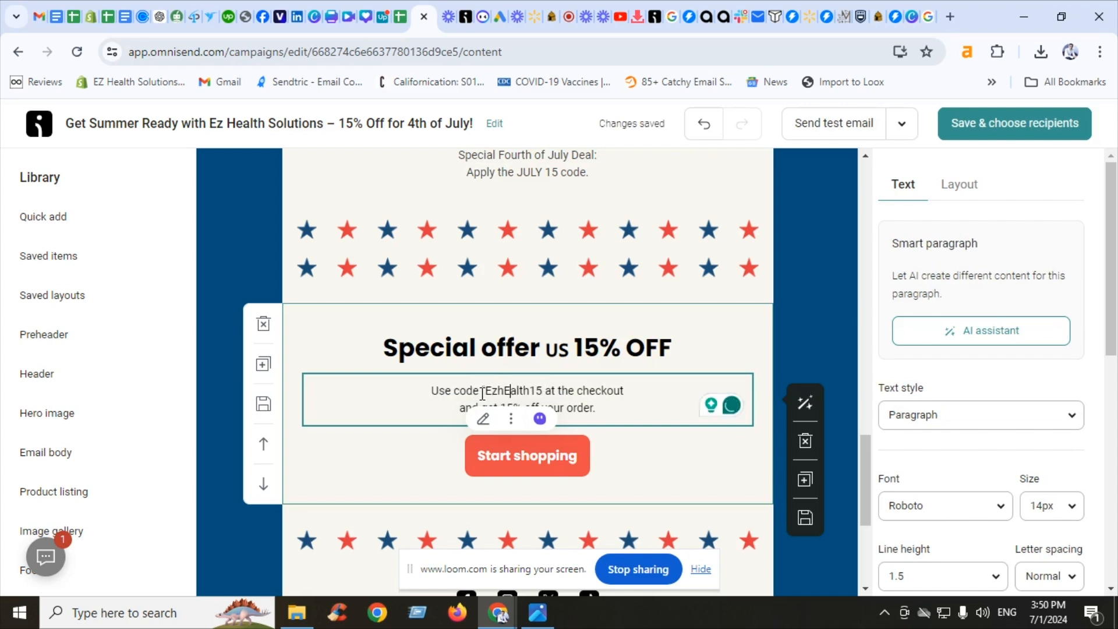
key("Down")
key("BackSpace")
type("He")
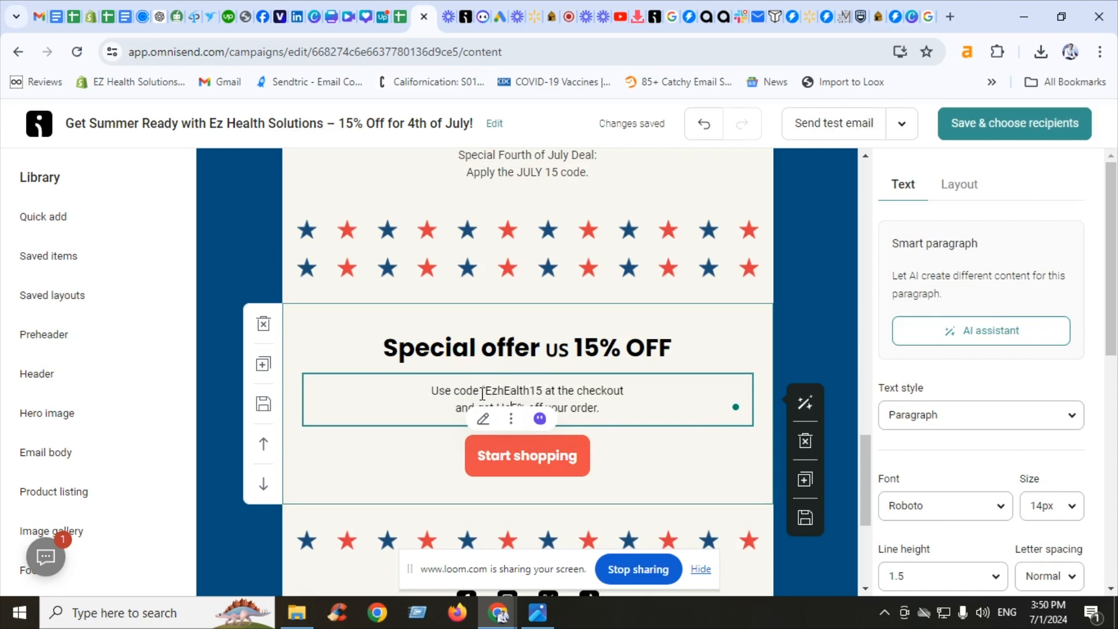
key("BackSpace")
key("BackSpace")
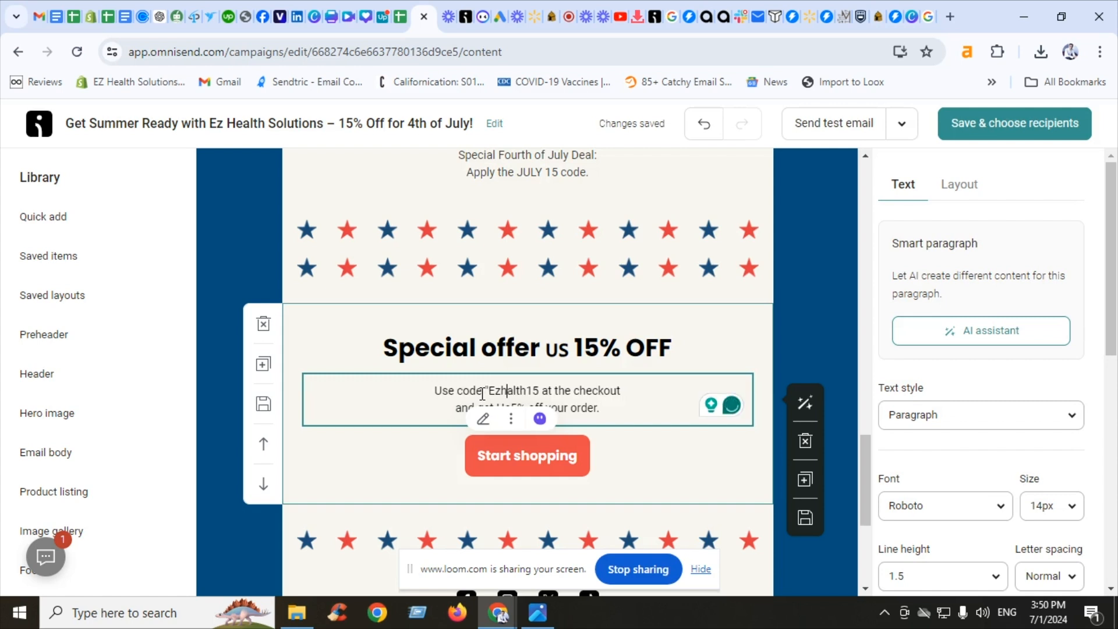
type("He")
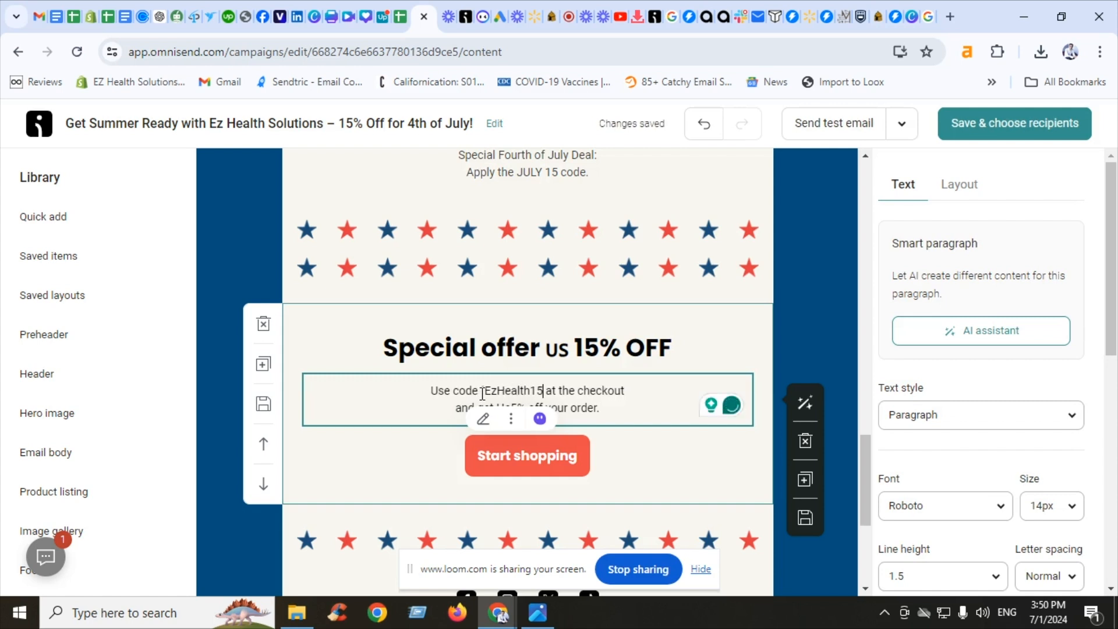
type("\"")
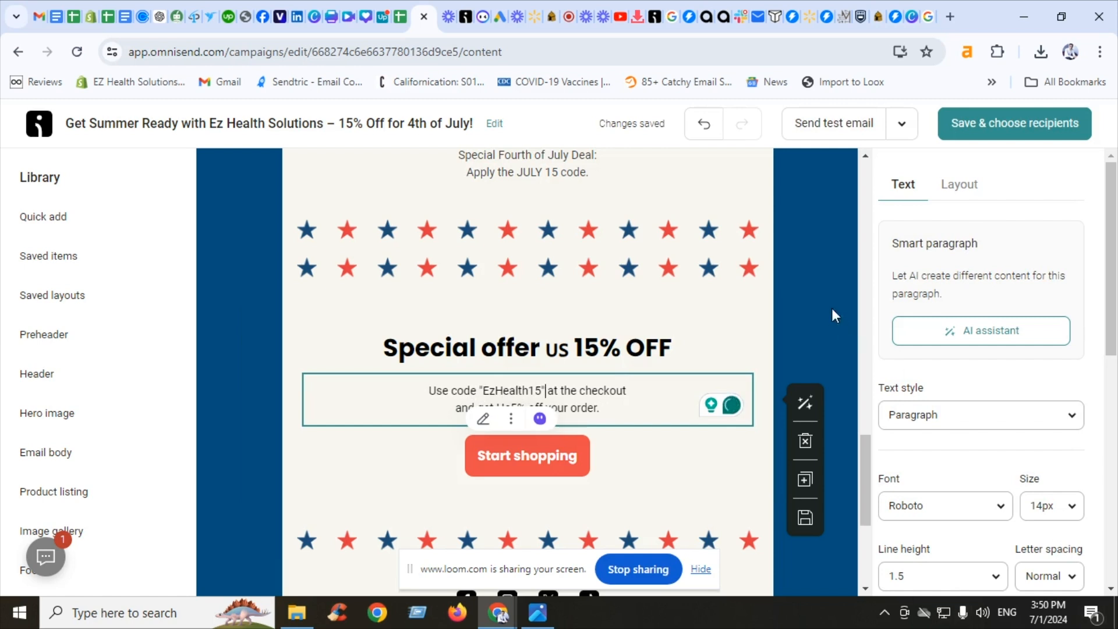
Add a discount code block below the special offer text
left_click(788, 274)
left_click(48, 215)
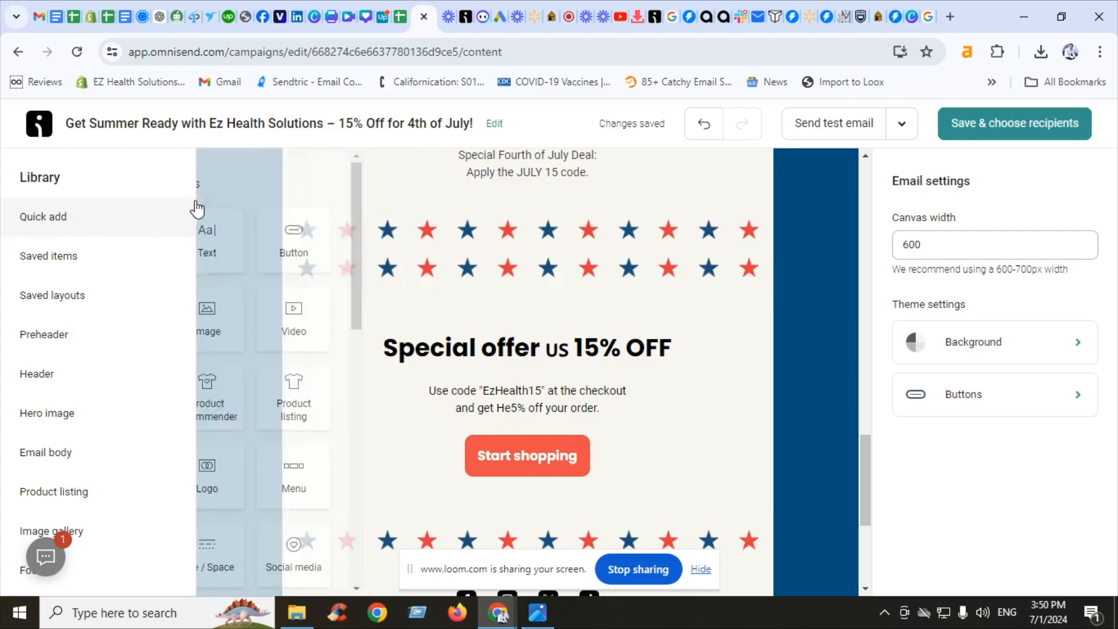
mouse_move(166, 209)
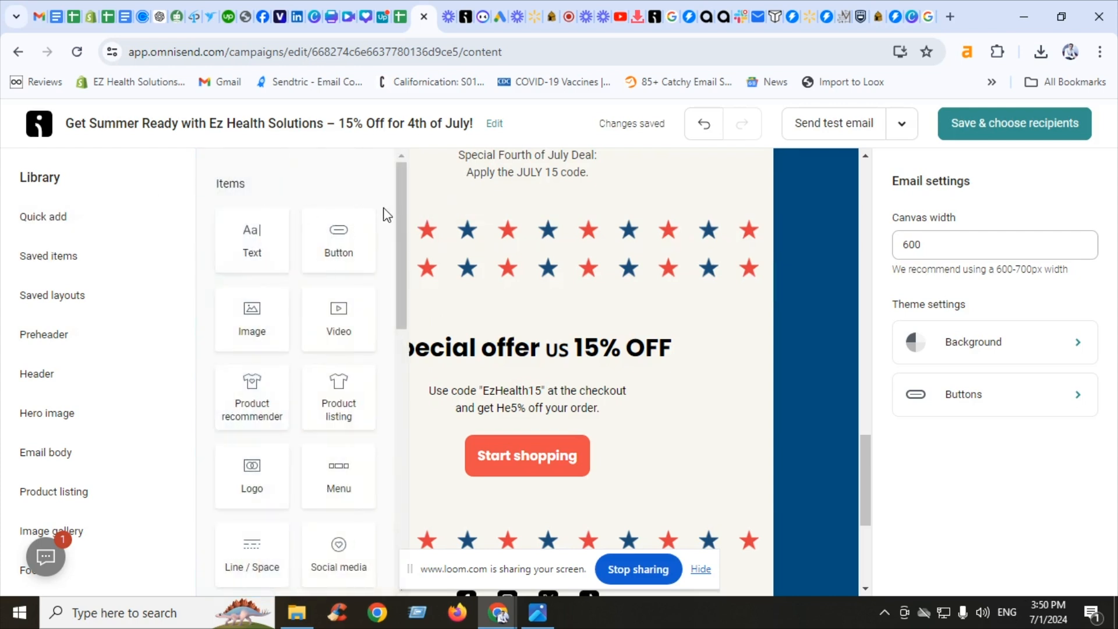
scroll(385, 262, "down", 5)
left_click_drag(245, 343, 510, 442)
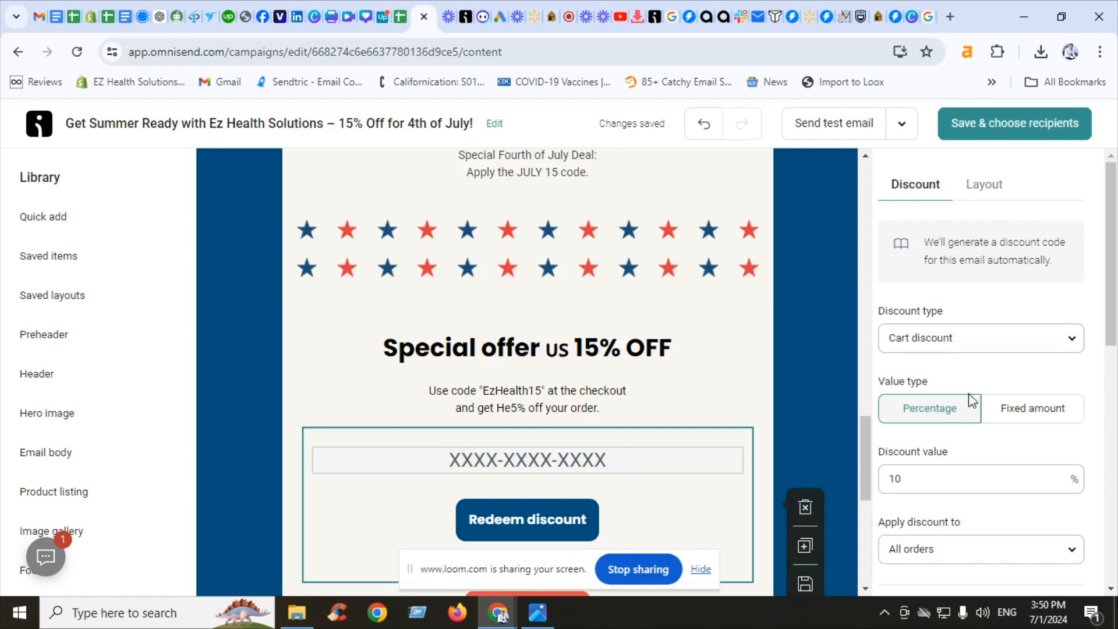
Set the discount value to 15 percent
left_click(904, 479)
left_click_drag(904, 478, 838, 475)
type("15")
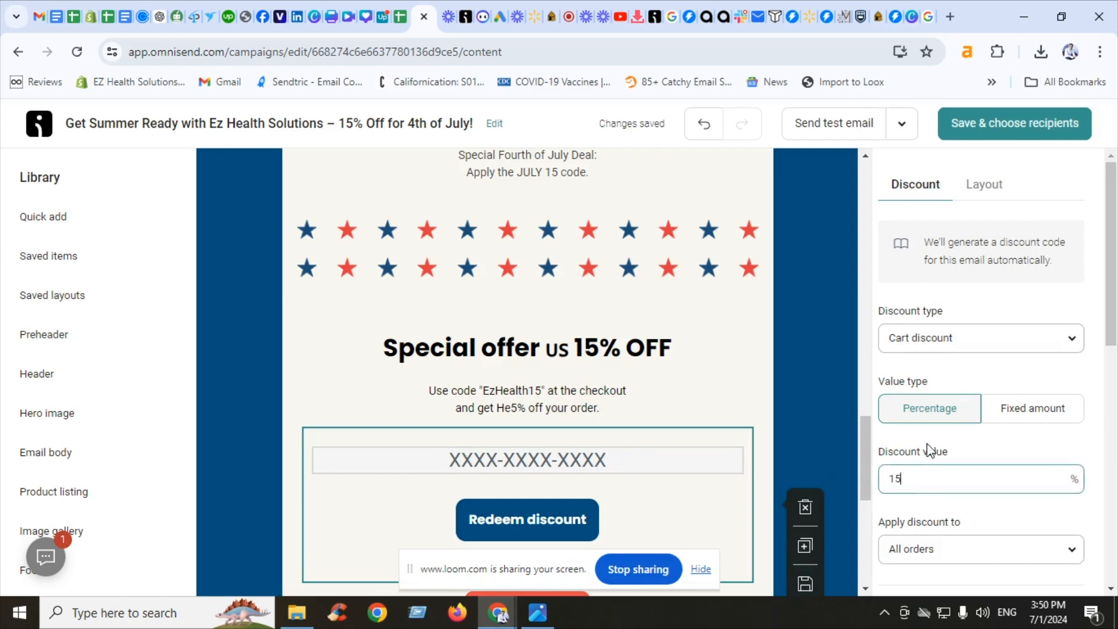
left_click(848, 429)
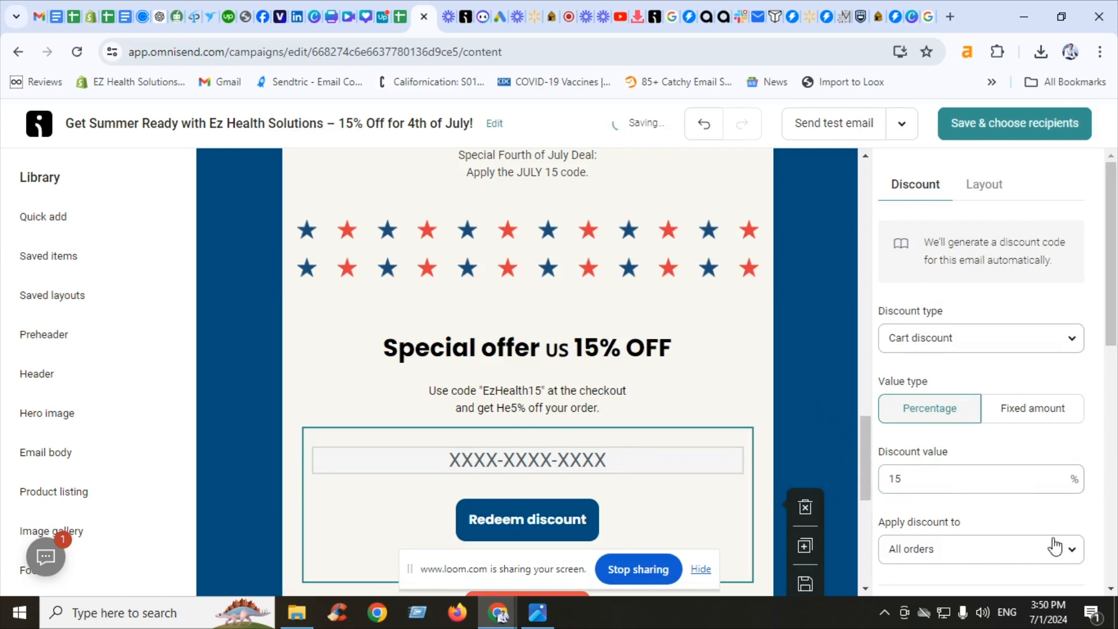
Try to set the discount expiry to 3 days
scroll(1018, 495, "down", 4)
left_click(923, 442)
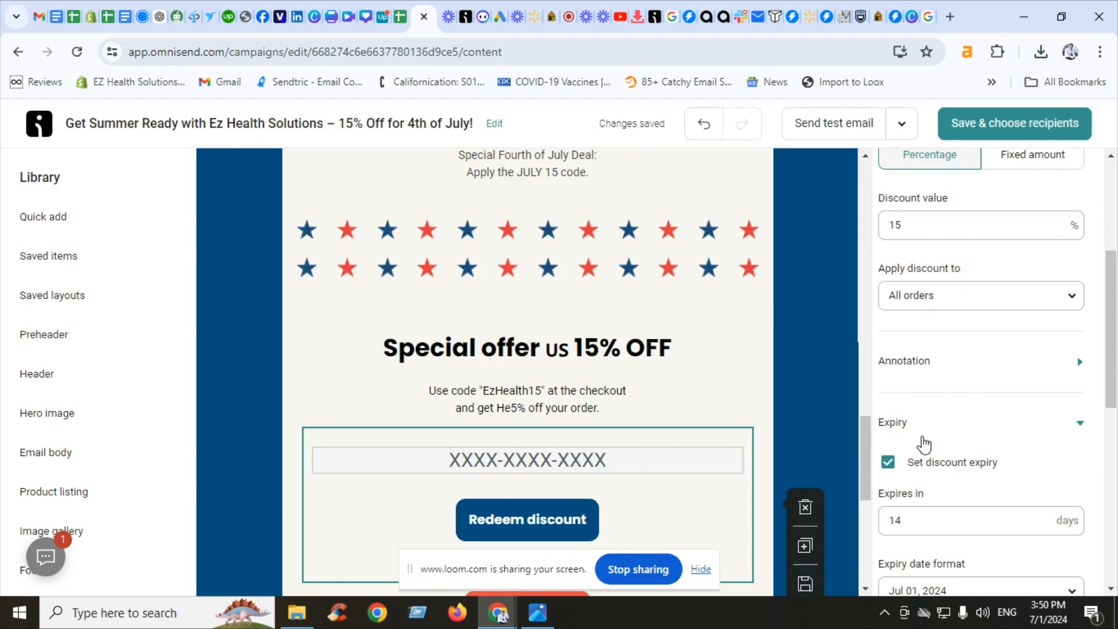
left_click_drag(915, 525, 842, 526)
type("3")
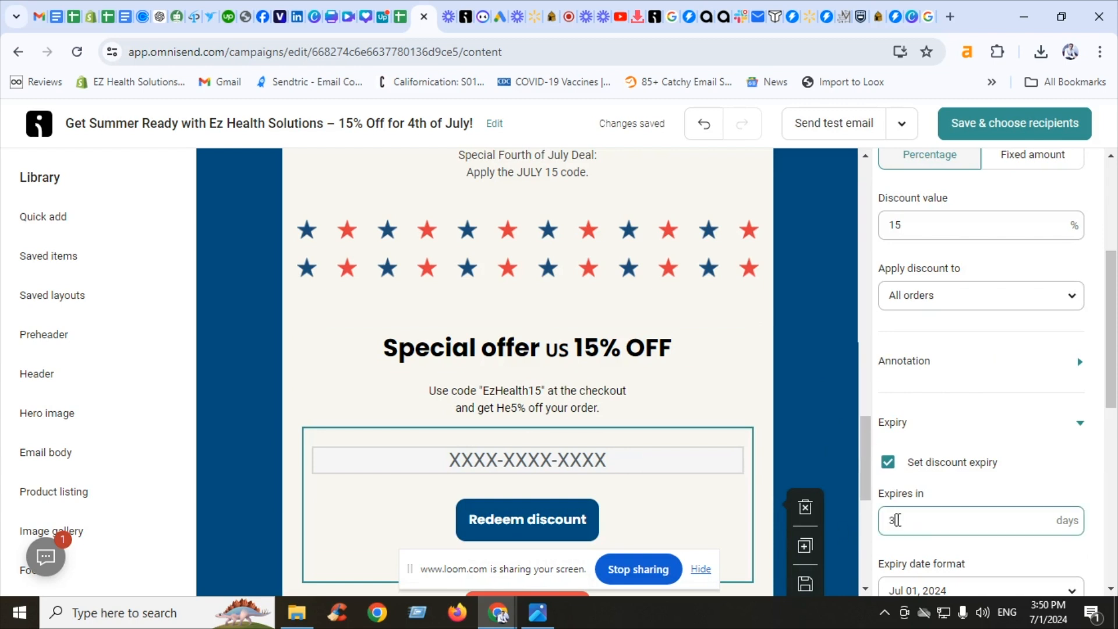
left_click(887, 464)
left_click(887, 473)
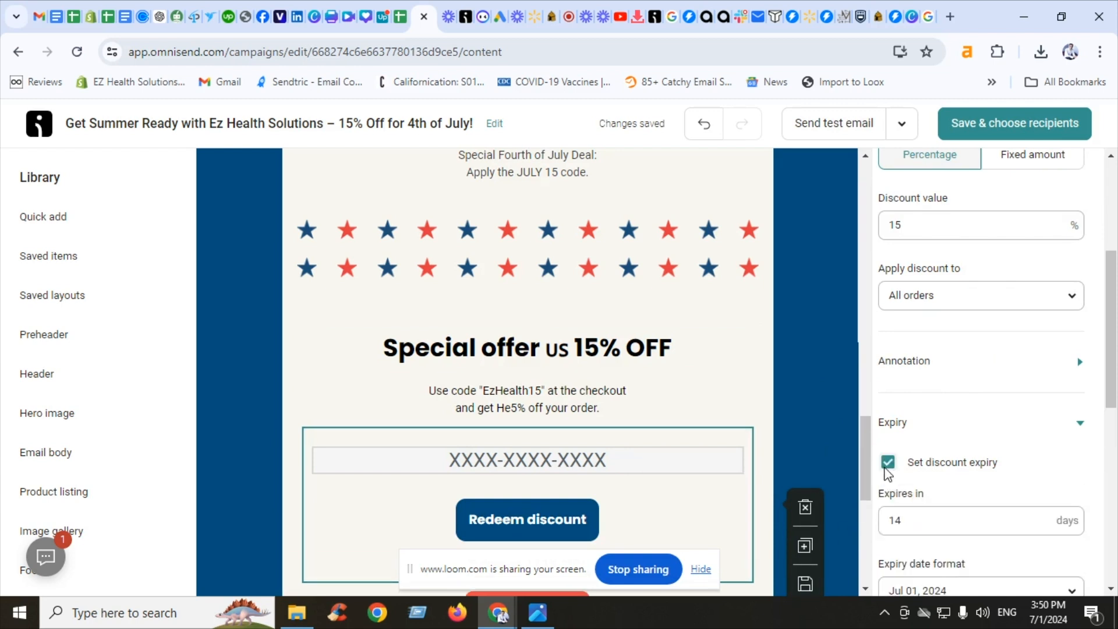
Add a product listing block below the discount section's Start shopping button
left_click(813, 434)
left_click_drag(859, 448, 854, 497)
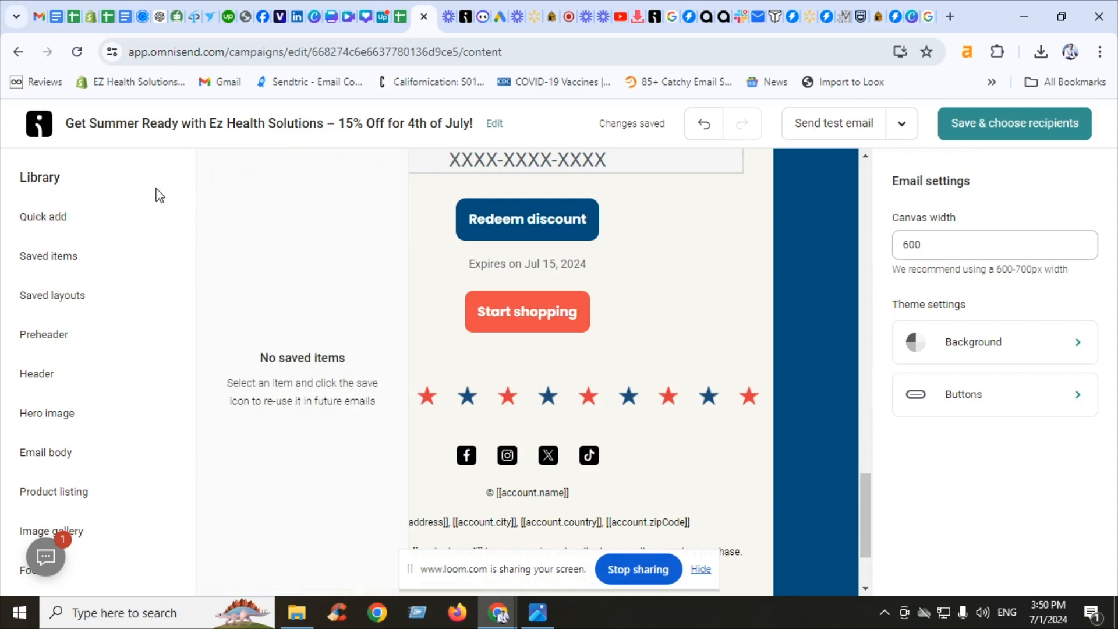
mouse_move(156, 212)
mouse_move(398, 239)
left_mouse_down()
mouse_move(397, 355)
mouse_move(399, 238)
left_mouse_up()
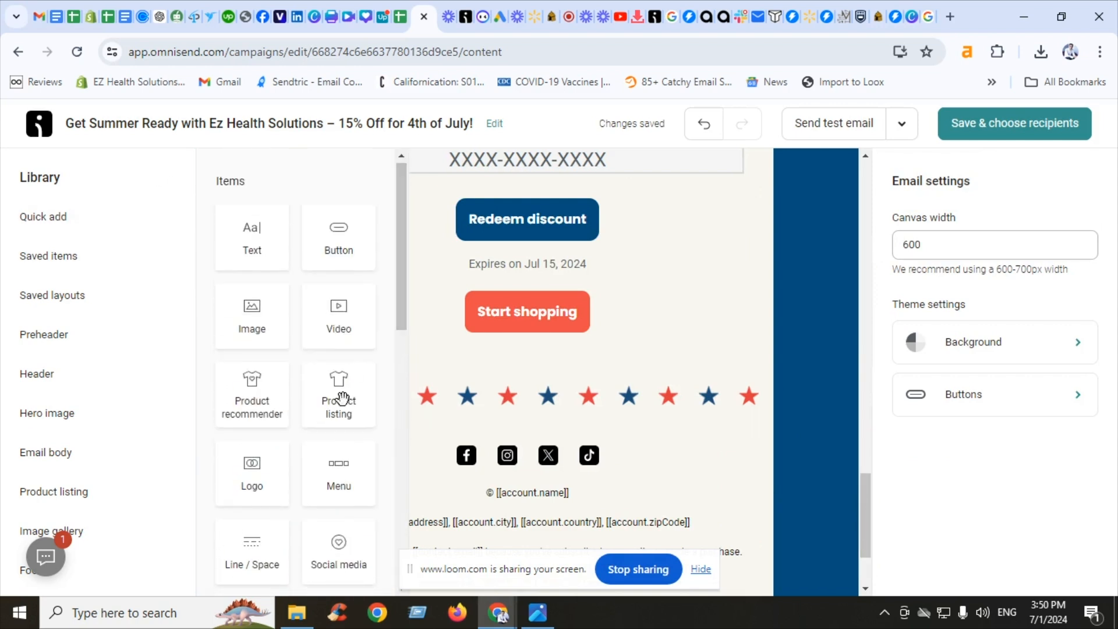
left_click_drag(585, 473, 557, 411)
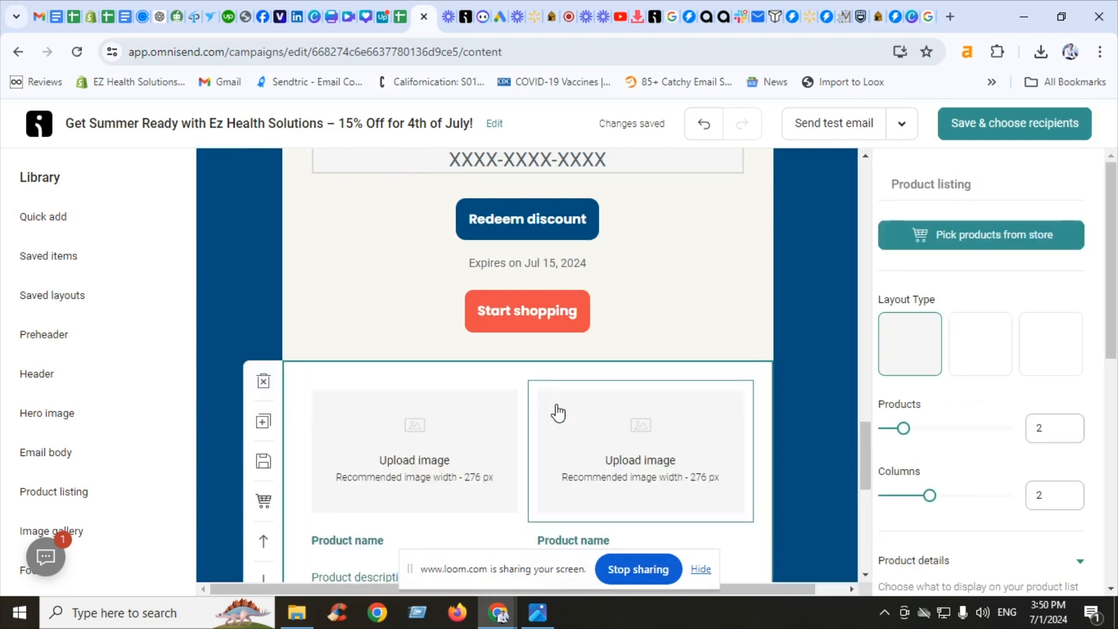
Pick four store products for the listing: EZ Daily Super Greens Powder, Ez Body Slimmer Supreme-30, Ez Slim Trim, and Fiber & Herbs Colon Cleanse
left_click(994, 235)
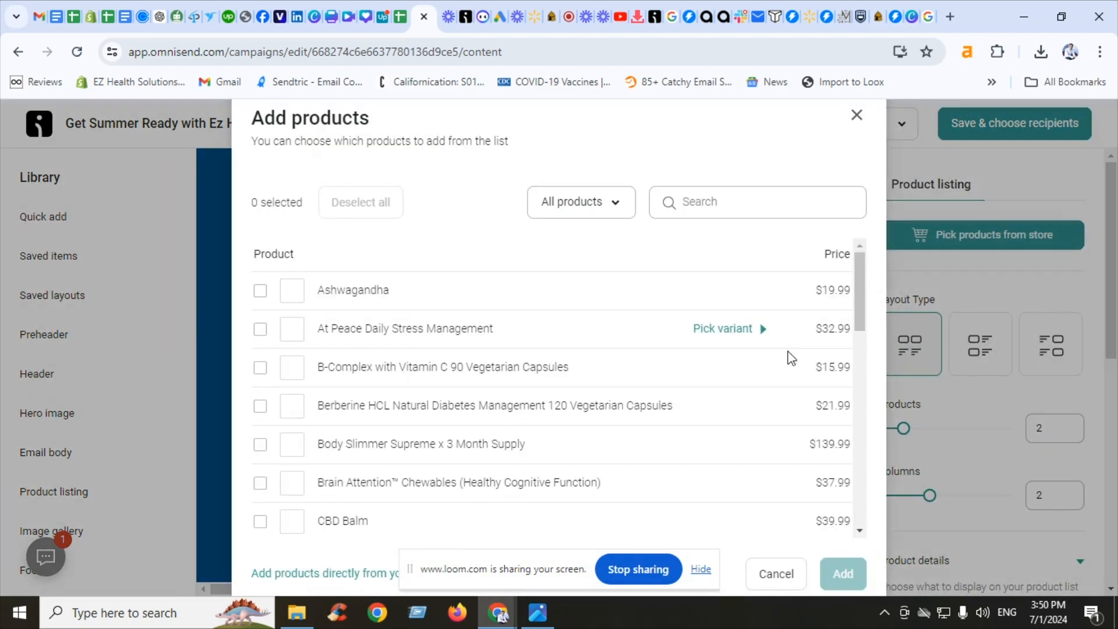
left_click_drag(866, 279, 866, 336)
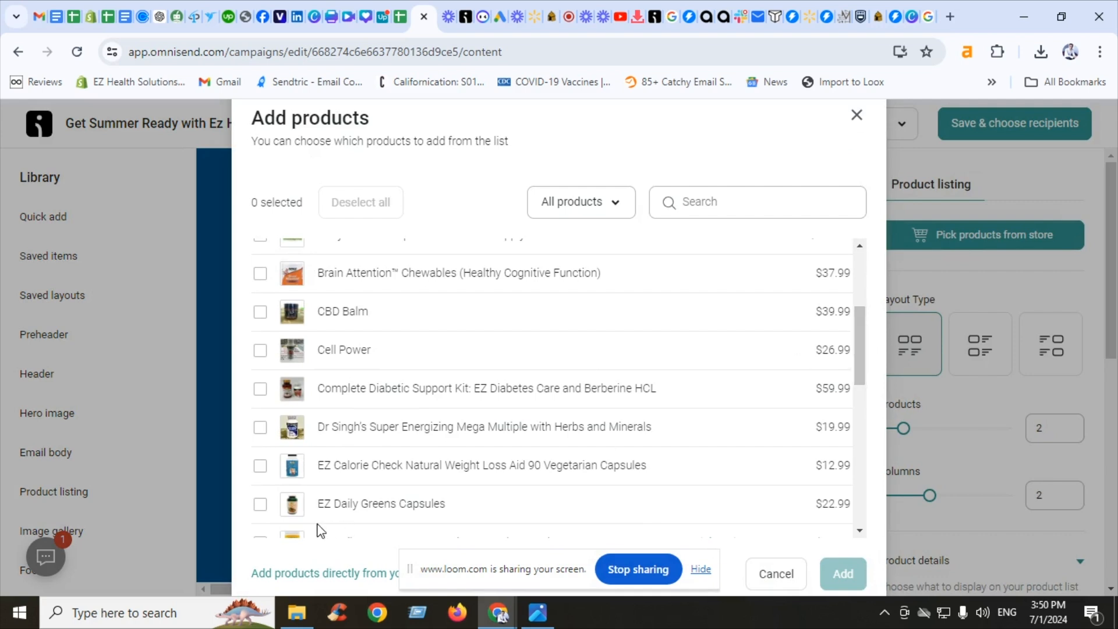
left_click(260, 541)
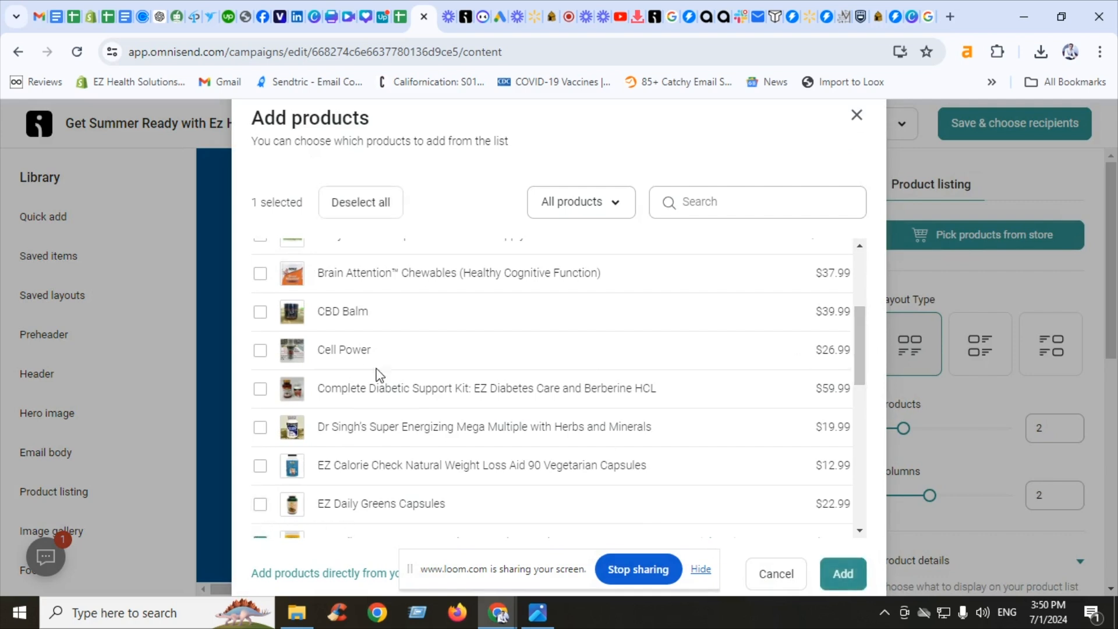
left_click_drag(855, 344, 856, 408)
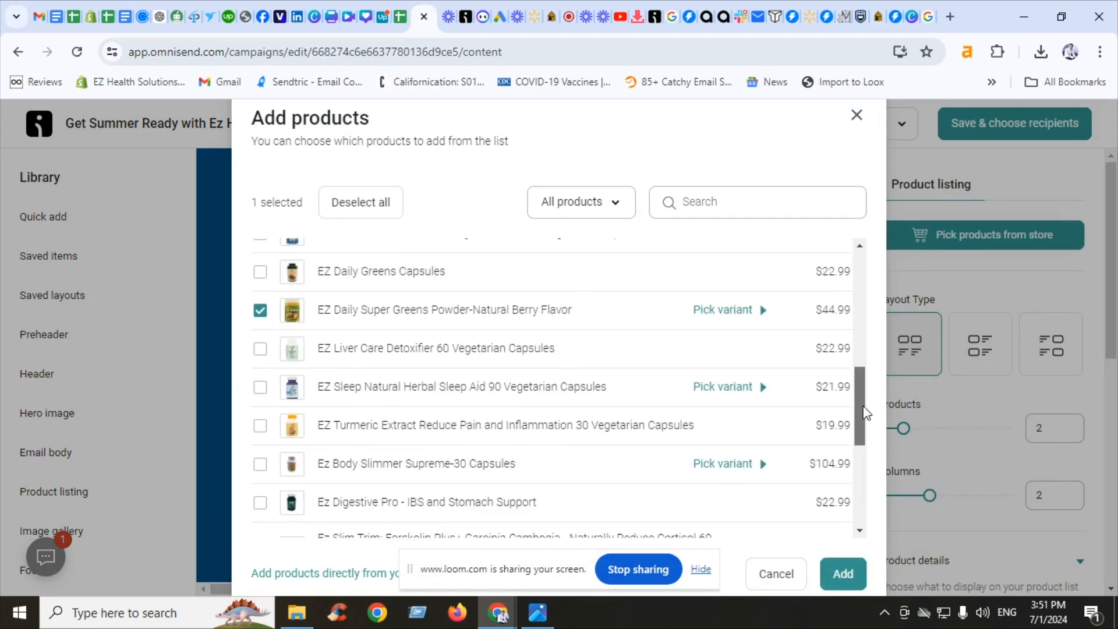
left_click(260, 454)
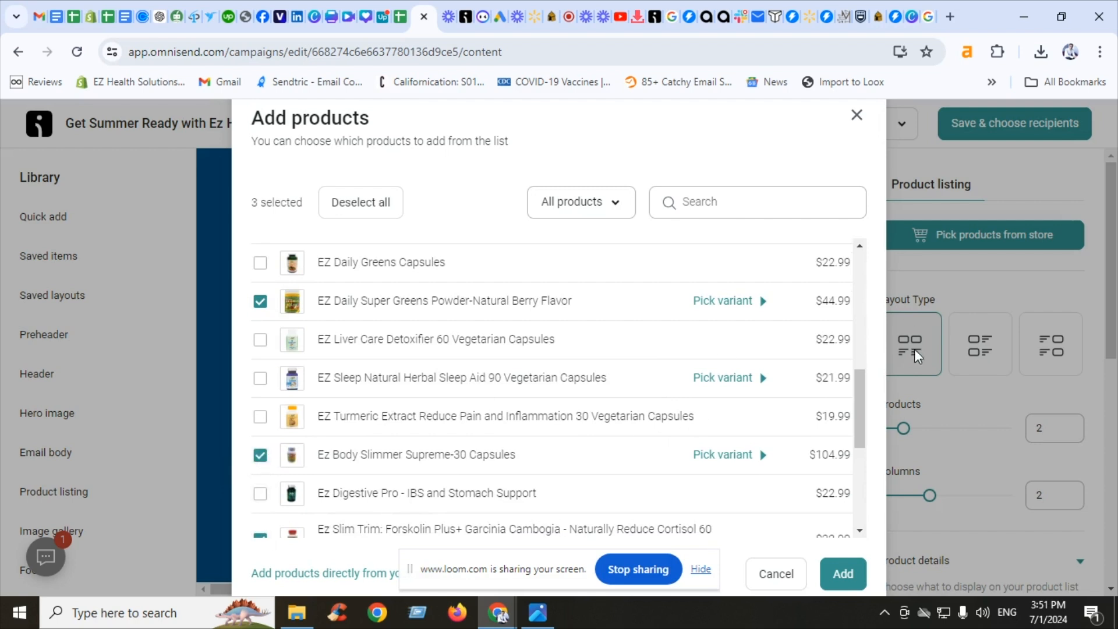
scroll(859, 404, "down", 5)
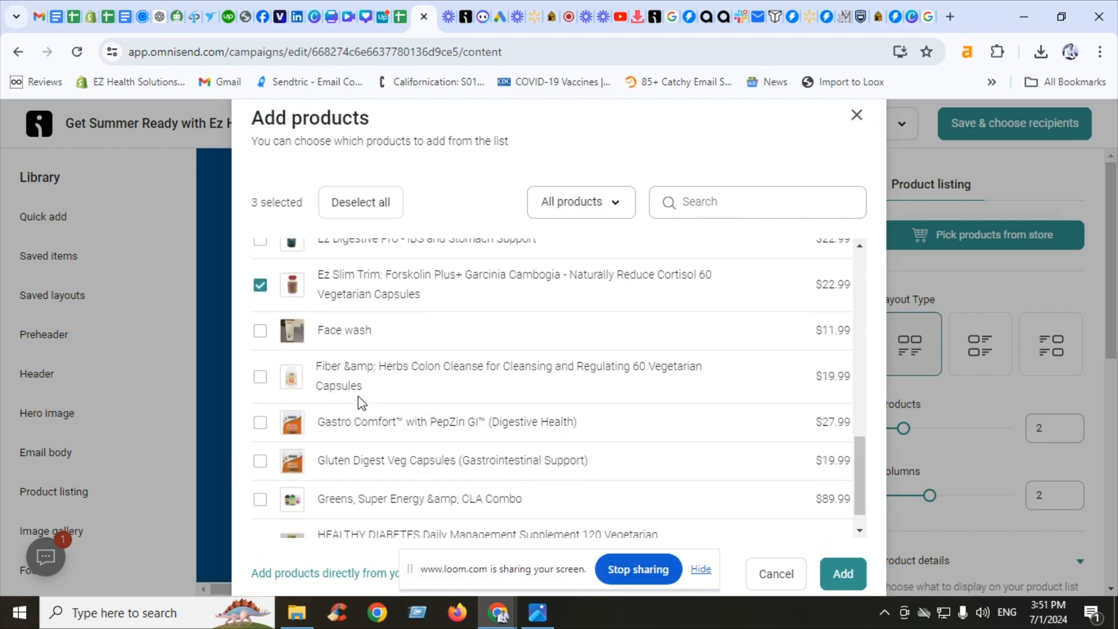
left_click(259, 377)
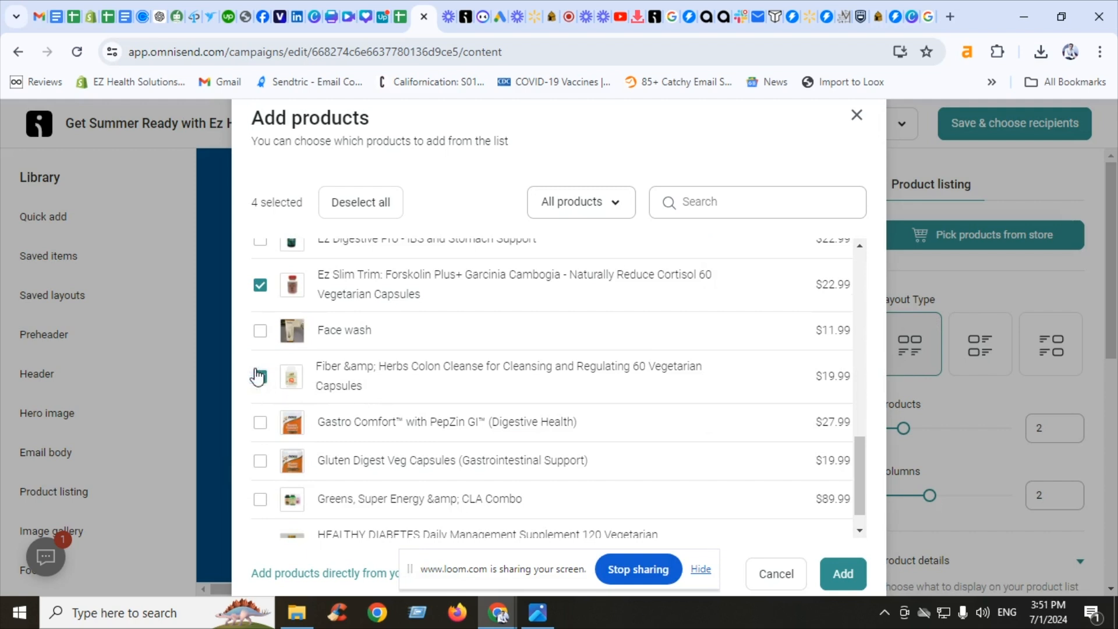
left_click(826, 565)
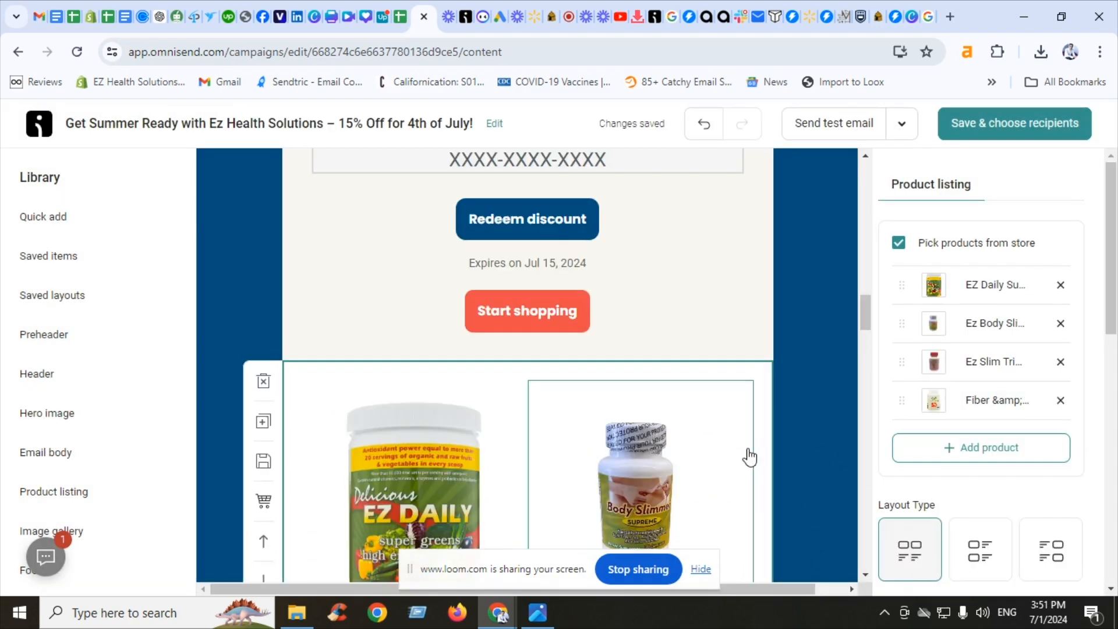
Hide the product descriptions in the product listing
left_click(751, 459)
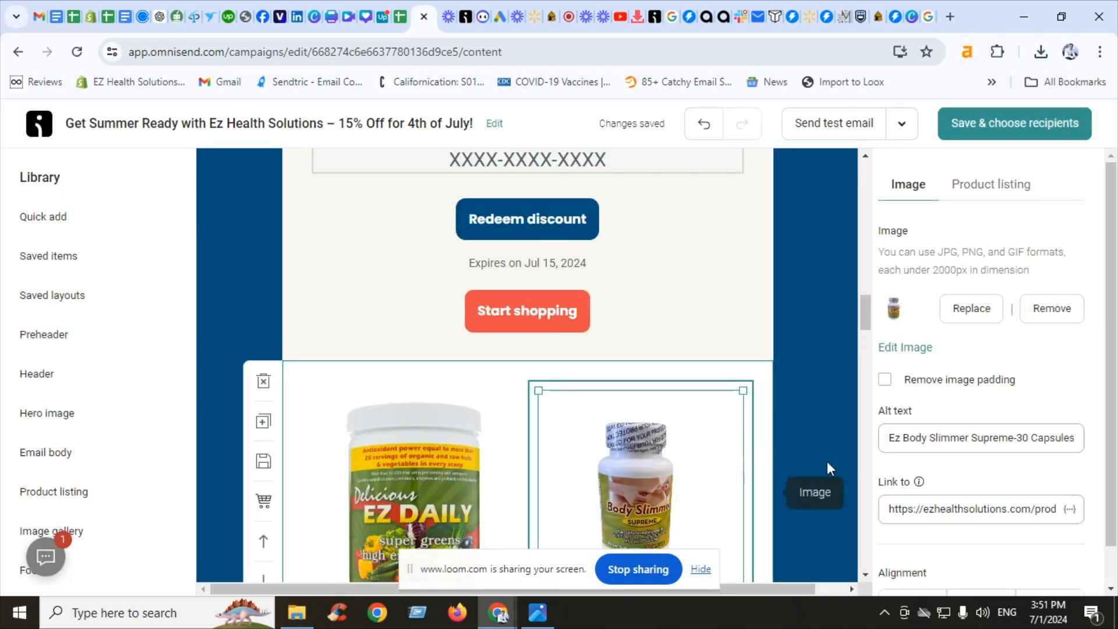
left_click(766, 439)
scroll(1001, 420, "down", 6)
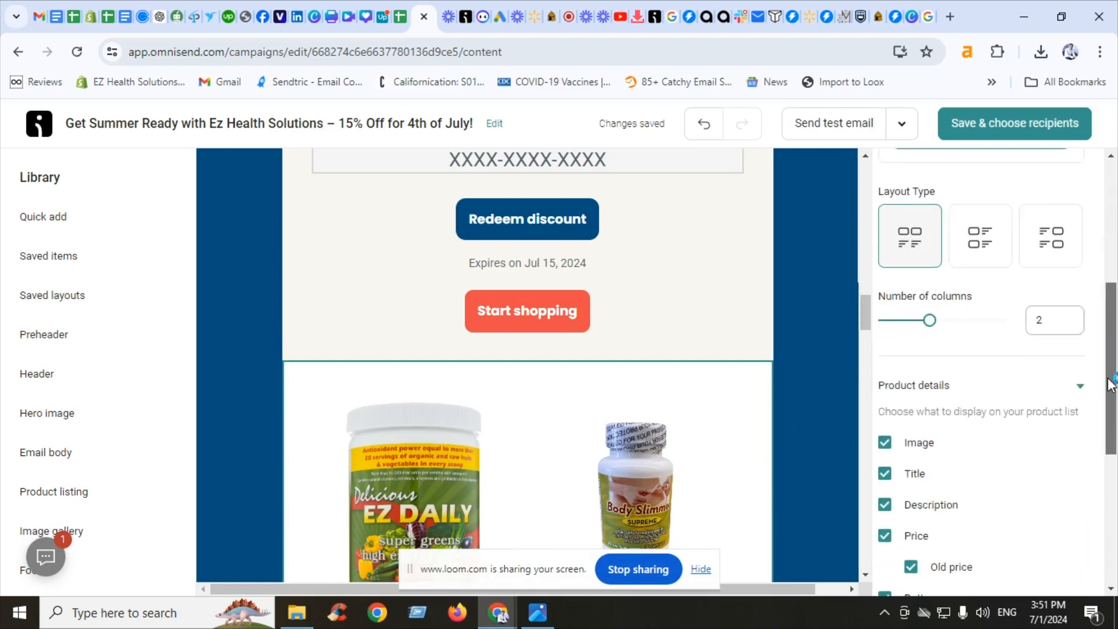
left_click(925, 469)
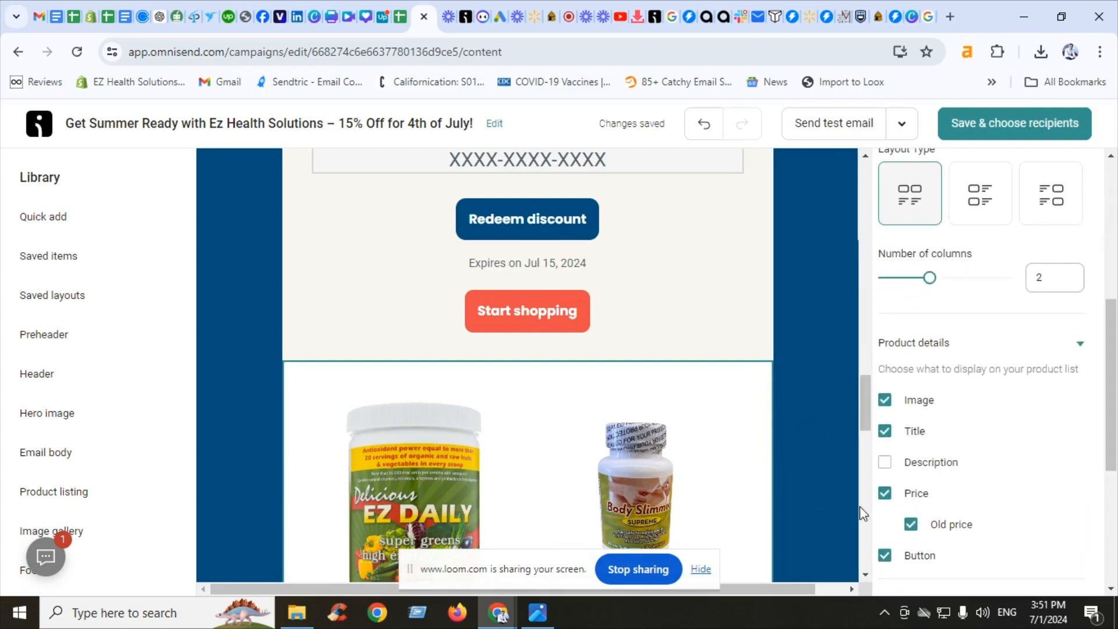
left_click(860, 404)
left_click_drag(860, 404, 860, 451)
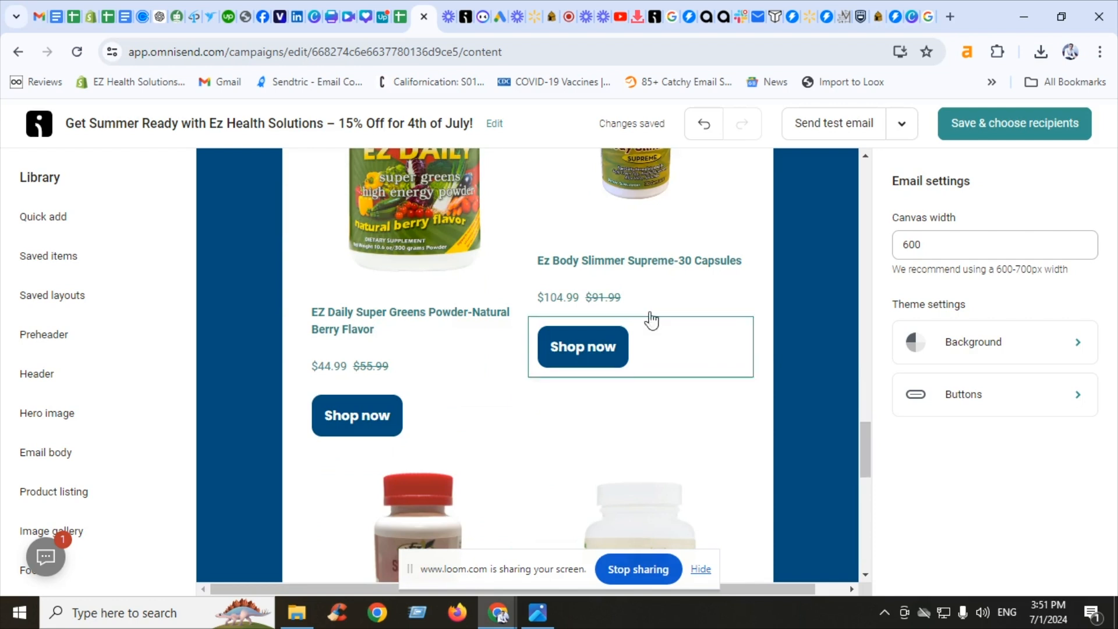
Set the product titles' font to Lucida
left_click(605, 251)
triple_click(605, 251)
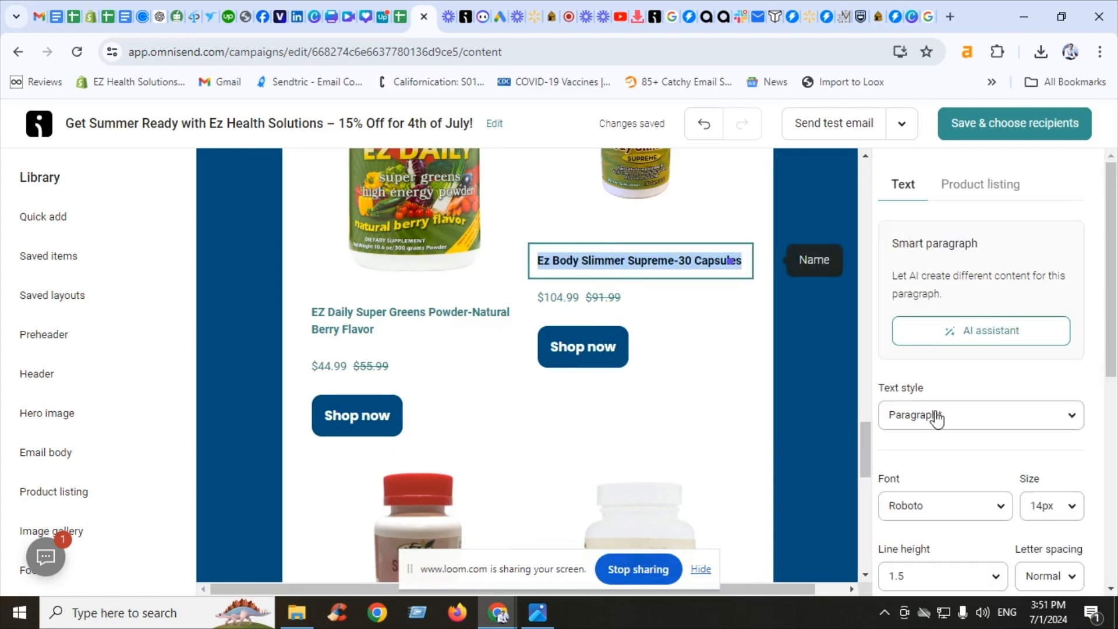
left_click(937, 501)
scroll(1048, 451, "down", 3)
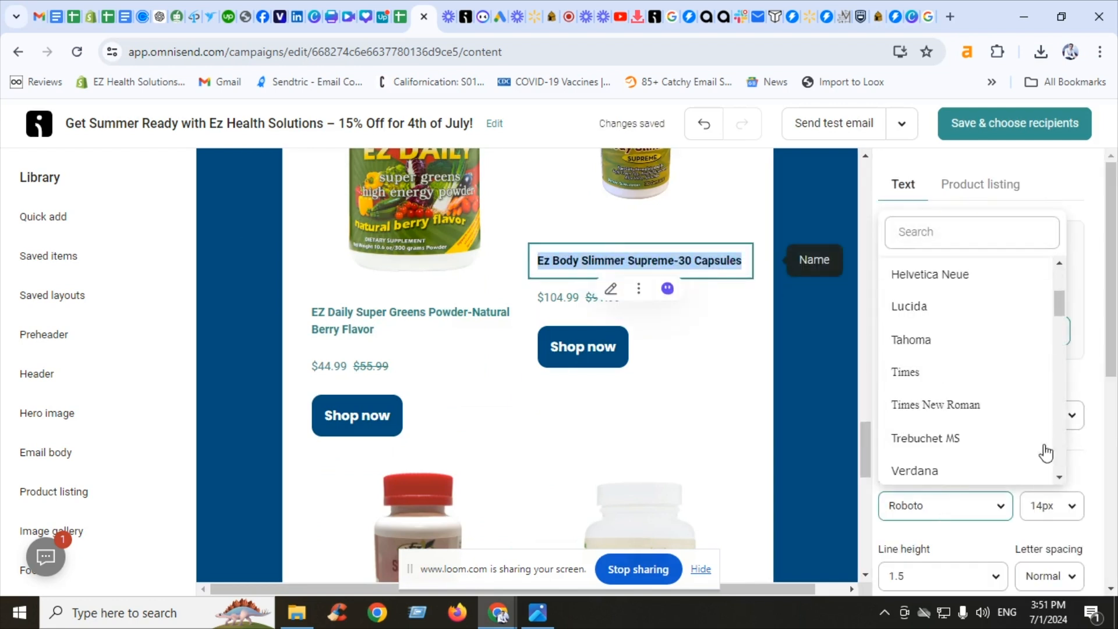
left_click(903, 315)
left_click(579, 370)
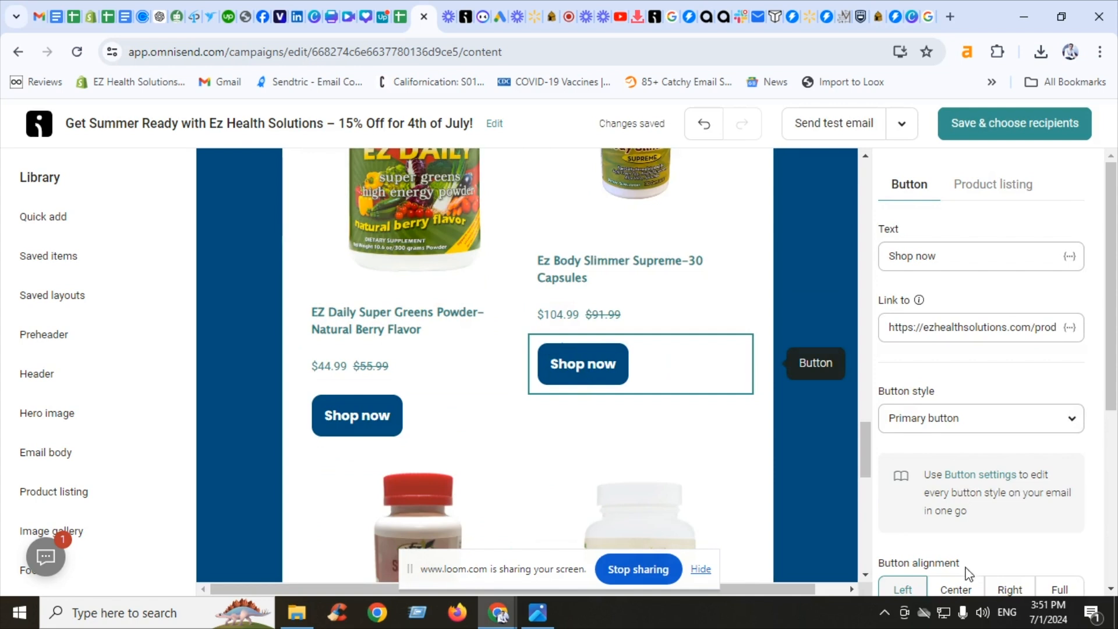
Center-align the second product's Shop now button and its price
left_click(953, 589)
left_click(546, 312)
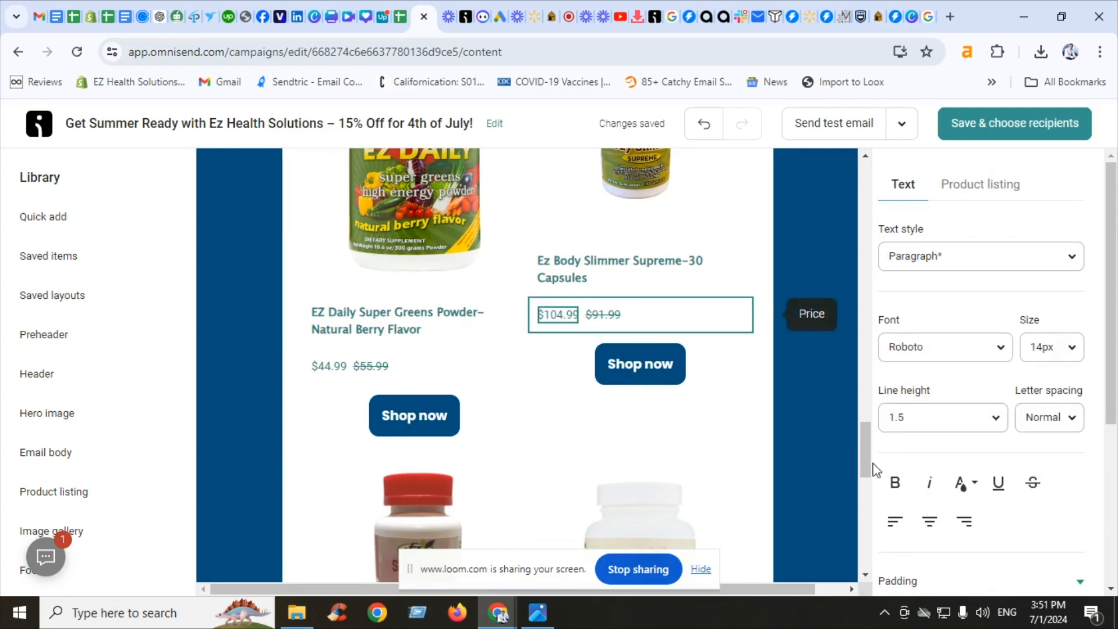
left_click(930, 521)
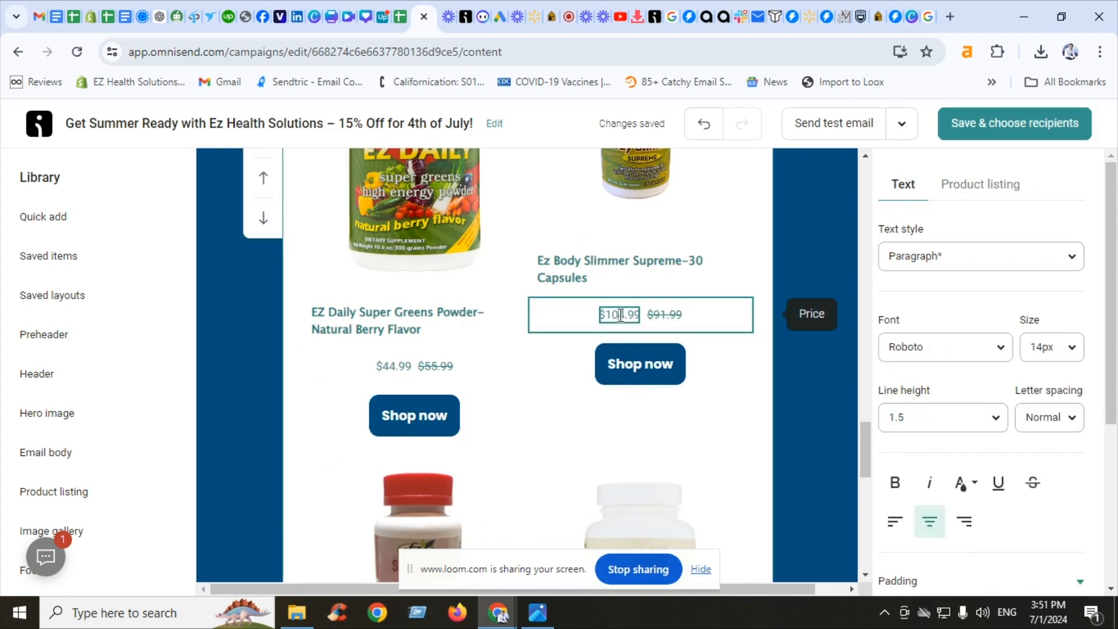
Change the second product's sale price to $54.99
key("BackSpace")
key("BackSpace")
type("5")
Set the price text's font to Georgia and enlarge its size
key("ctrl+a")
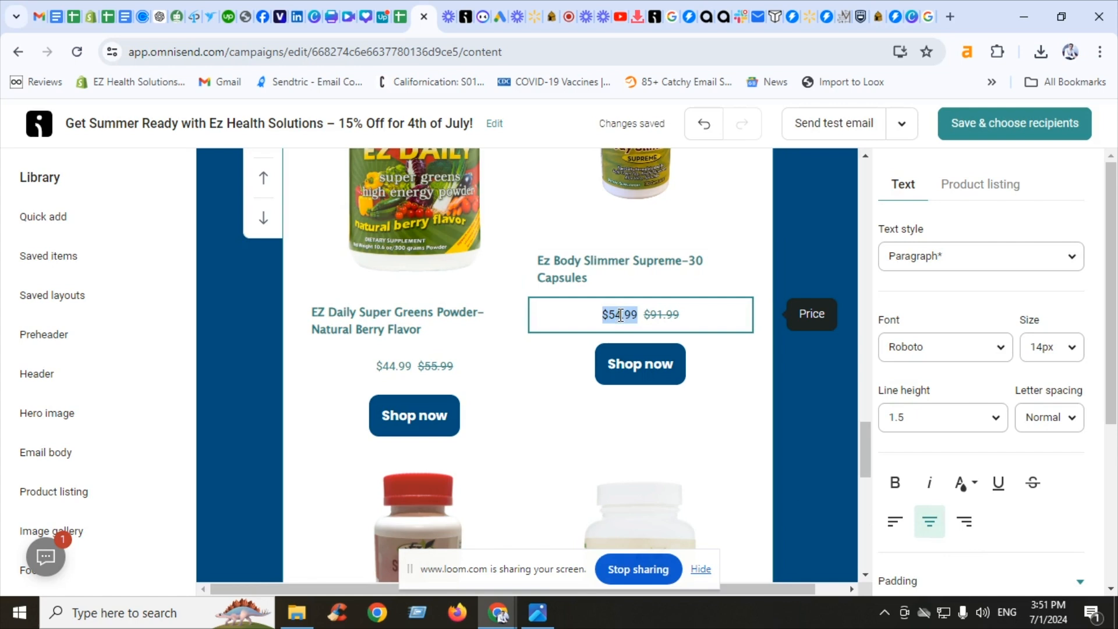
left_click(964, 353)
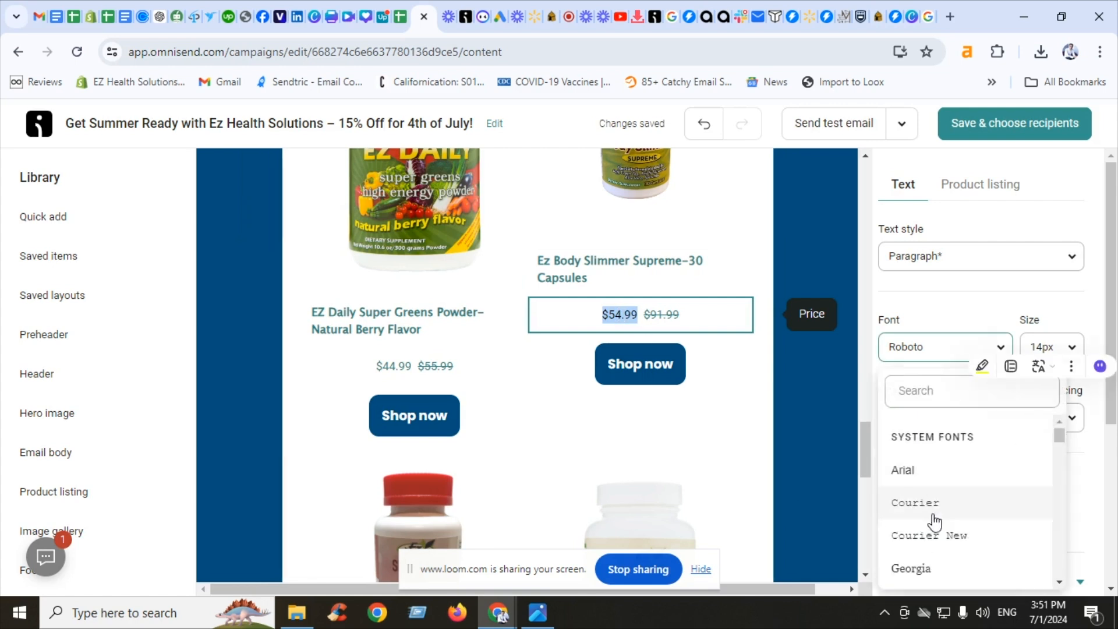
left_click(932, 565)
left_click(1069, 349)
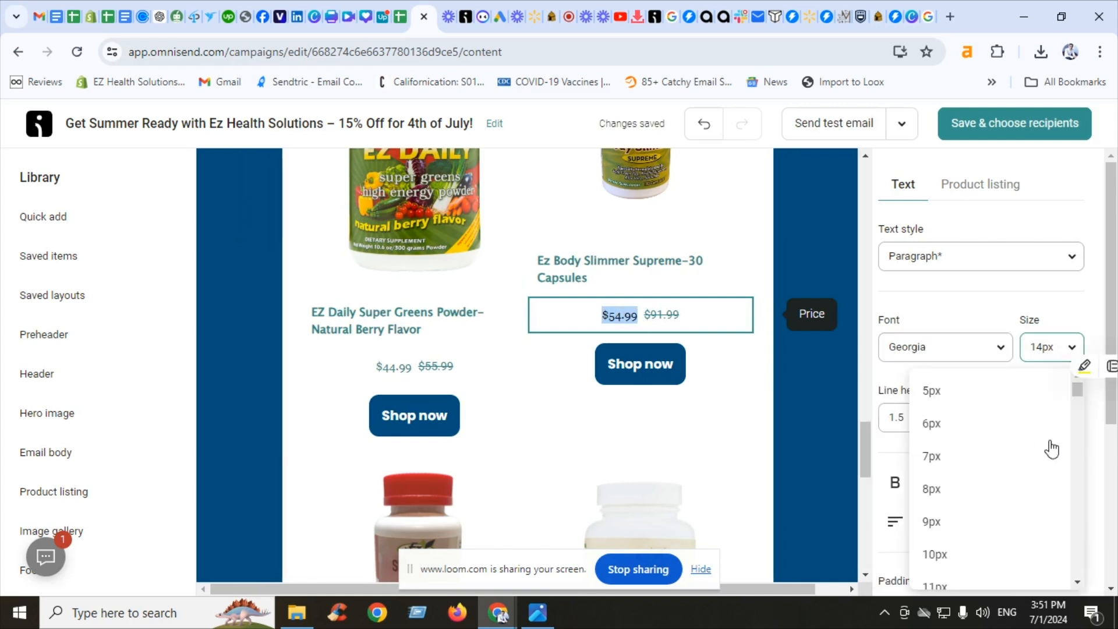
scroll(1074, 469, "down", 3)
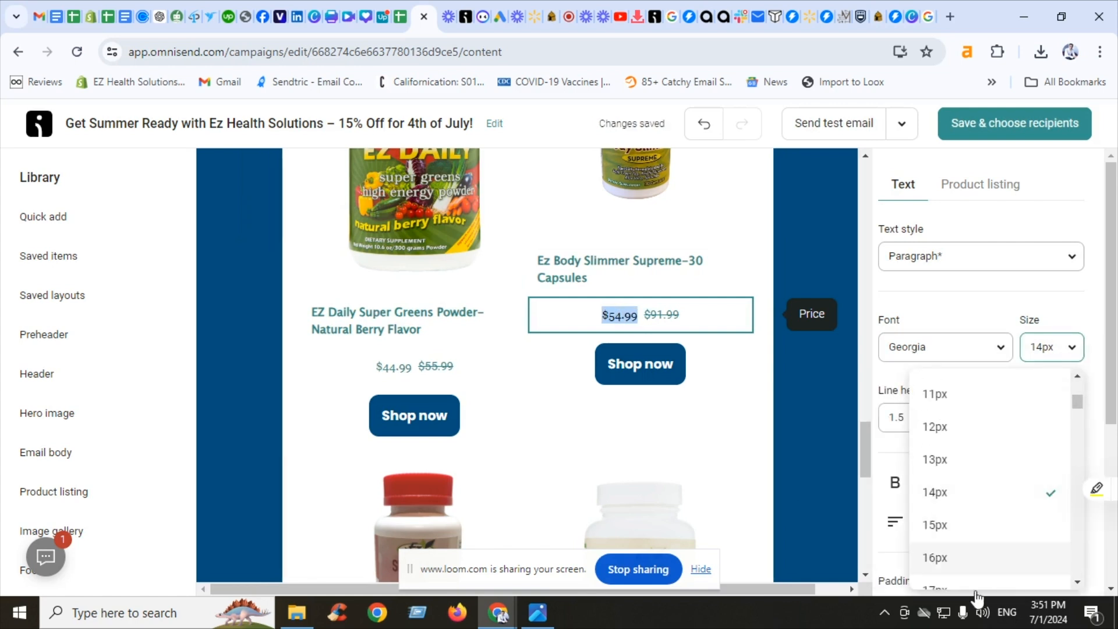
left_click(968, 585)
left_click(809, 431)
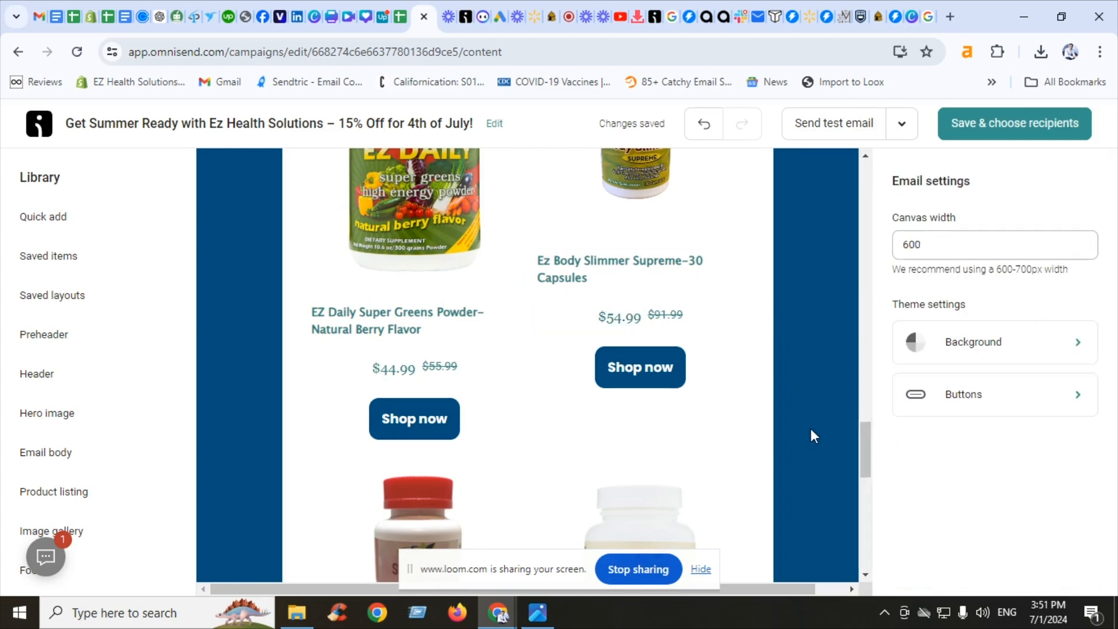
Save the email content and continue to choosing the campaign recipients
left_click_drag(866, 449, 887, 193)
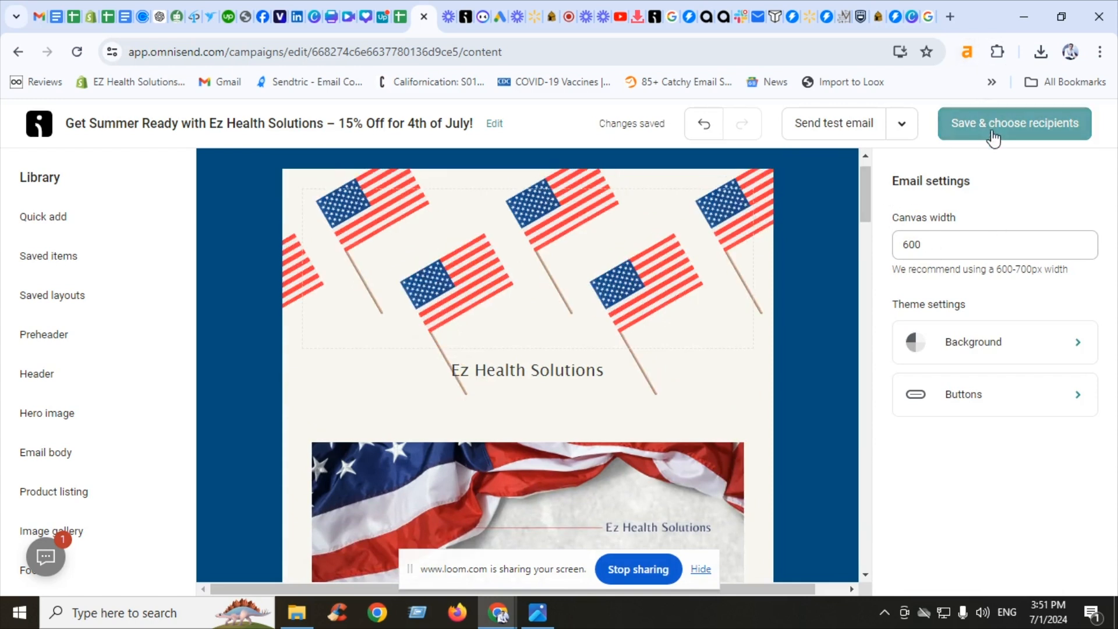
left_click(994, 136)
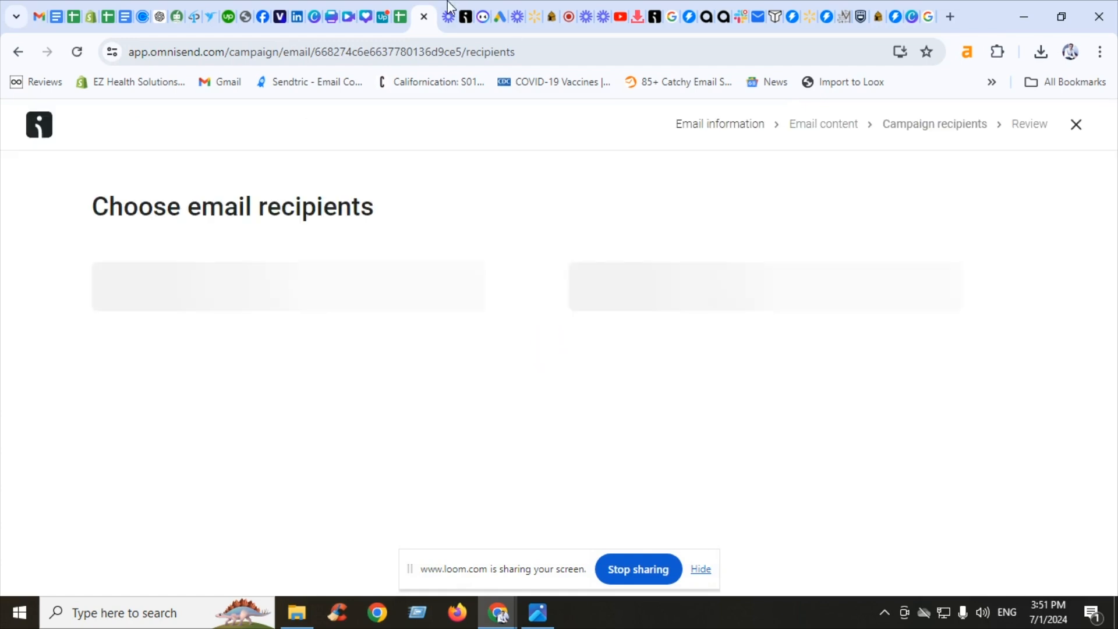
In the audience segment editor, set the ordered-product period to the last 26 days
left_click(460, 8)
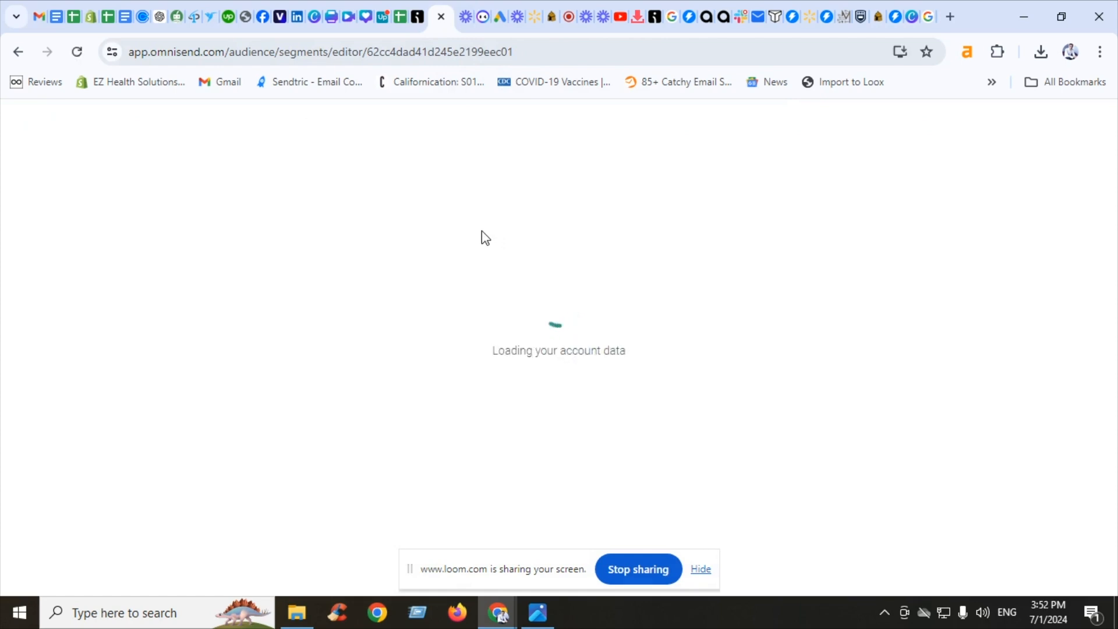
type("26")
left_click(651, 180)
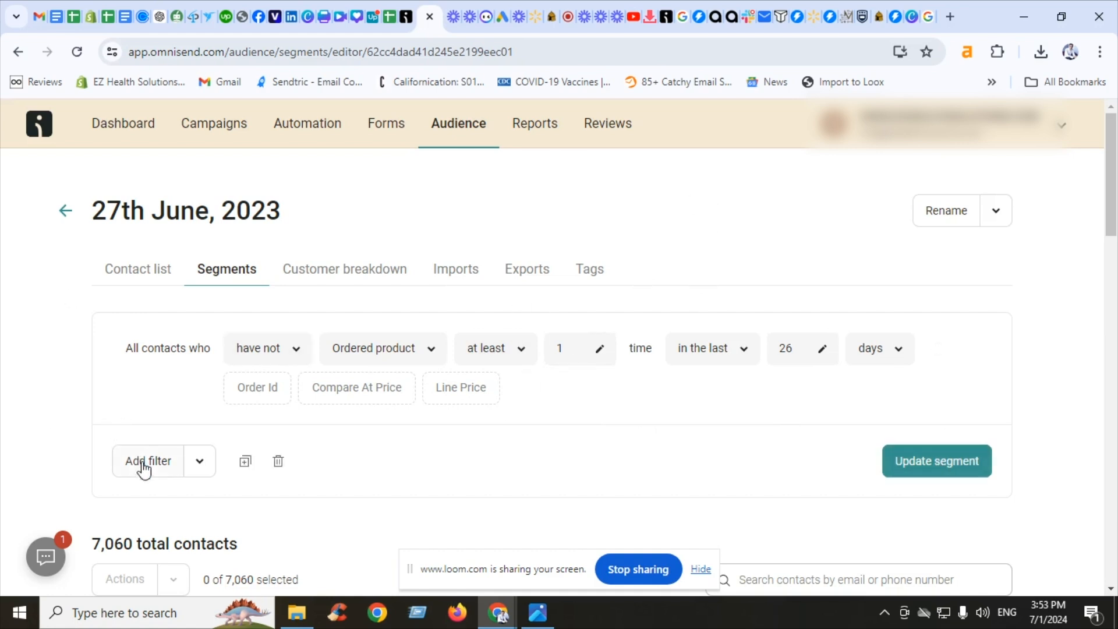
scroll(1112, 229, "down", 2)
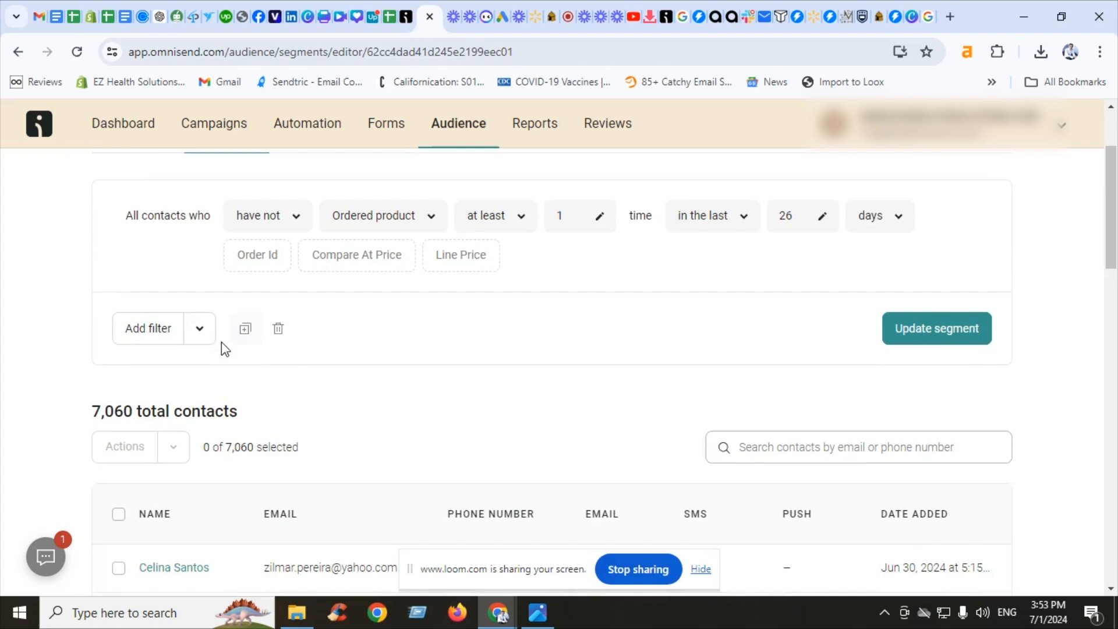
left_click(203, 338)
left_click(151, 339)
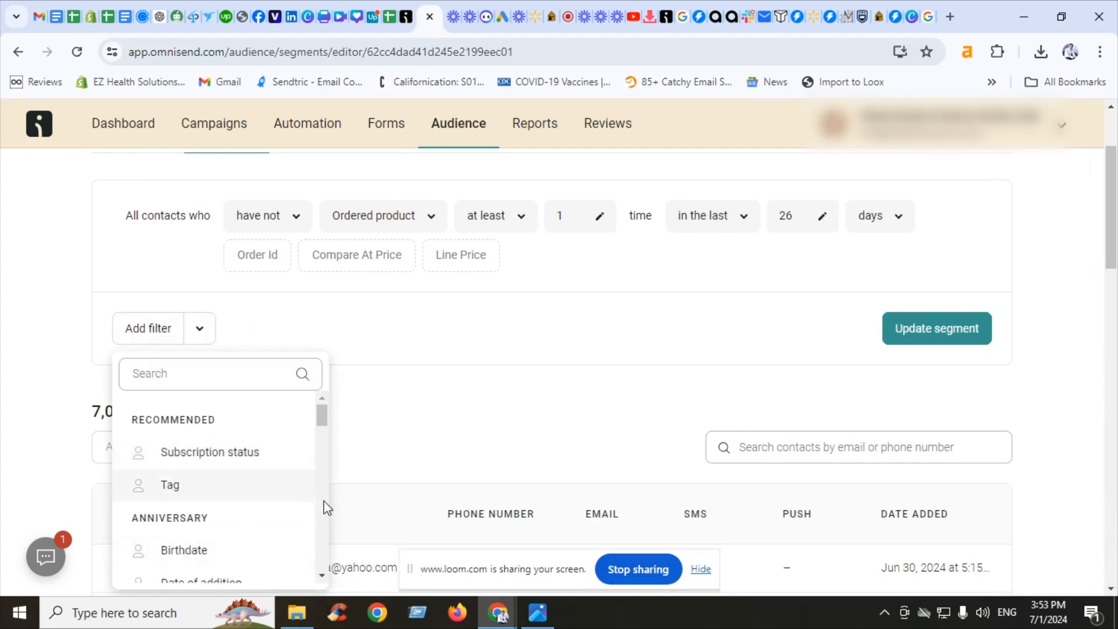
scroll(325, 507, "down", 3)
scroll(321, 445, "up", 2)
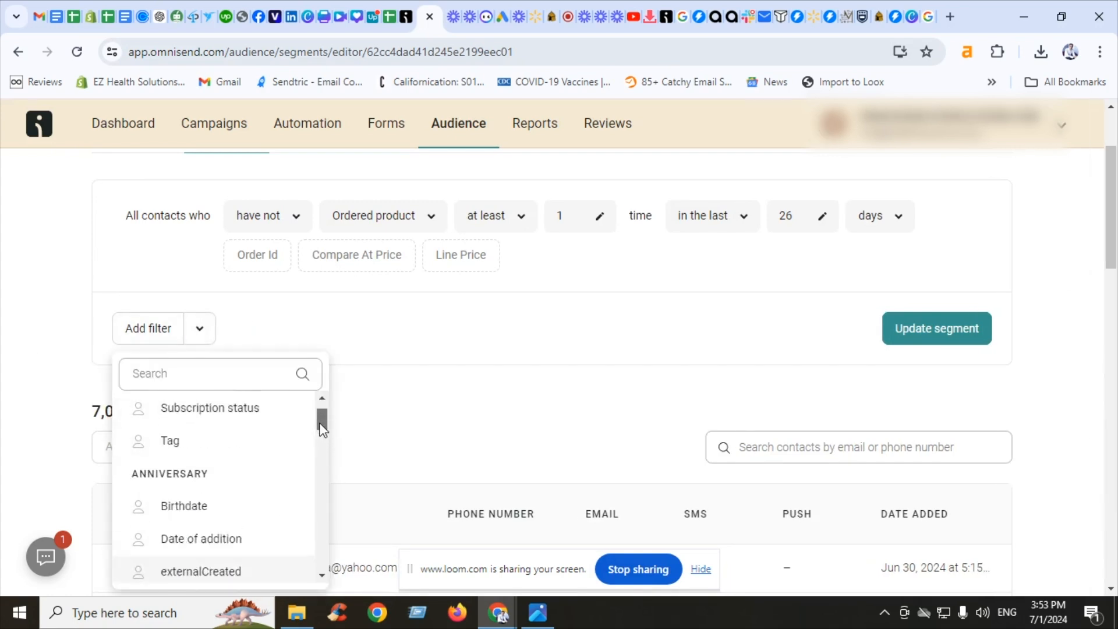
left_click(224, 504)
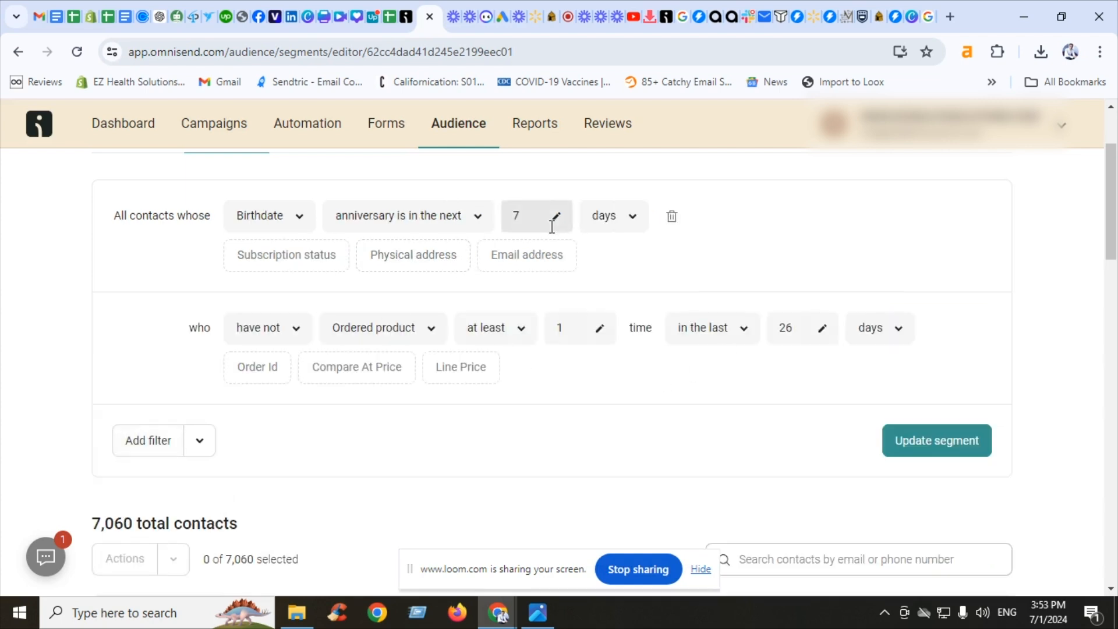
left_click(669, 217)
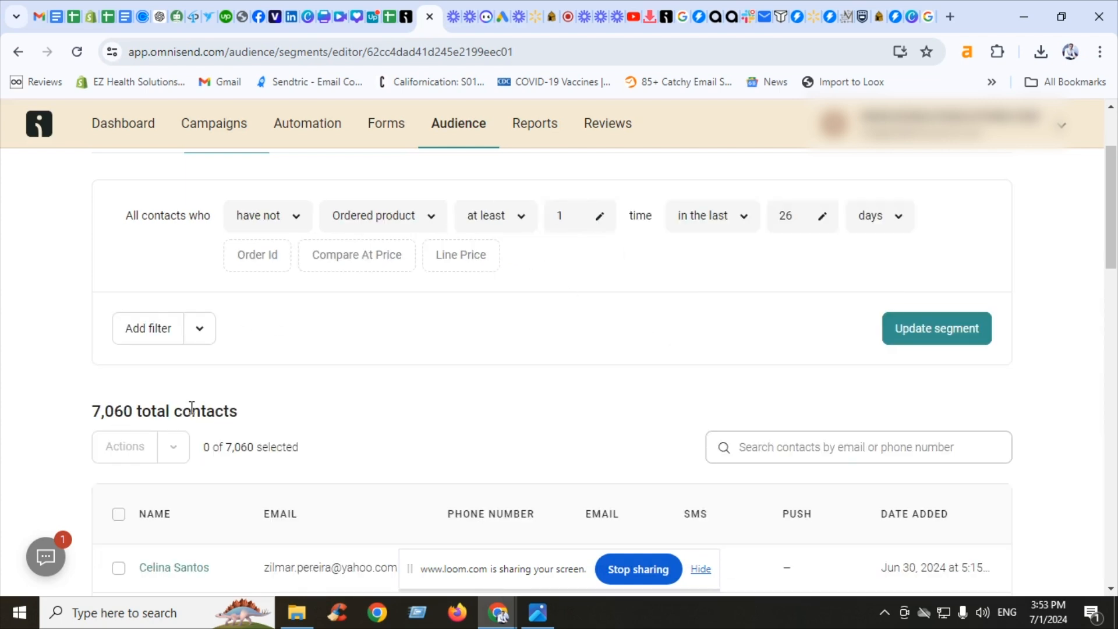
Try adding a State is California filter to the segment, then remove it
left_click(199, 328)
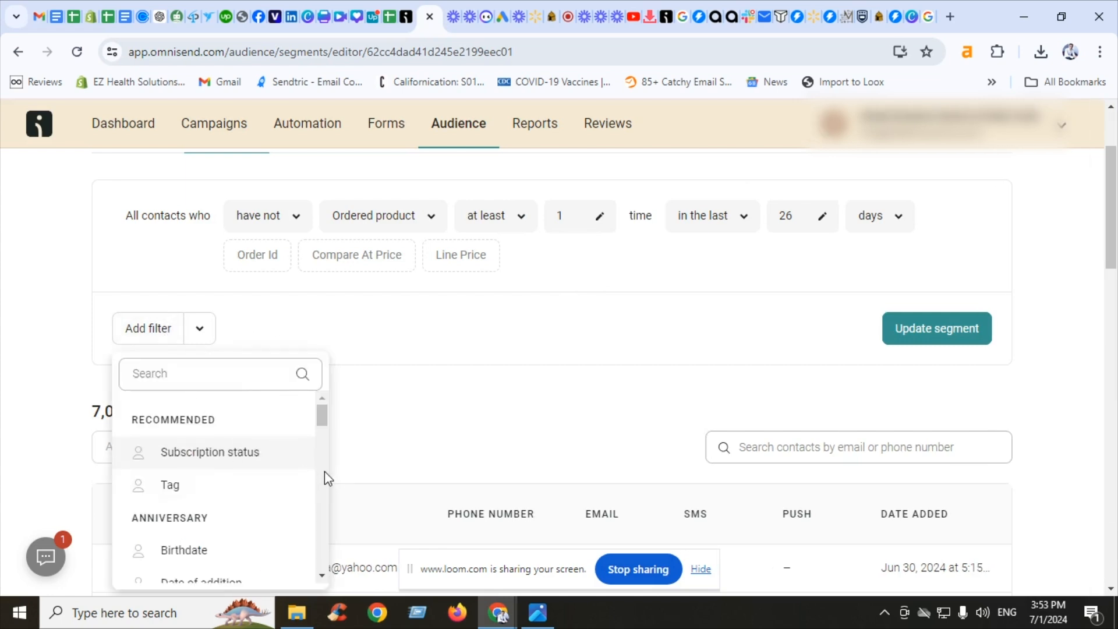
scroll(324, 473, "down", 3)
scroll(325, 473, "down", 3)
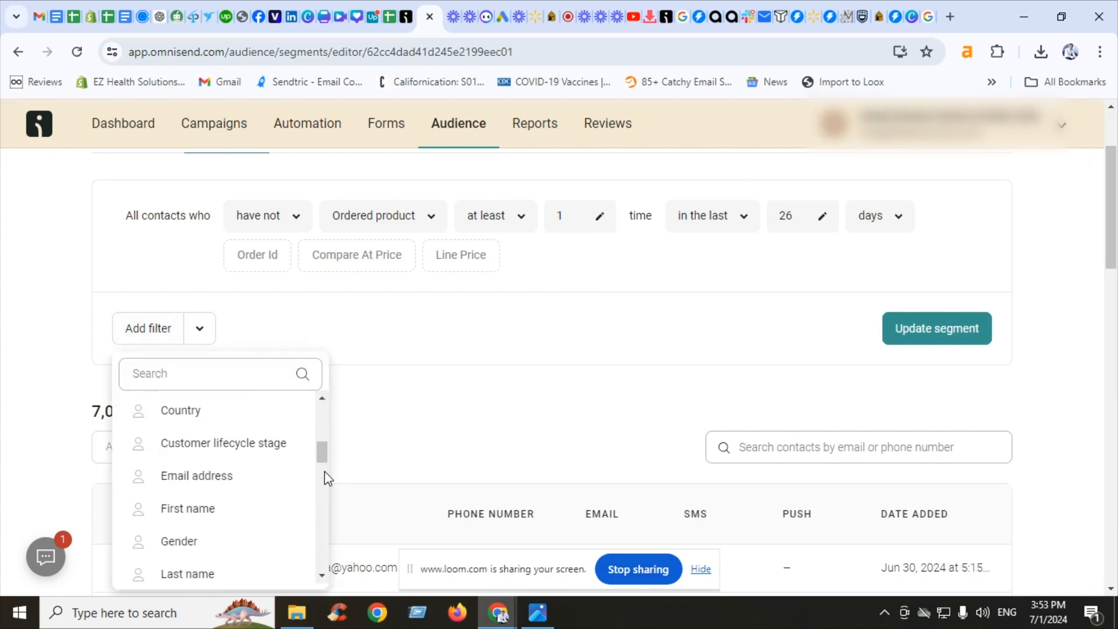
scroll(324, 483, "down", 3)
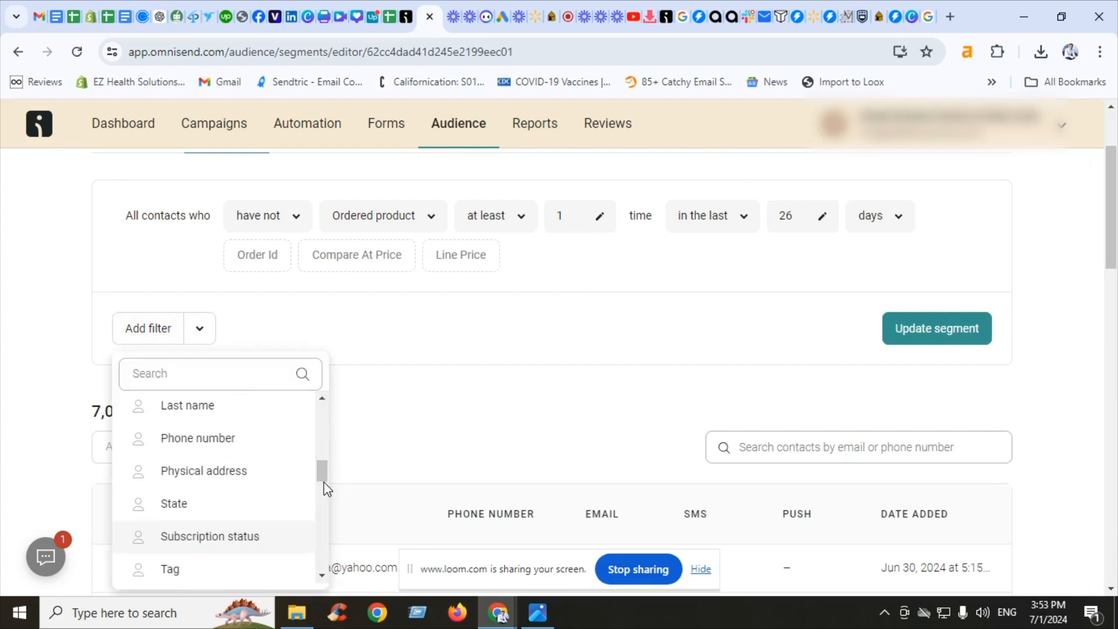
left_click(231, 504)
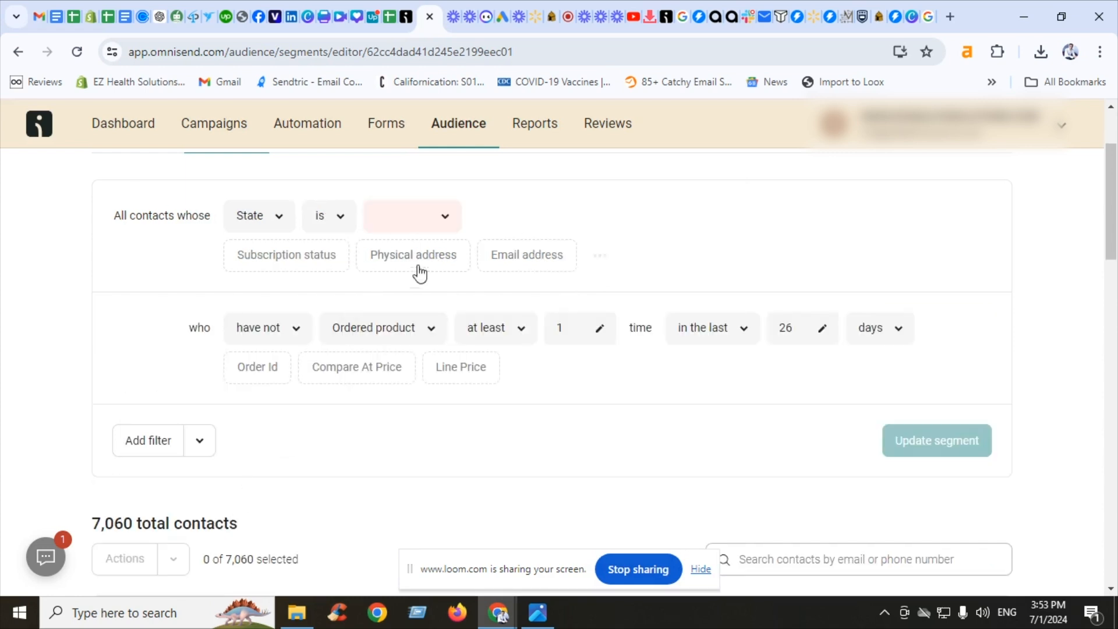
left_click(437, 236)
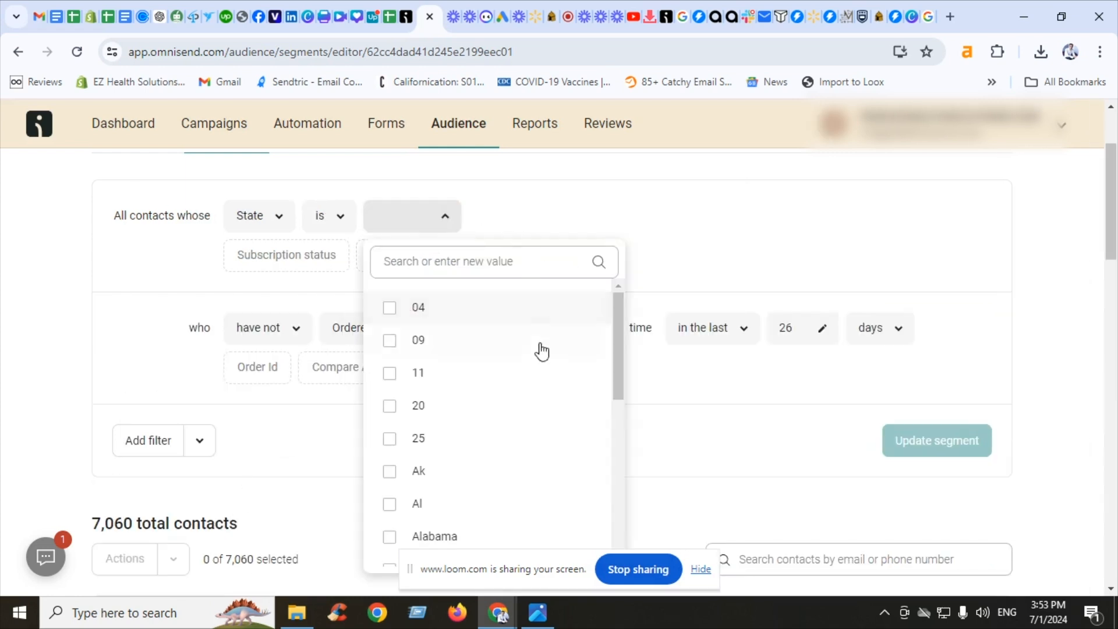
left_click_drag(619, 332, 604, 499)
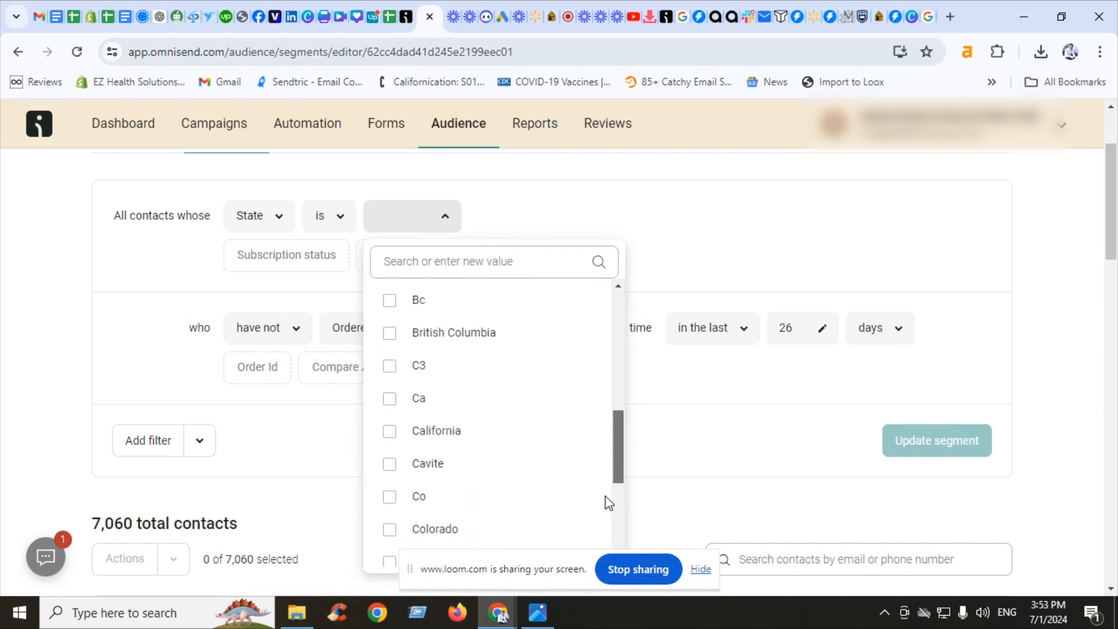
left_click(471, 443)
left_click(25, 310)
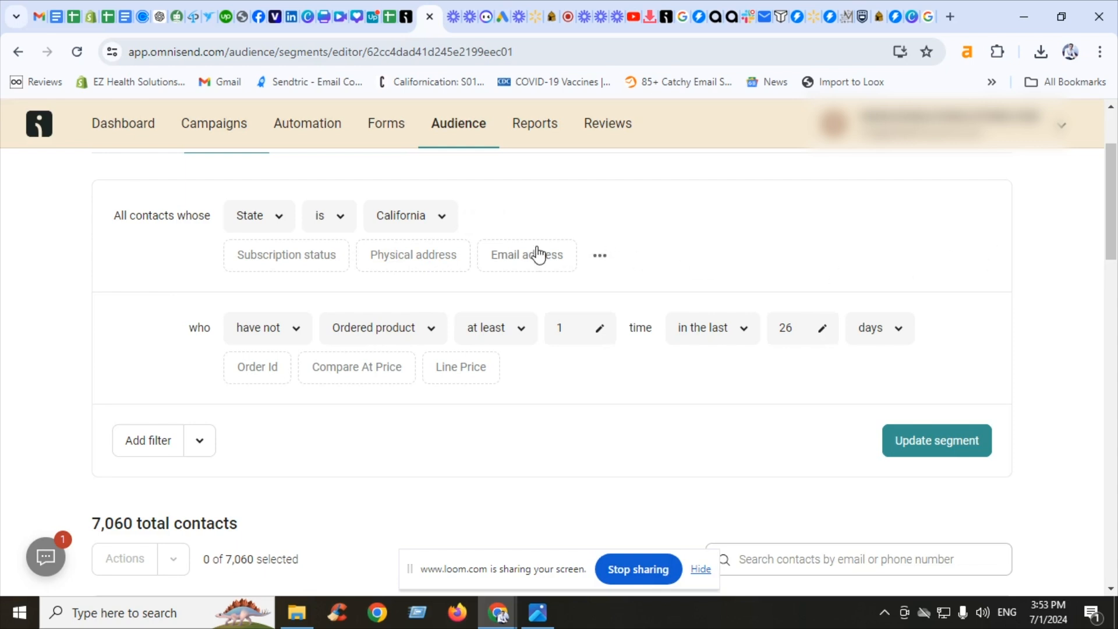
scroll(1114, 210, "up", 2)
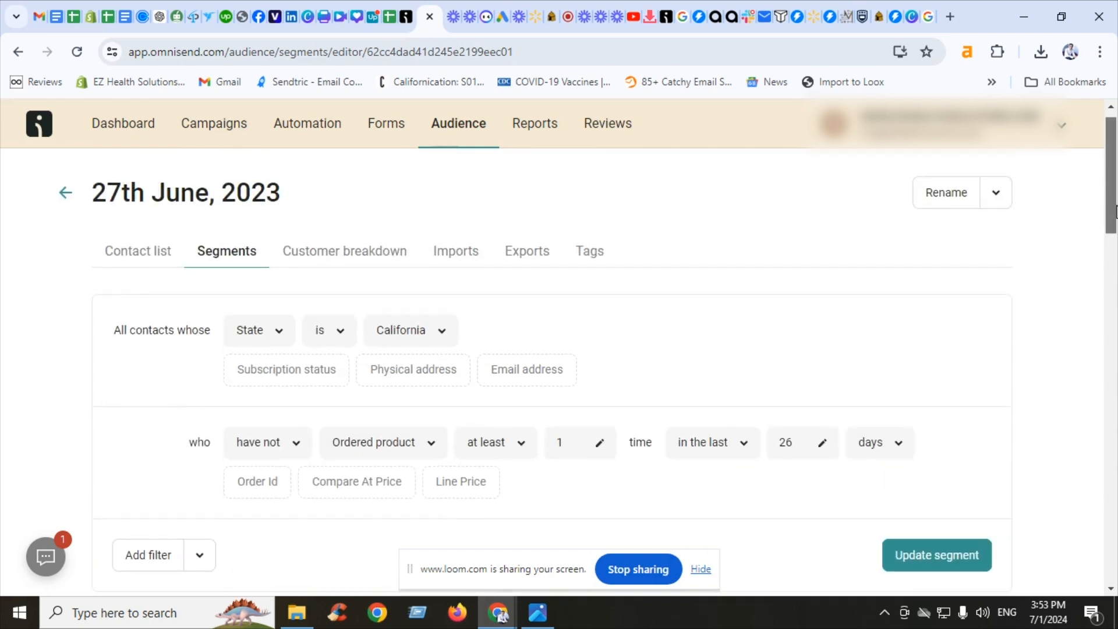
left_click(481, 331)
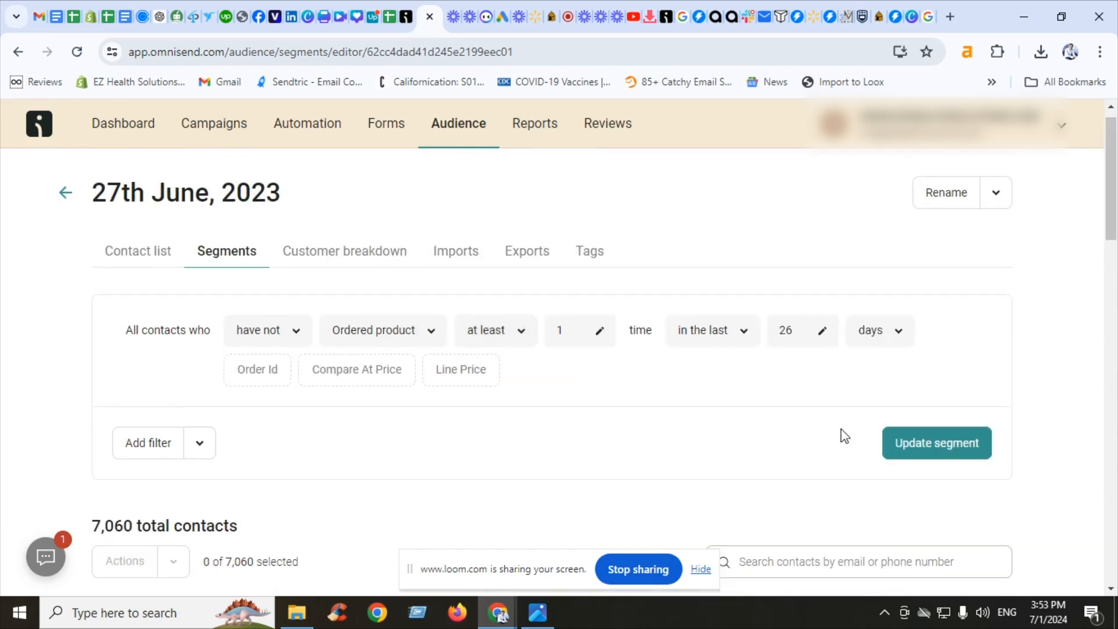
Update the segment and return to the campaign's recipients page
left_click(984, 457)
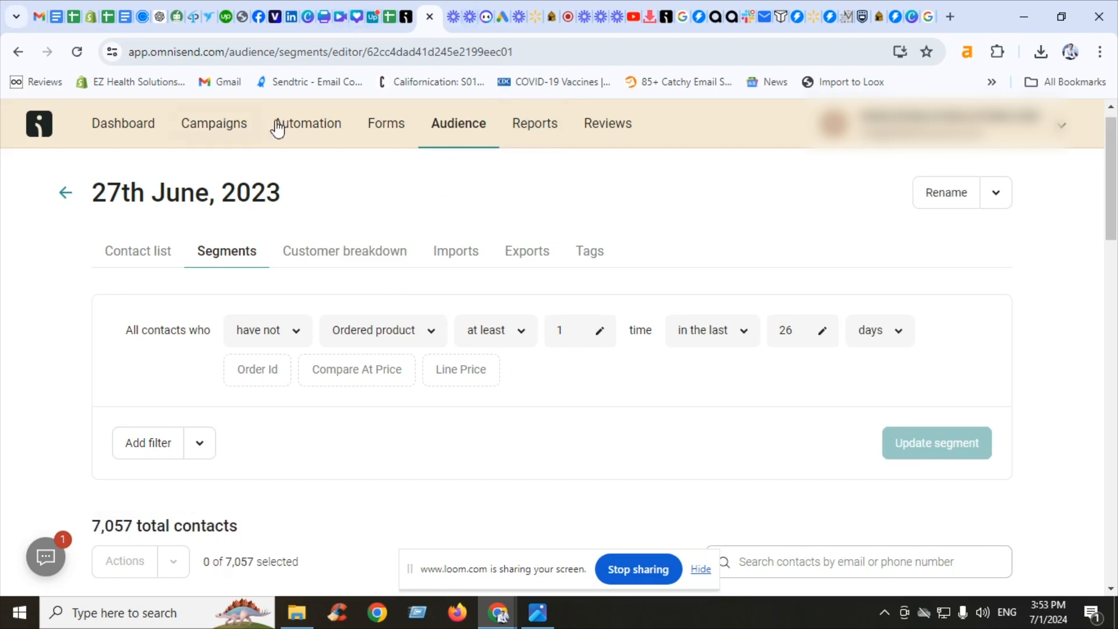
left_click(407, 16)
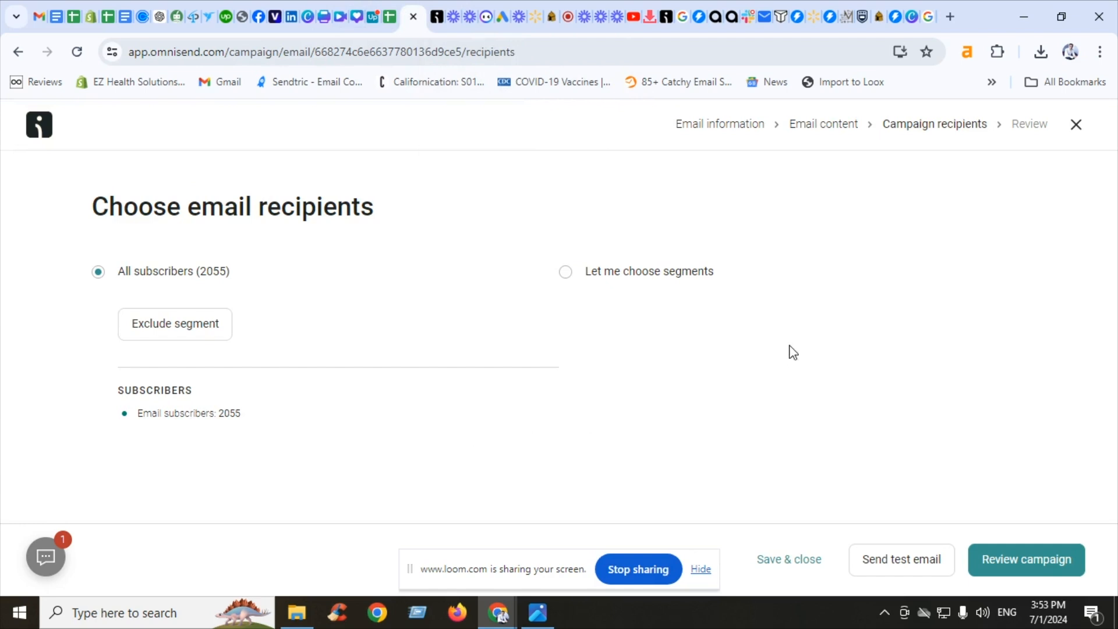
Choose to send the campaign only to the 27th June and 2023 segment
left_click(689, 277)
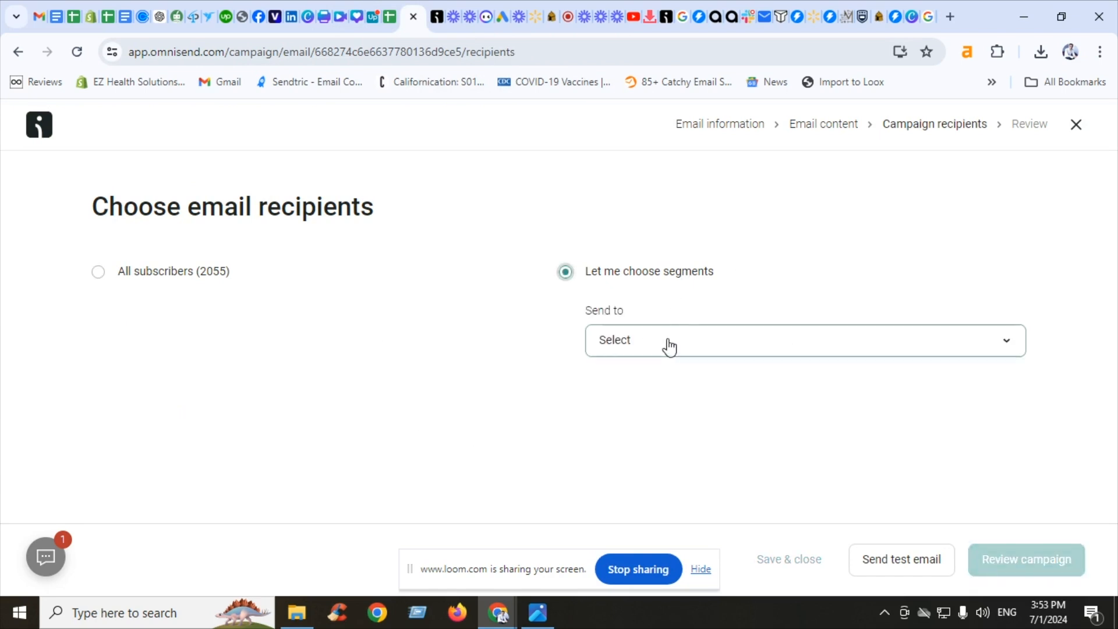
left_click(665, 345)
left_click(621, 469)
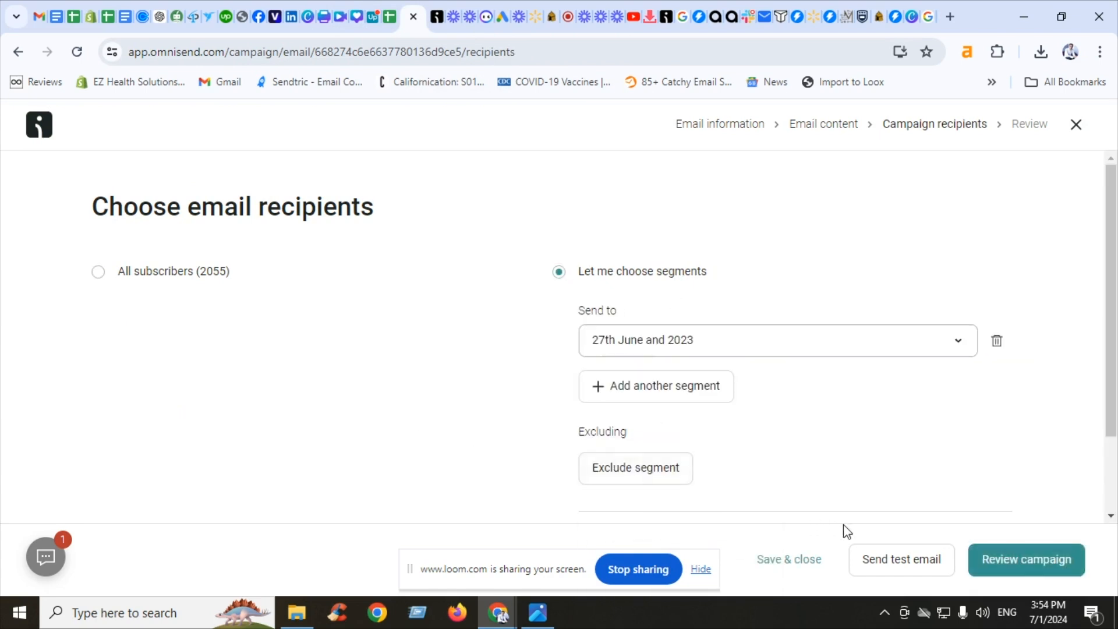
Send a test email to the owner's e-mail address
left_click(881, 568)
triple_click(554, 294)
type("r")
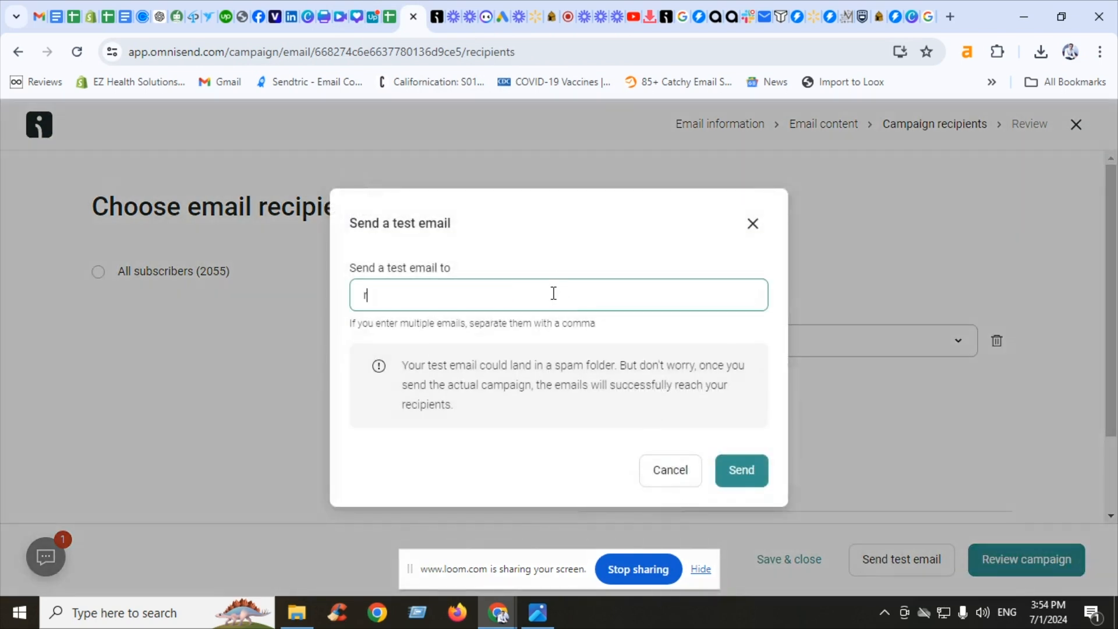
type("af")
left_click(512, 333)
left_click(741, 470)
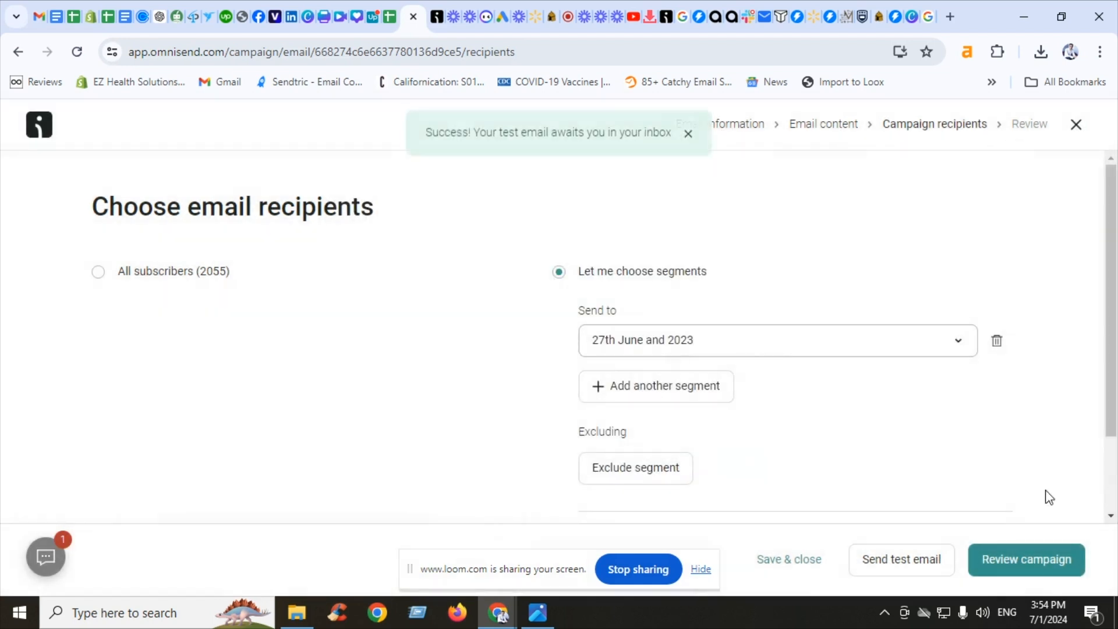
Continue to the campaign's review and confirm page
left_click(1039, 577)
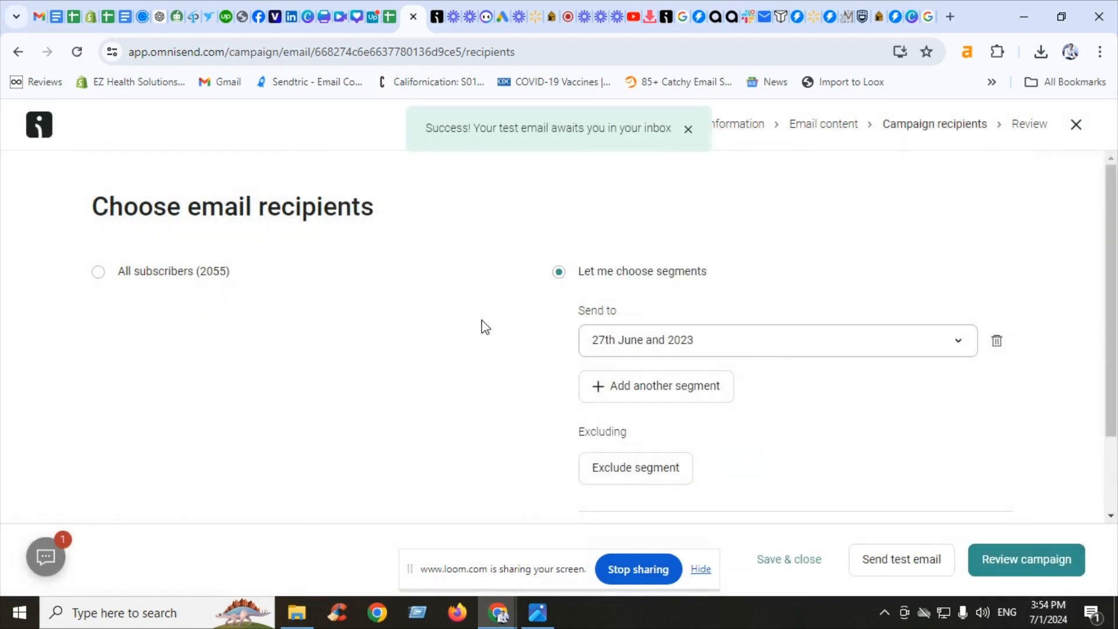
left_click_drag(1113, 216, 2, 345)
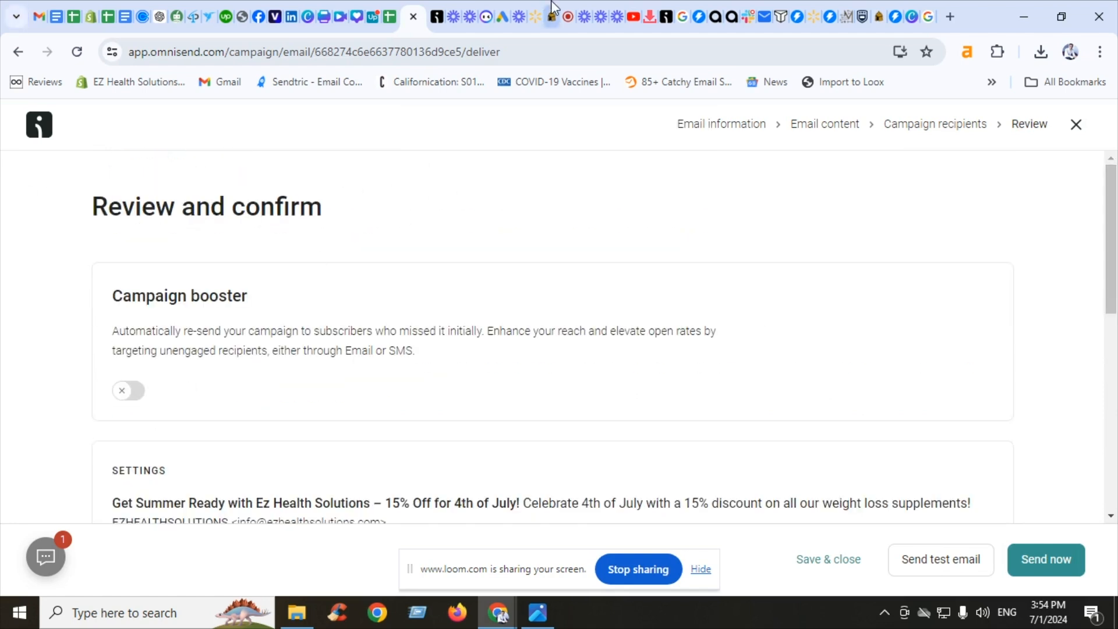
Switch to Gmail to view the received test email preview
left_click(567, 13)
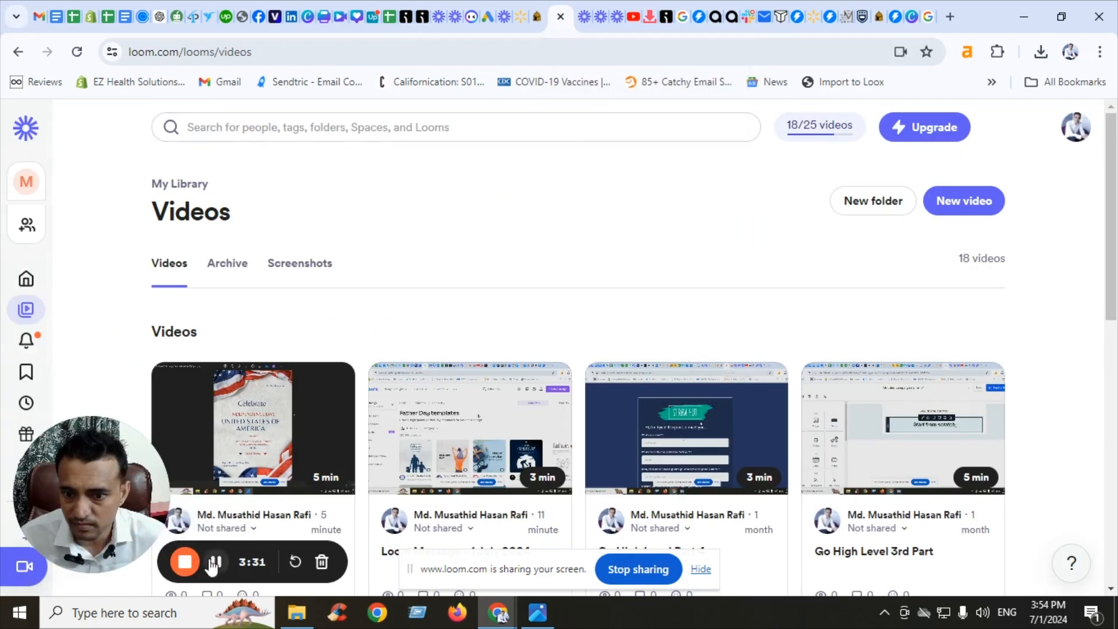
left_click(39, 14)
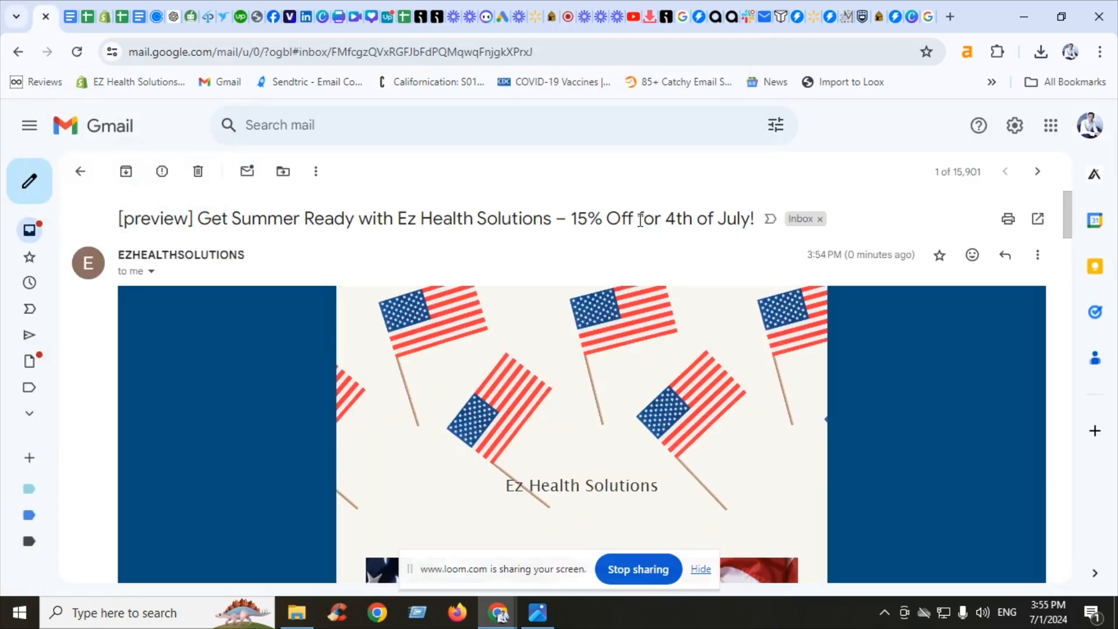